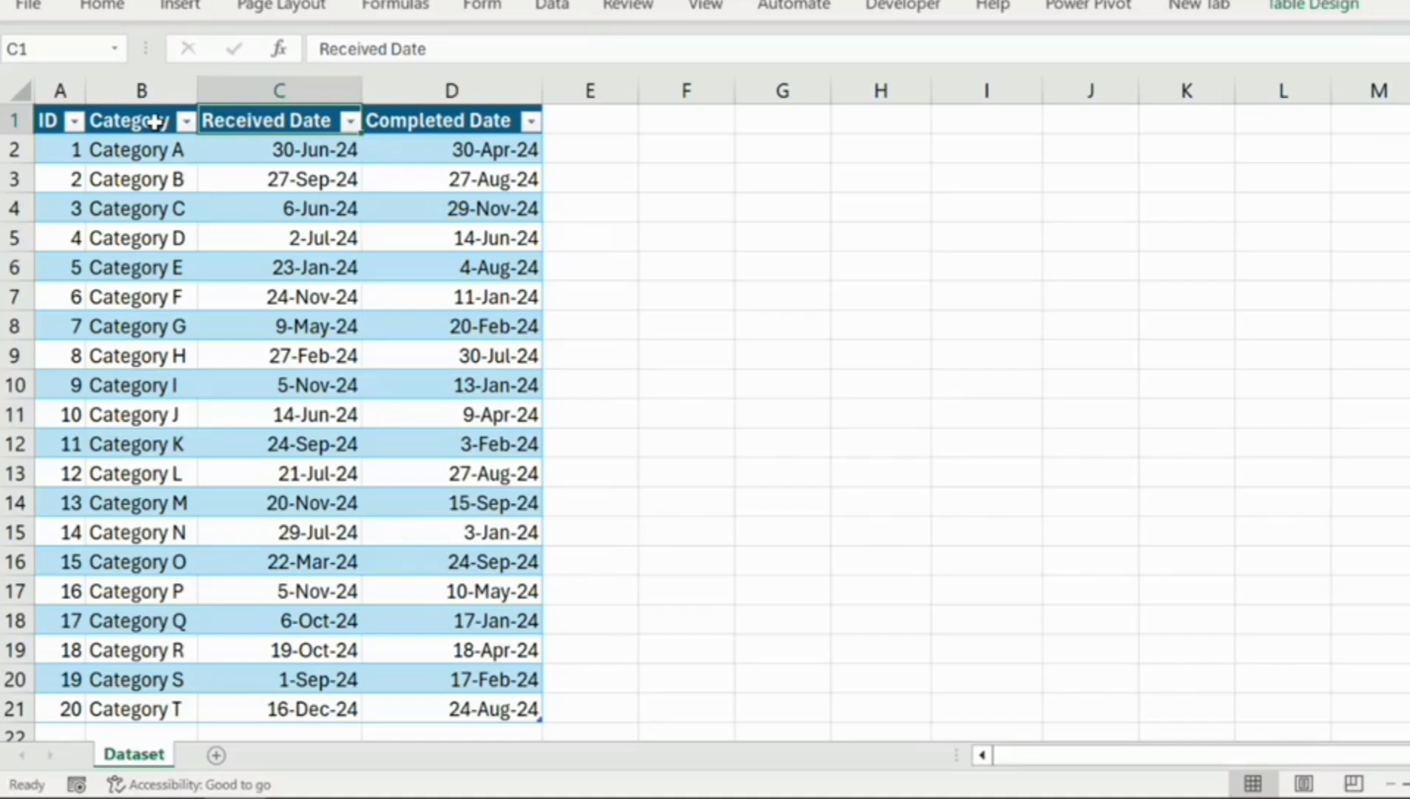
- Add a "Date" column to the table by entering its header in cell E1 beside Completed Date
left_click(154, 122)
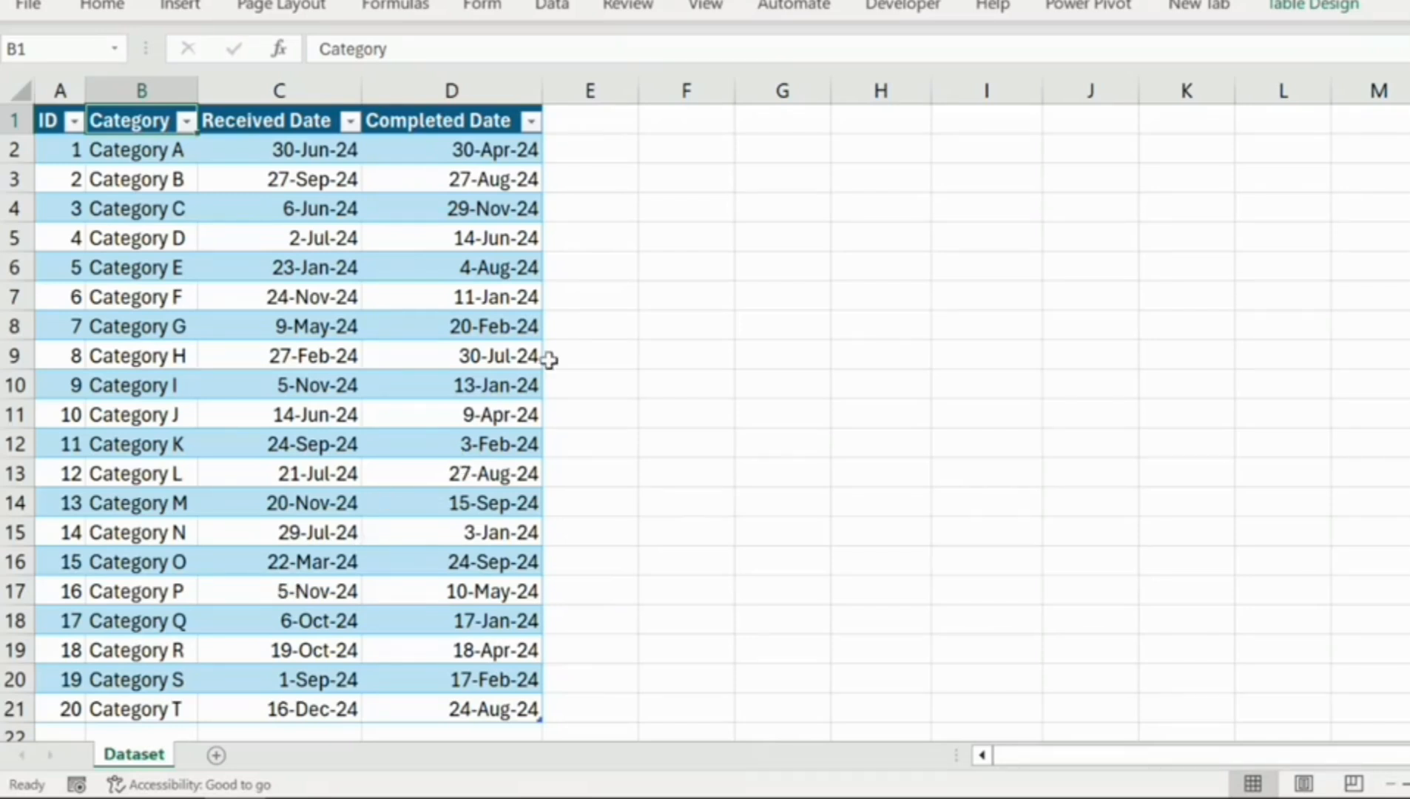
left_click(598, 119)
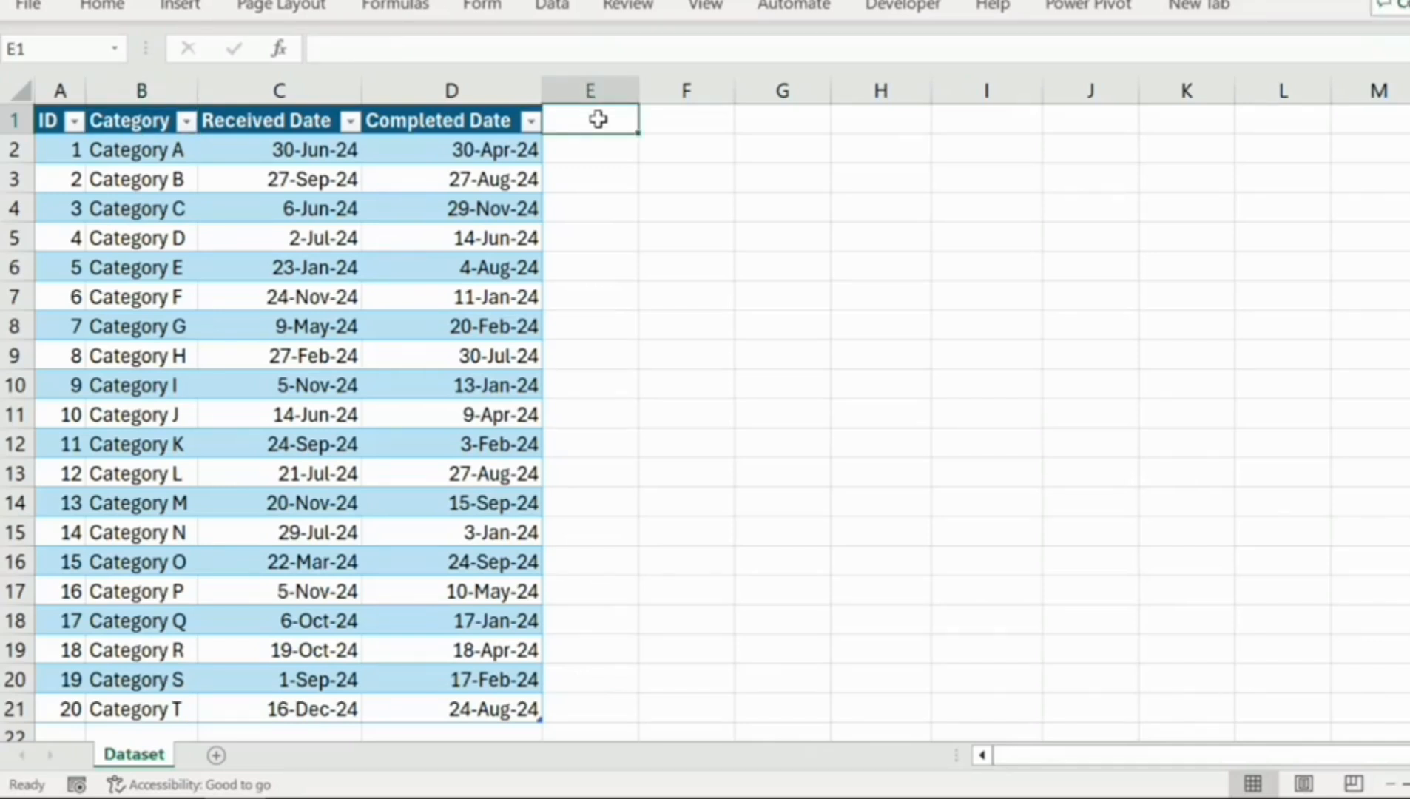
type("Date")
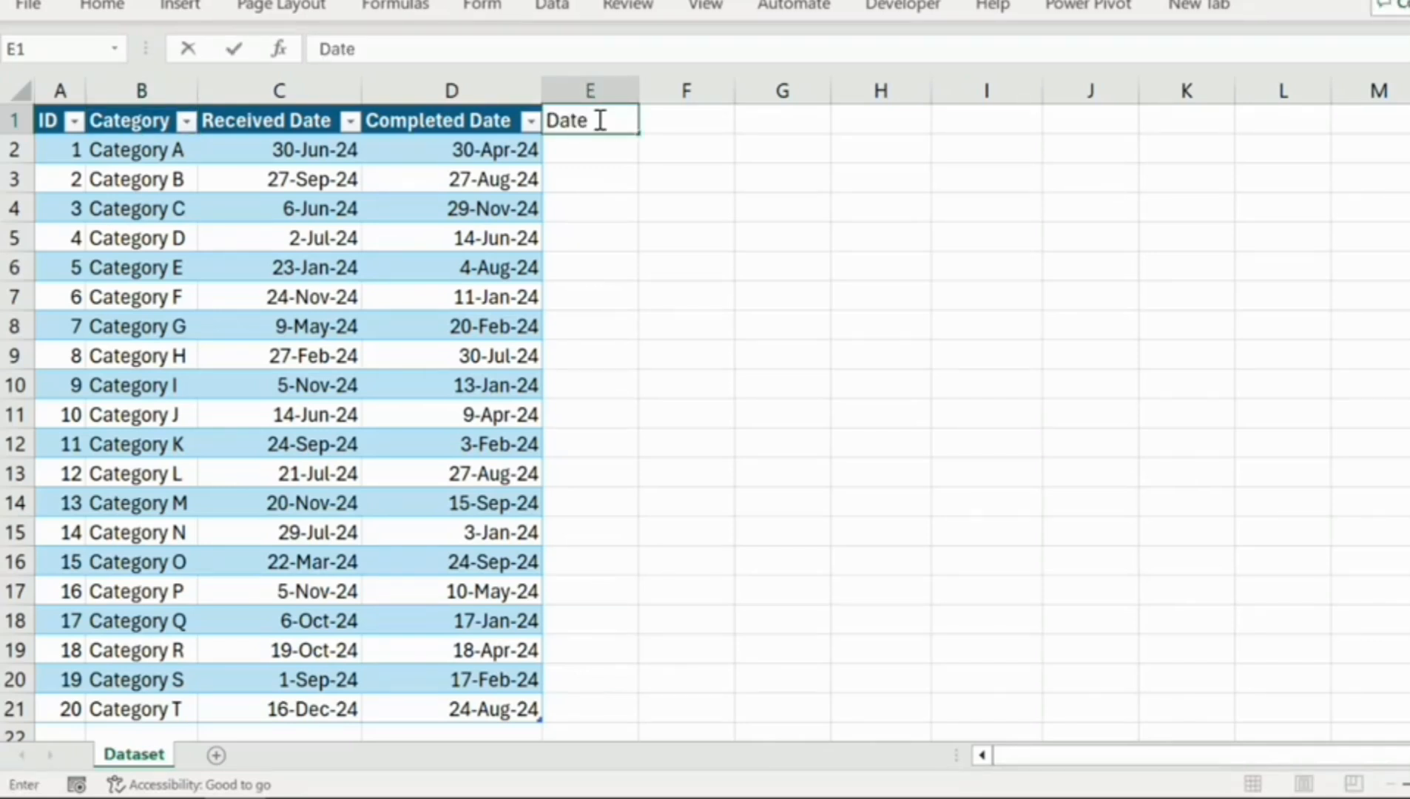
key("Return")
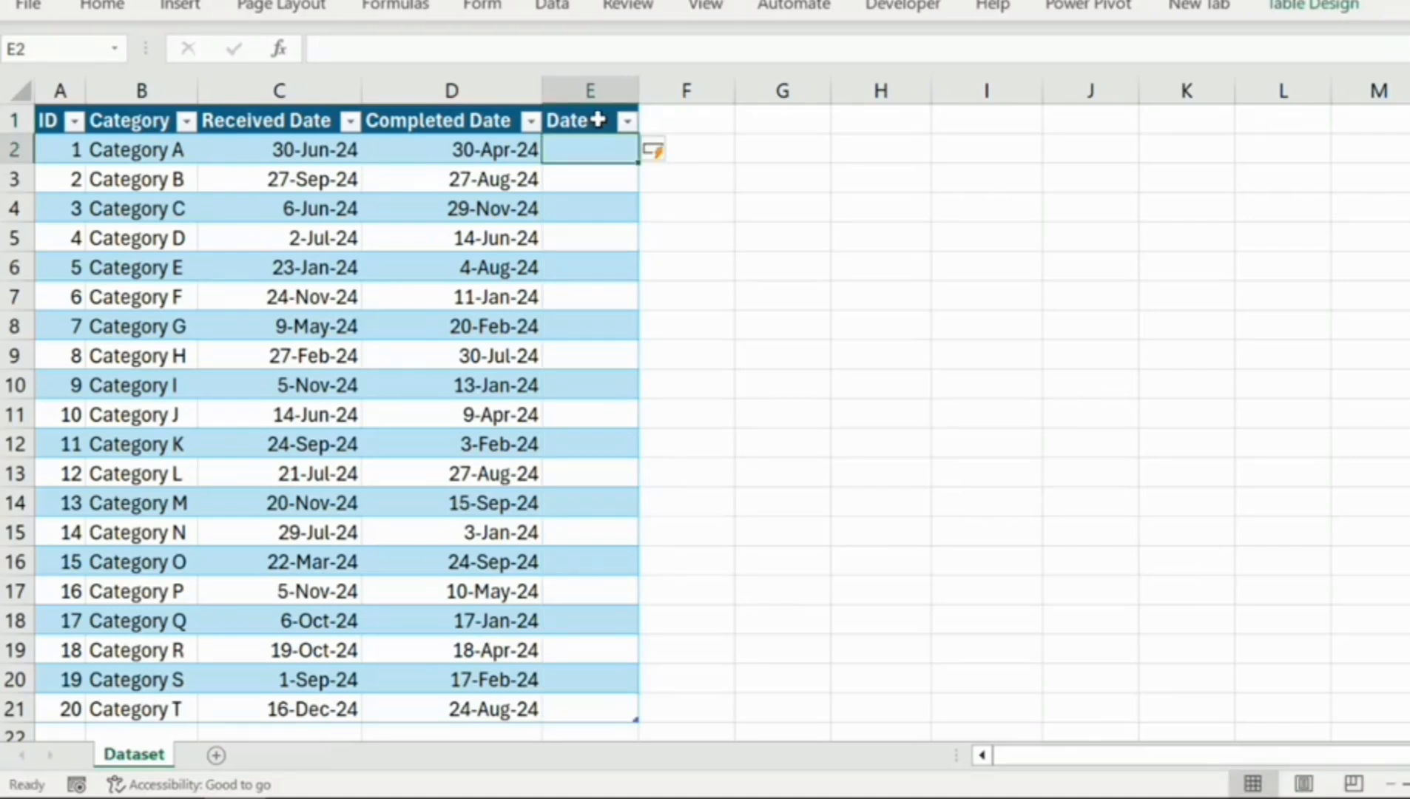
type("=")
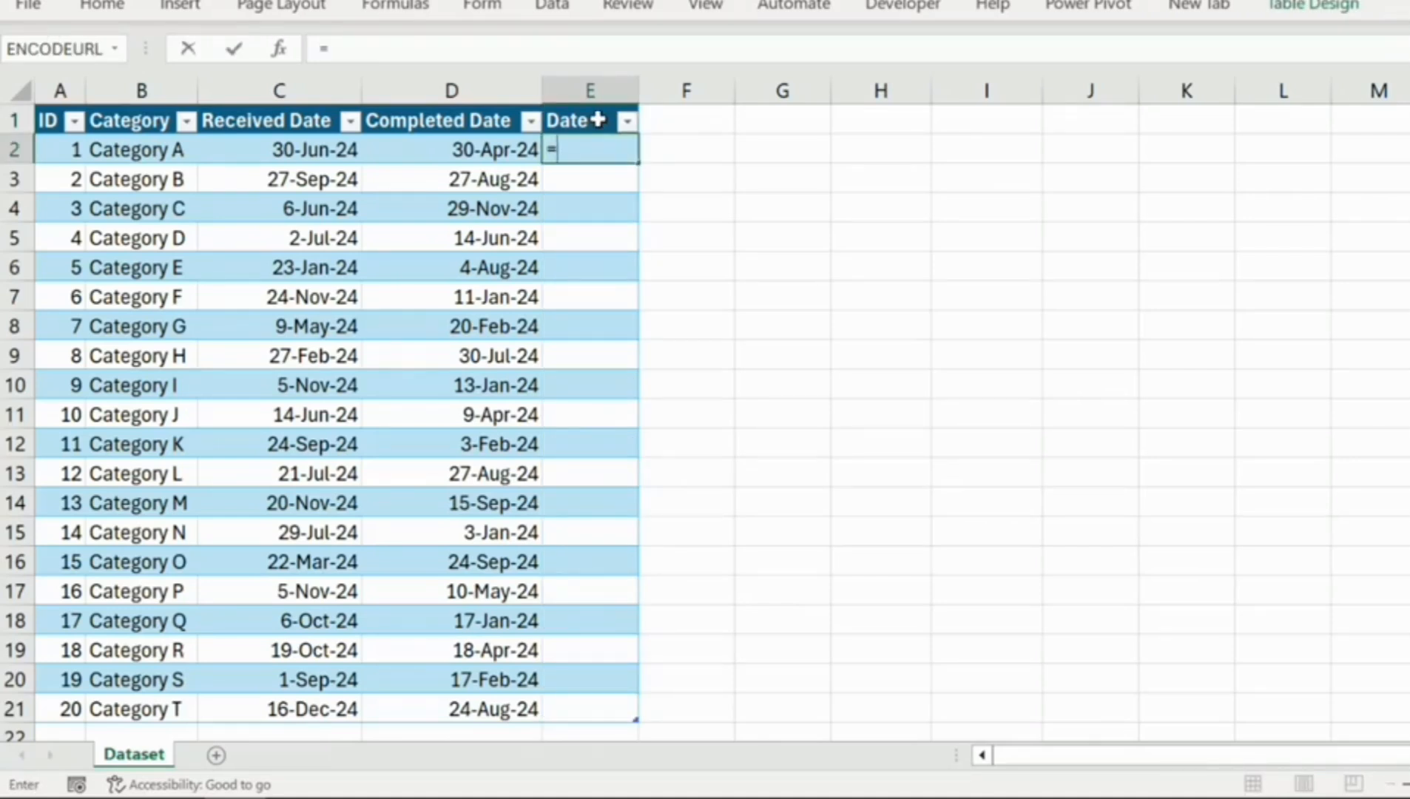
key("Escape")
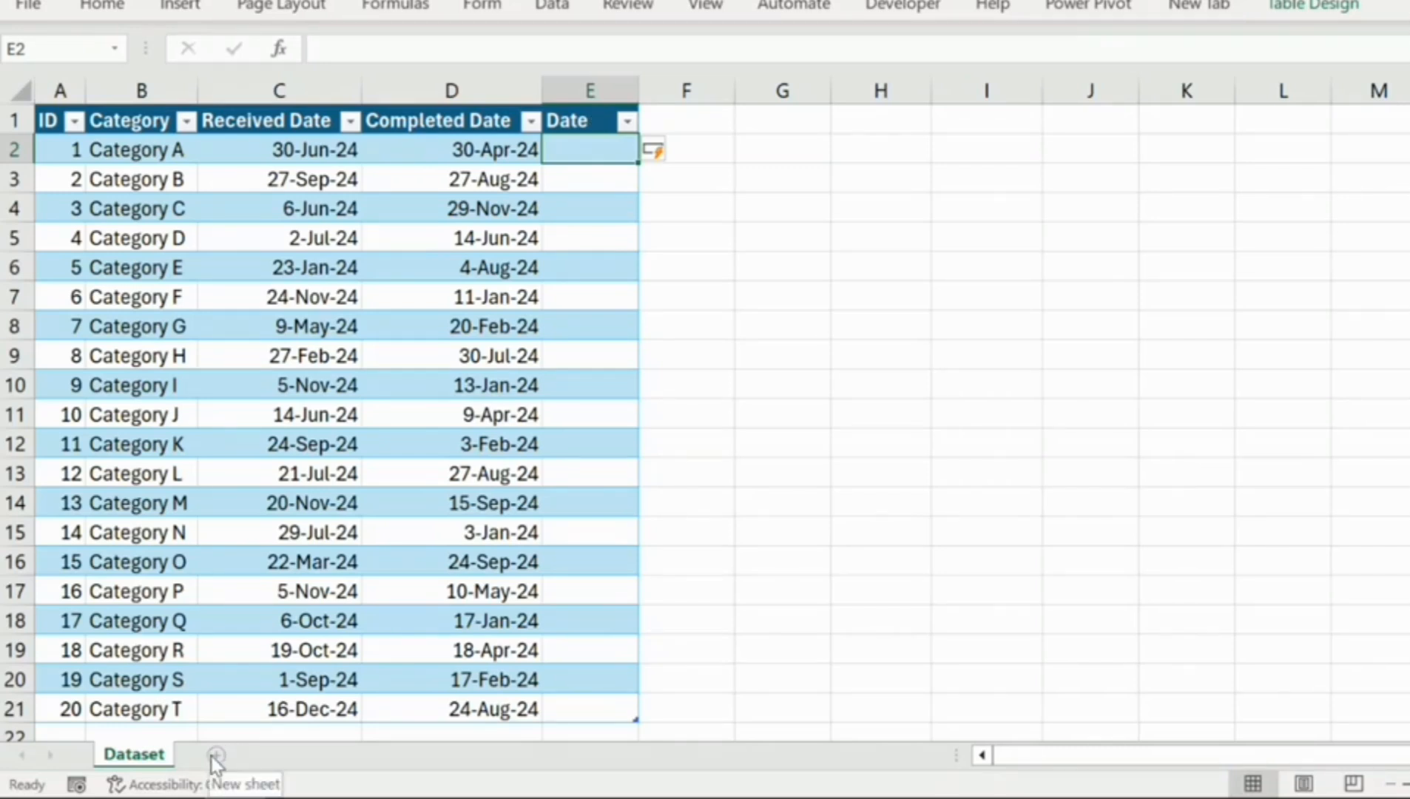
- Insert a new worksheet before Dataset and name it "Pivot Table"
right_click(152, 756)
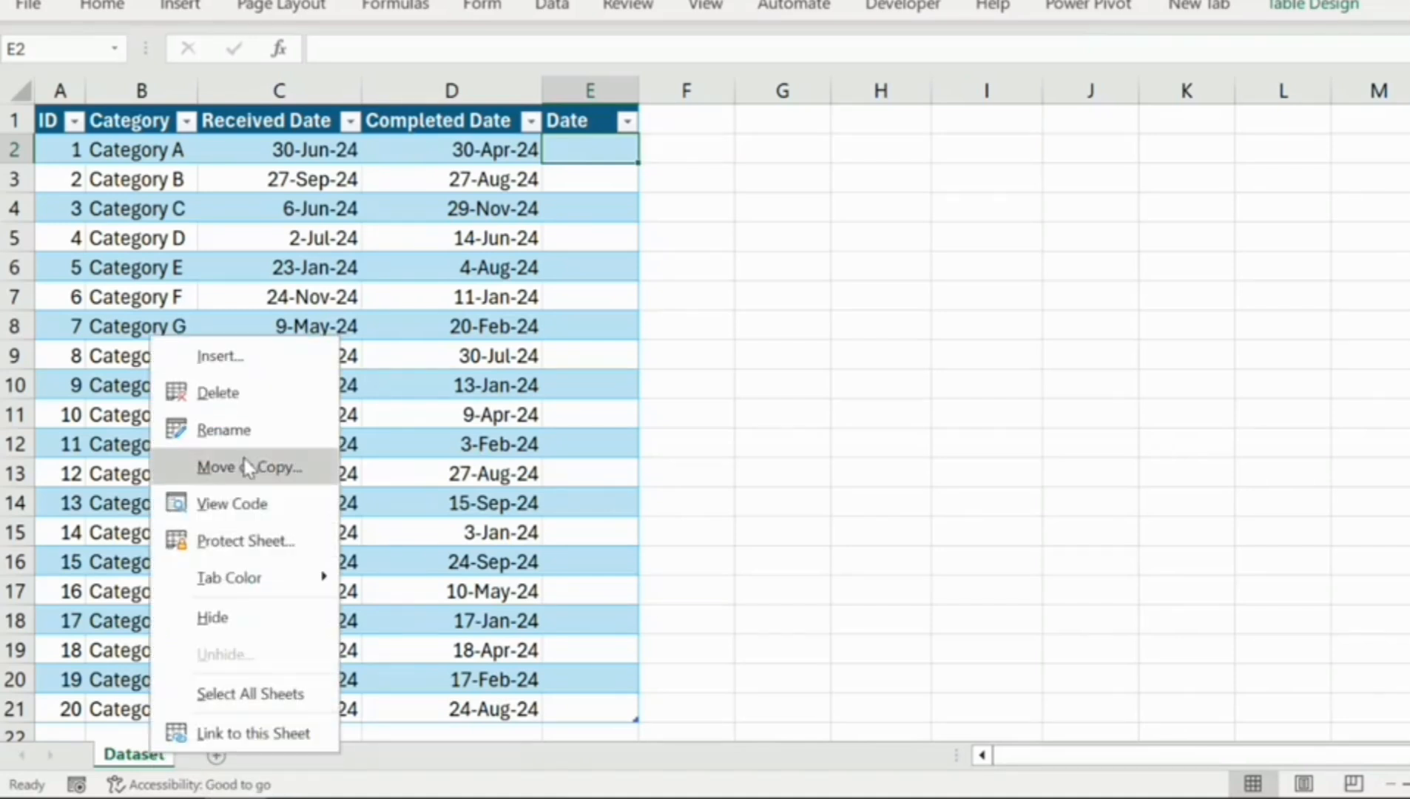
left_click(245, 360)
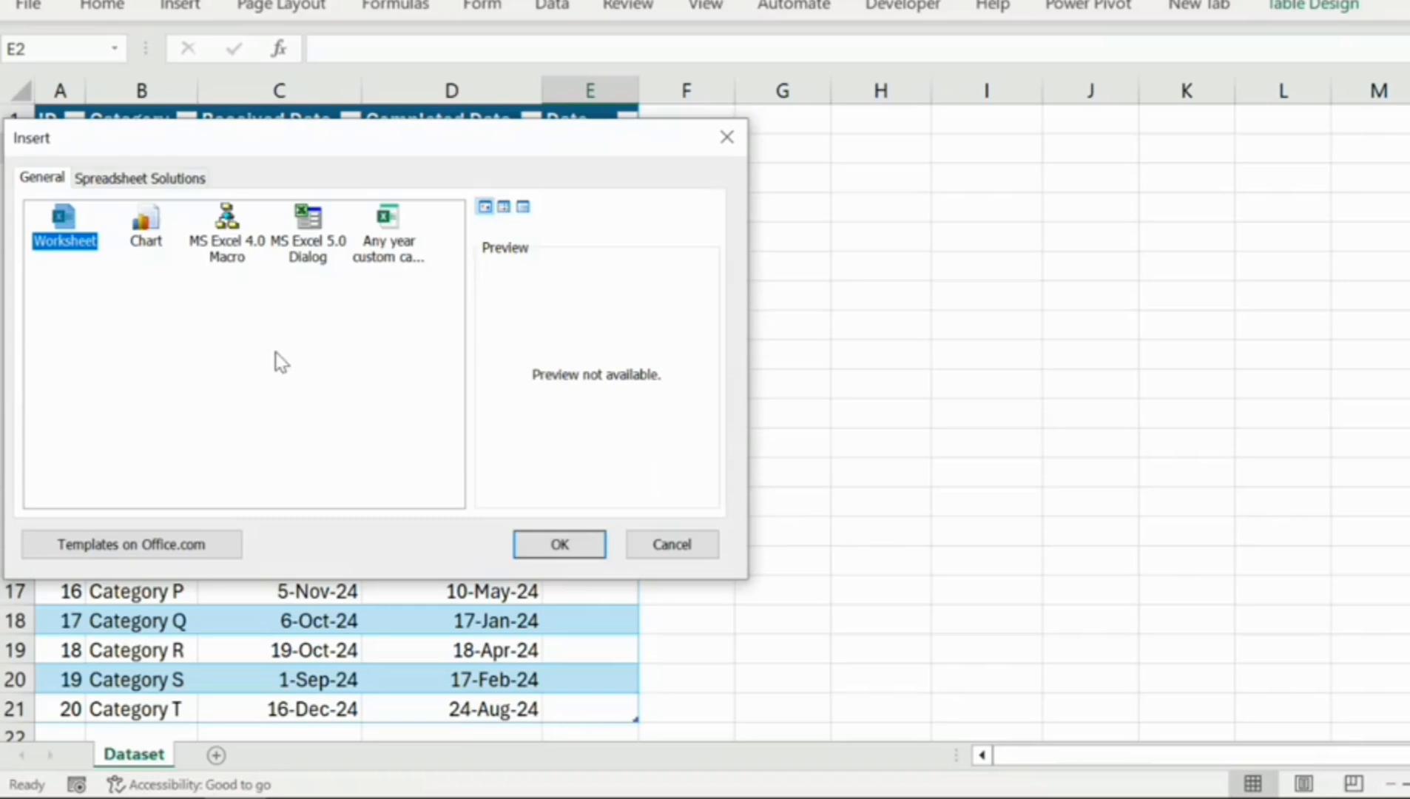
left_click(559, 546)
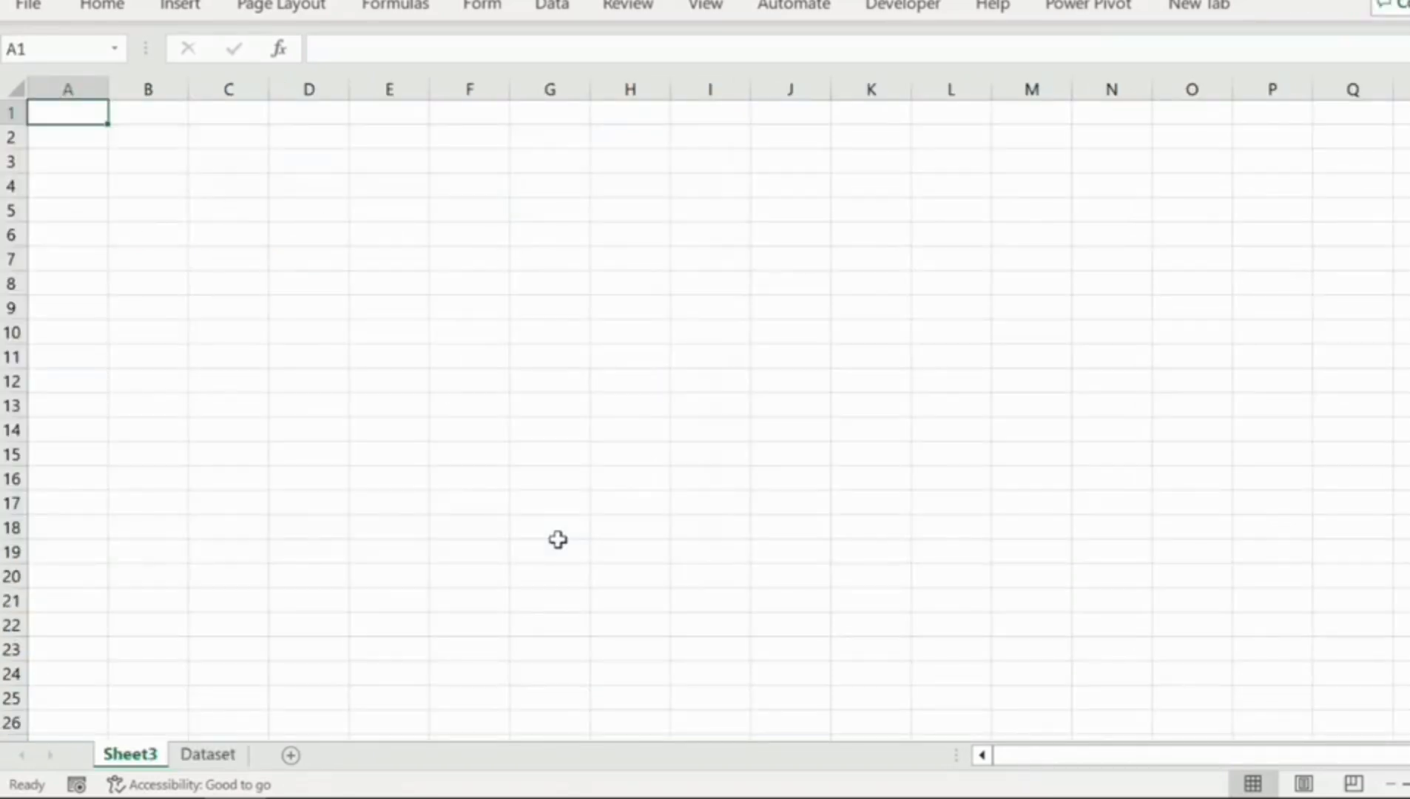
double_click(140, 755)
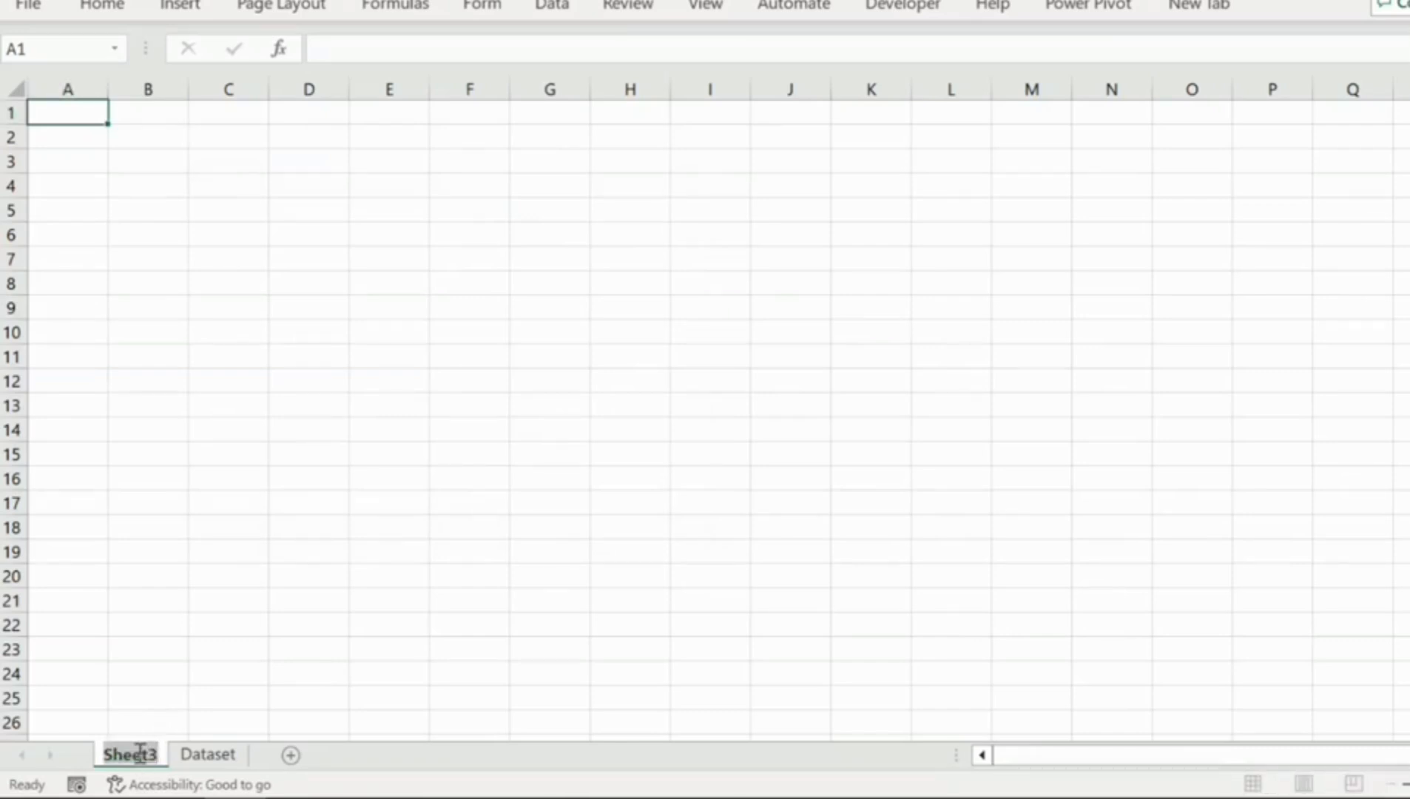
type("Pi")
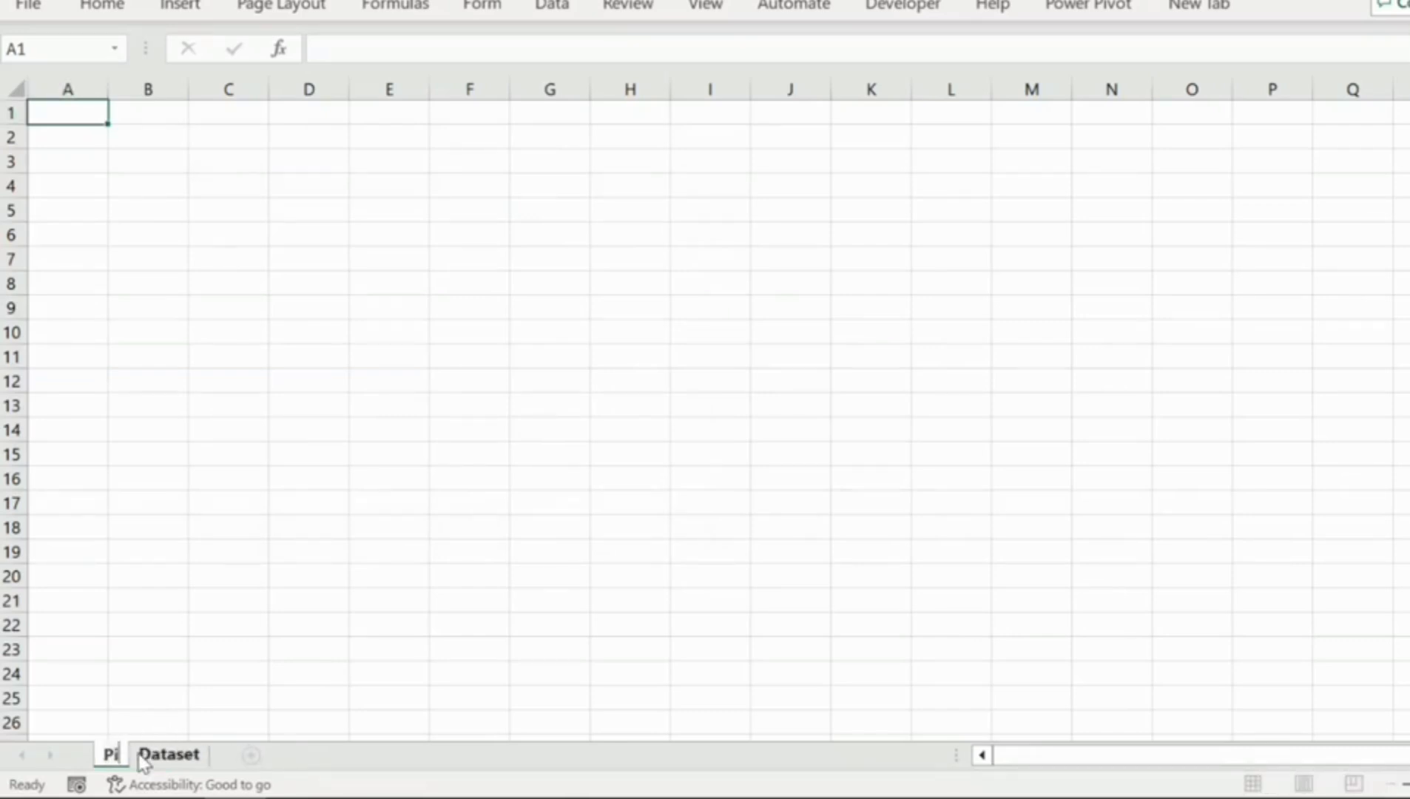
type("vot Table")
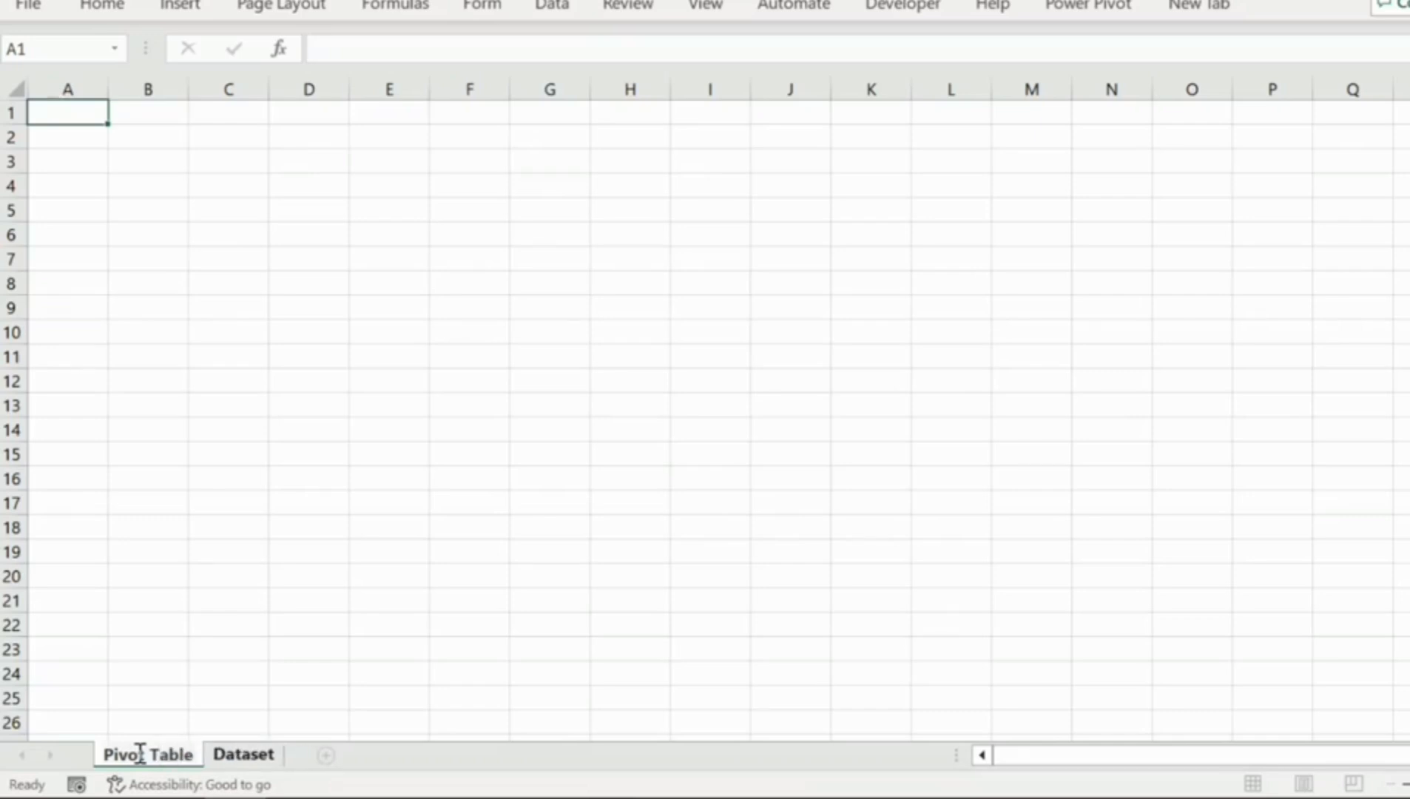
key("Return")
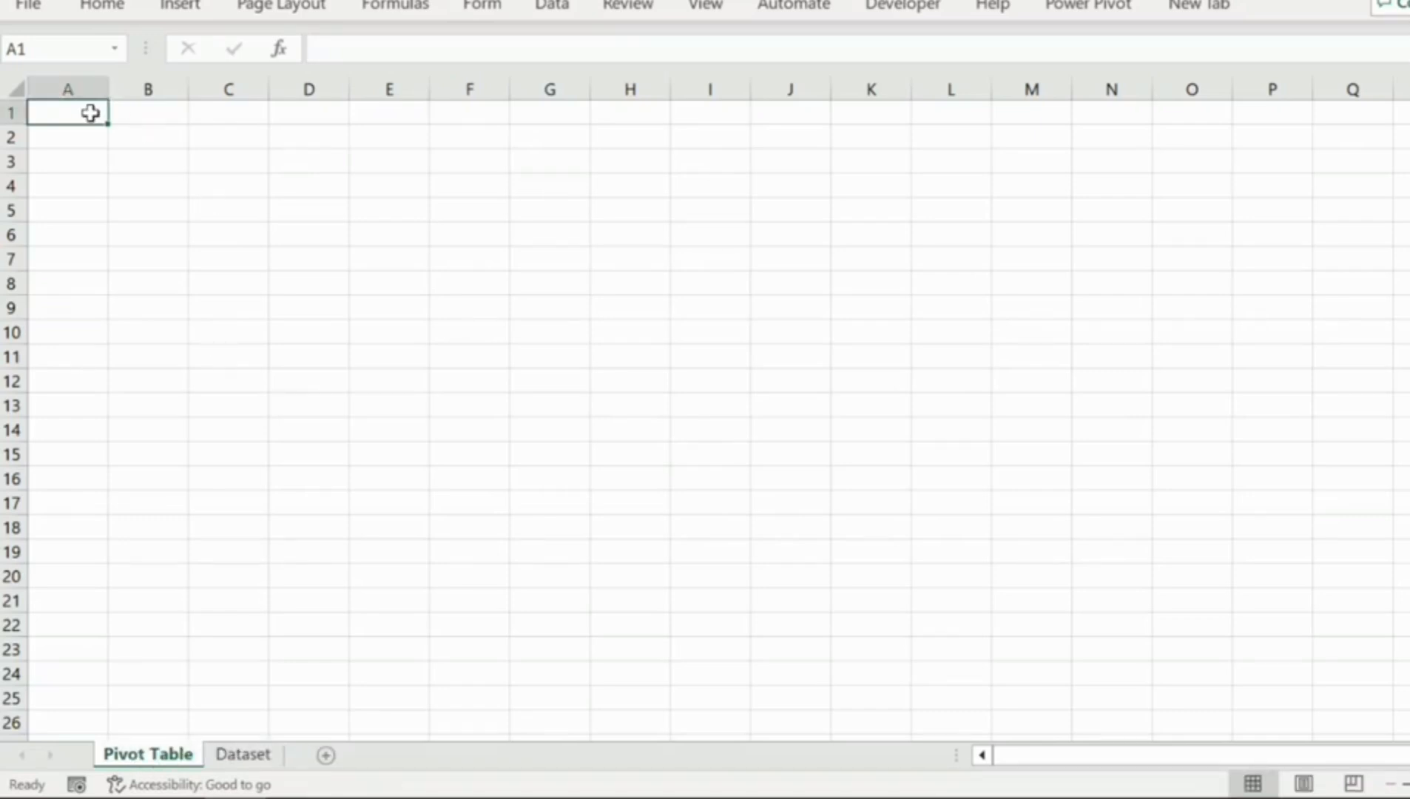
- Add list data validation to cell A1 of the Pivot Table sheet with the source "Start Date,End Date"
left_click(569, 9)
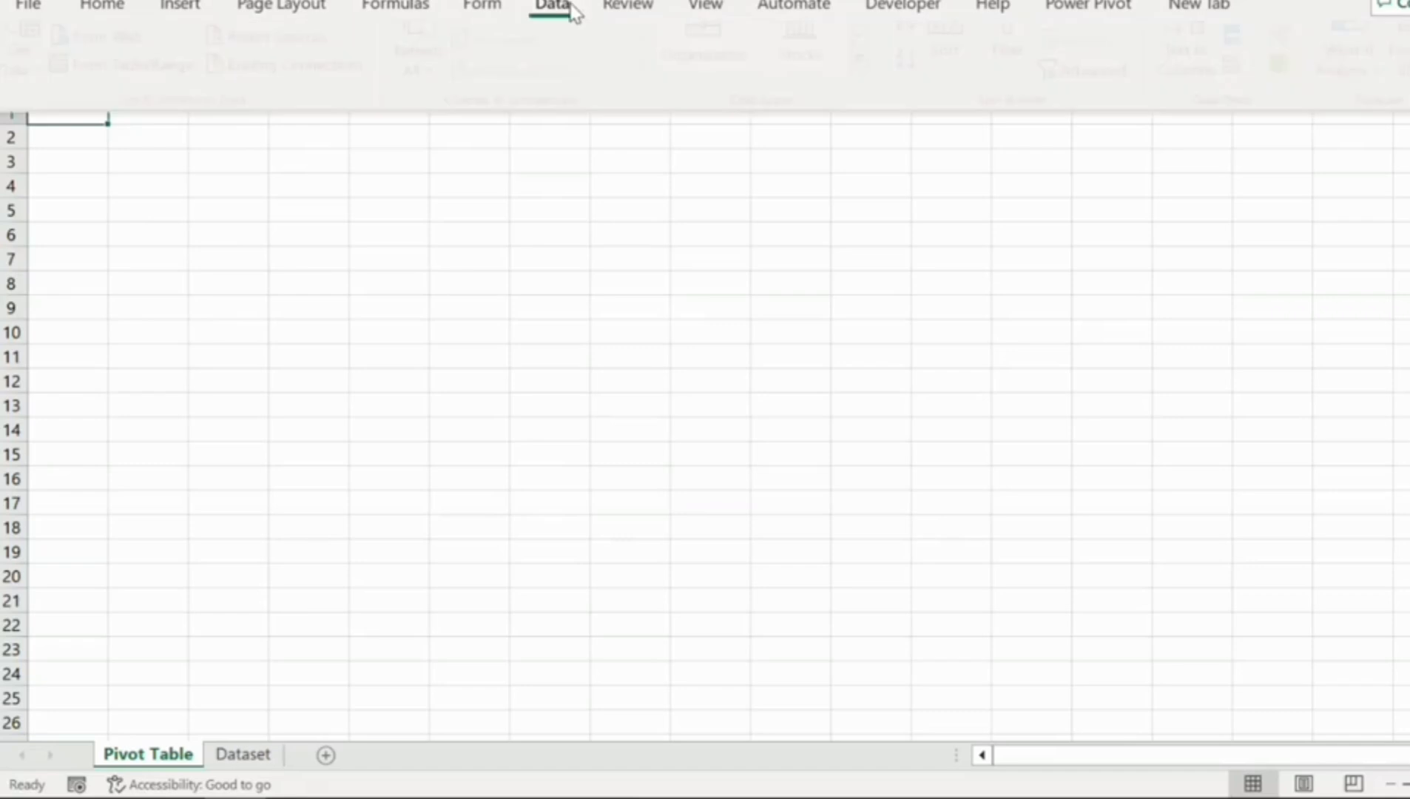
left_click(1244, 96)
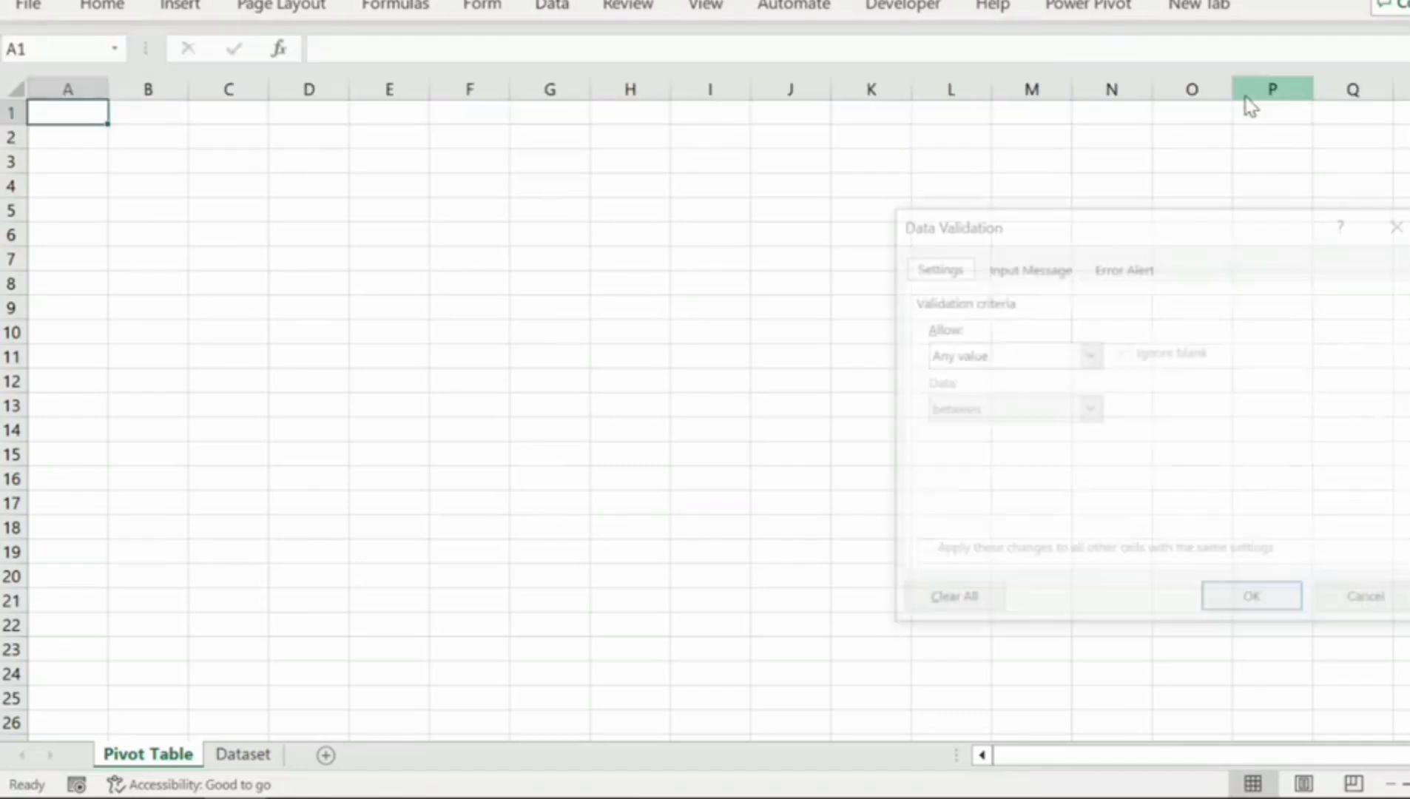
left_click(1089, 353)
key("Down")
key("Down")
key("Down")
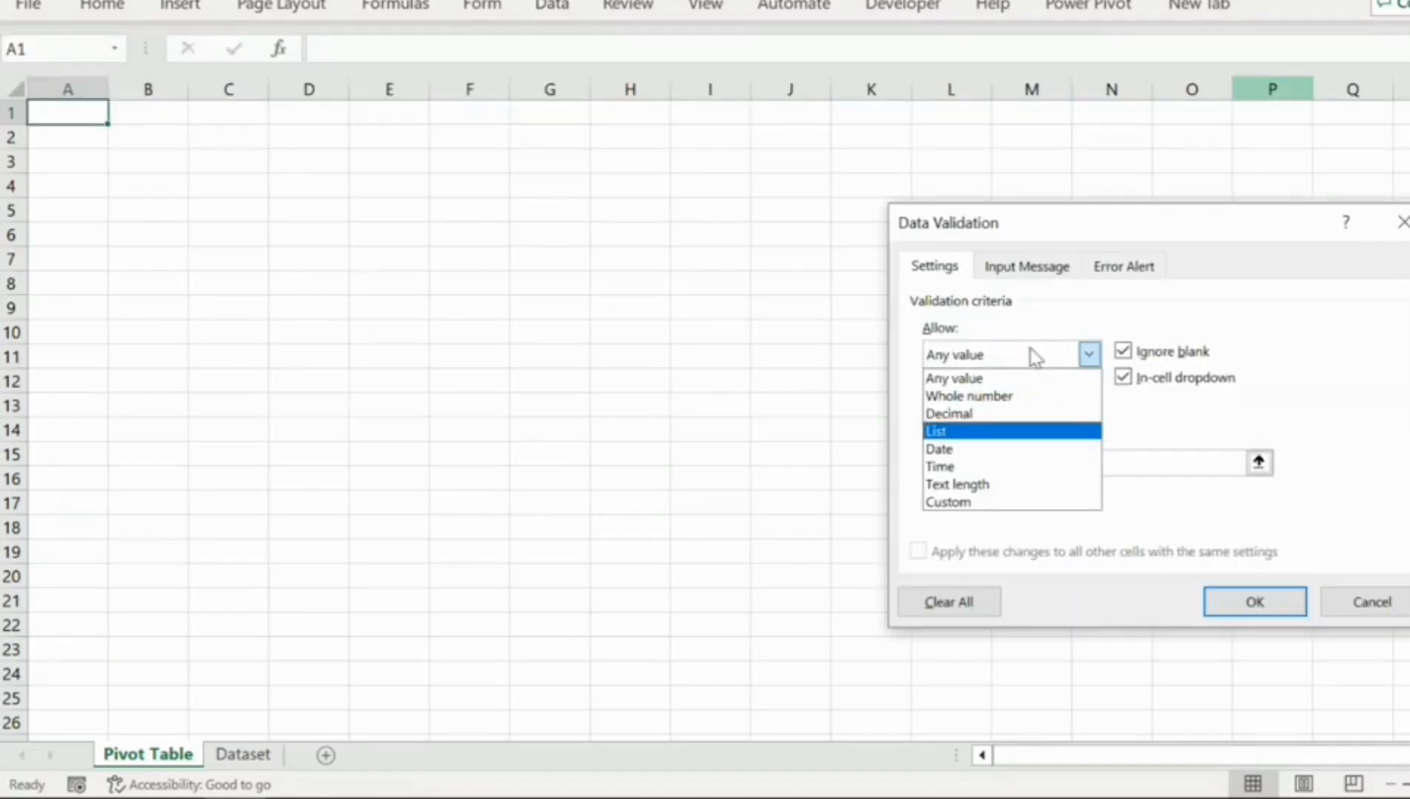
key("Return")
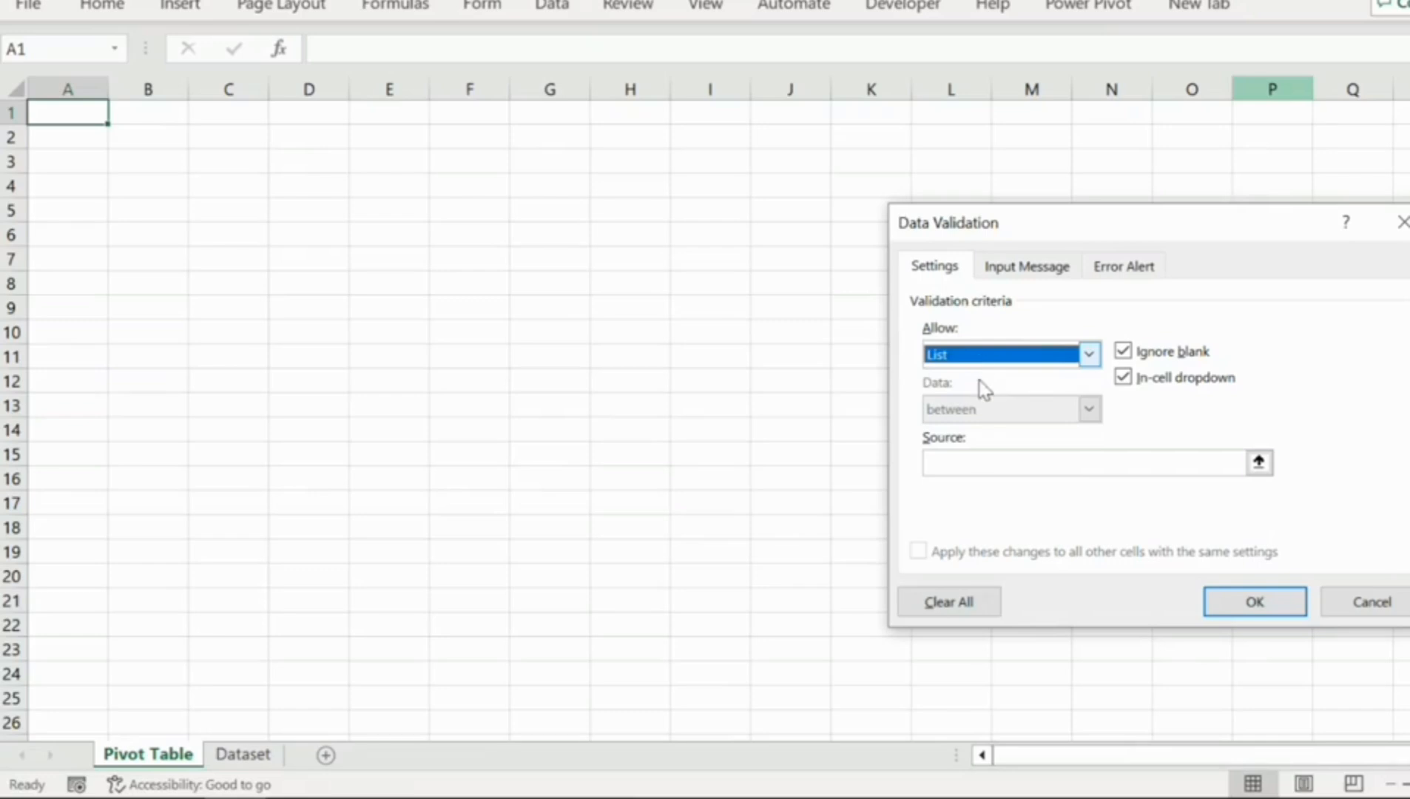
left_click(976, 460)
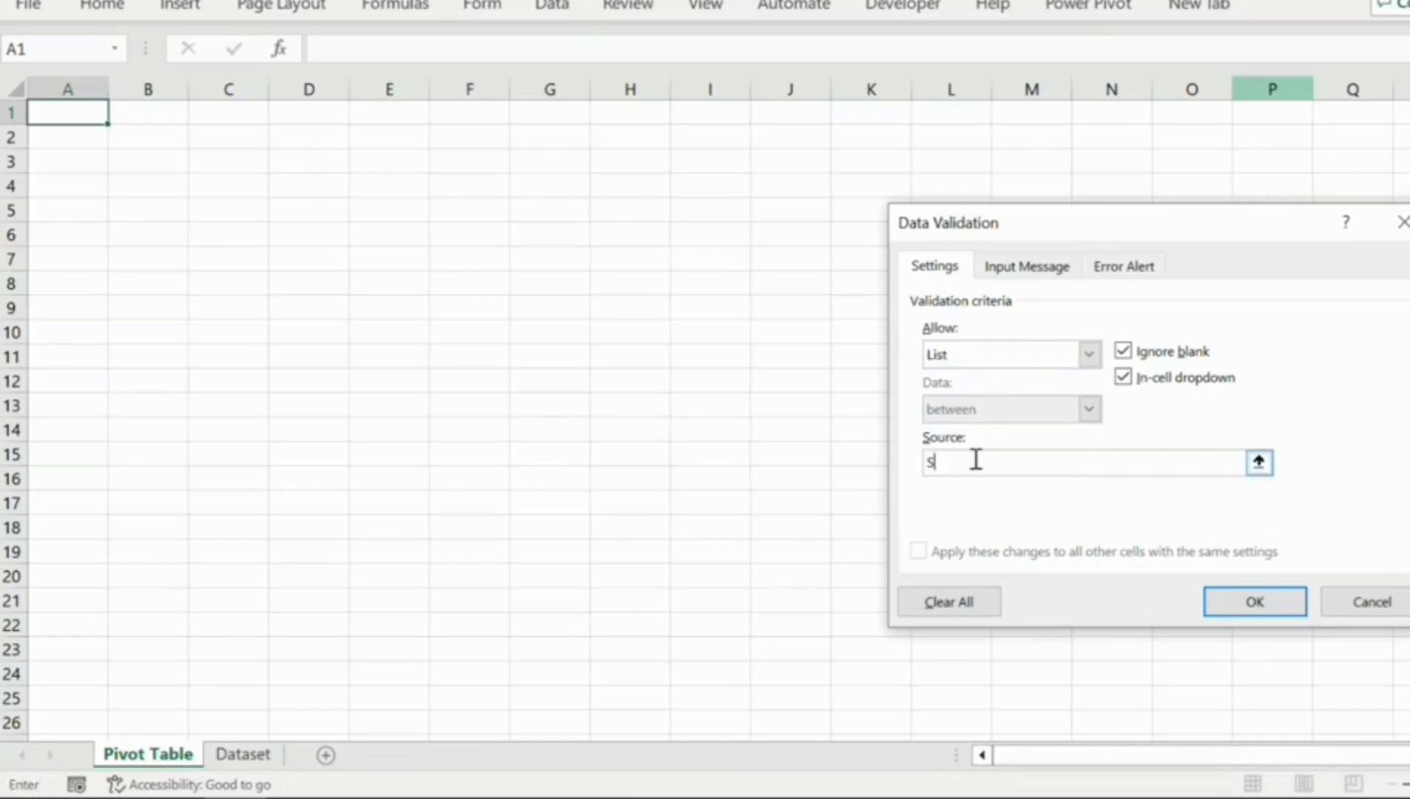
type("StartDate")
key("BackSpace")
type("Date,End Date")
left_click(1253, 599)
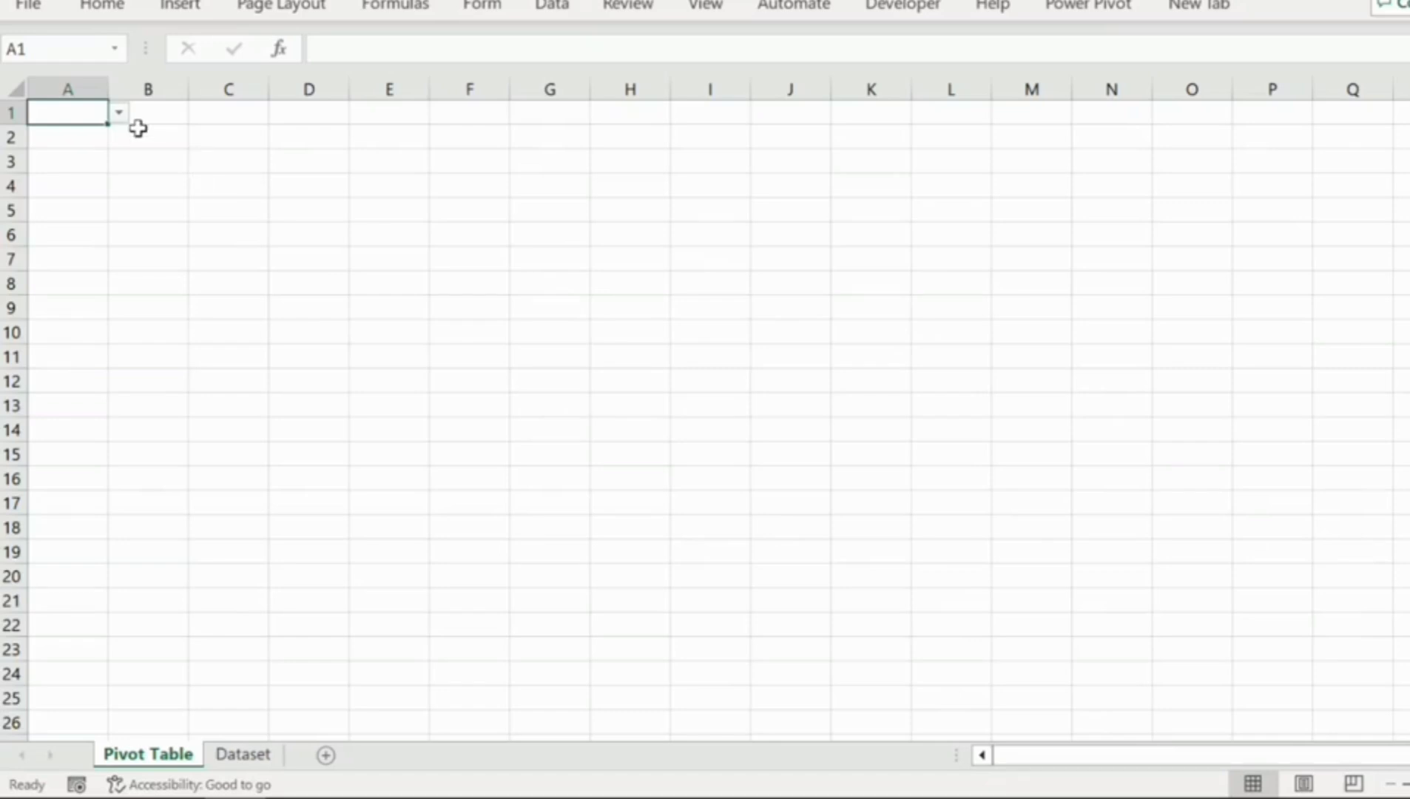
- Try both options of the dropdown in cell A1, leaving End Date selected
left_click(118, 113)
left_click(71, 137)
left_click(119, 113)
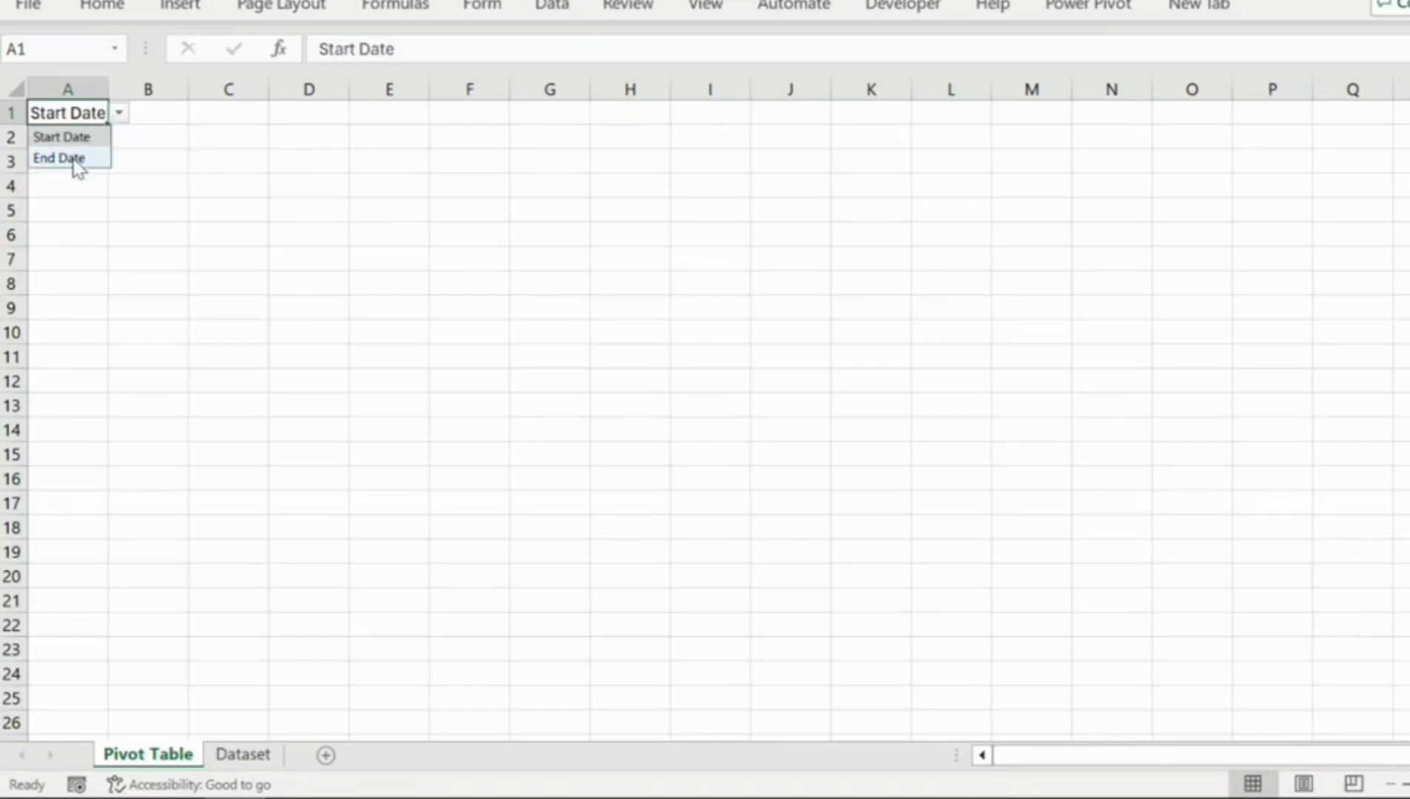
left_click(72, 158)
- Widen column A to more than twice its width and make row 1 about three times taller
double_click(109, 88)
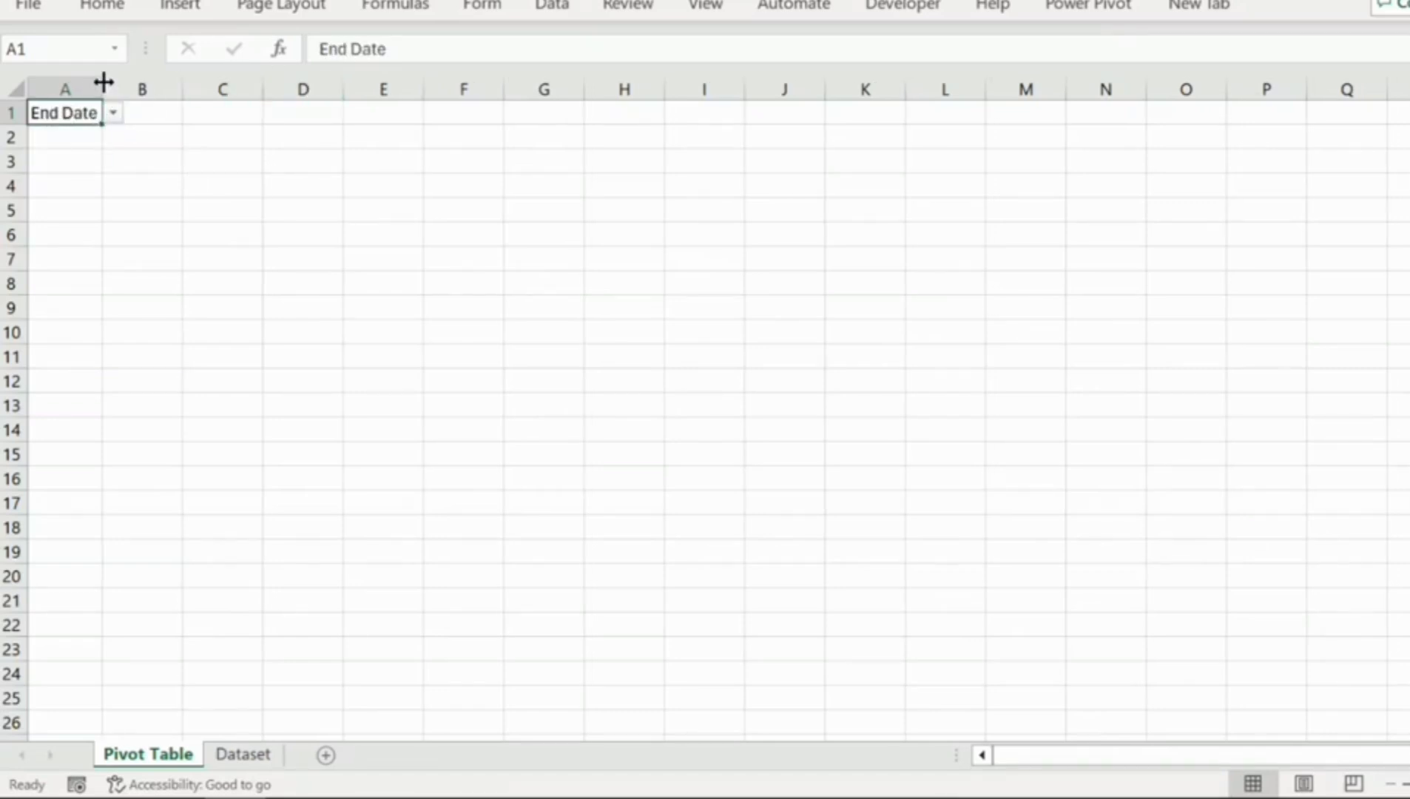
left_click_drag(108, 89, 250, 88)
left_click_drag(30, 129, 22, 172)
- Fill cell A1 with light blue and make its text bold, horizontally centred and bottom-aligned
left_click(102, 4)
left_click(321, 91)
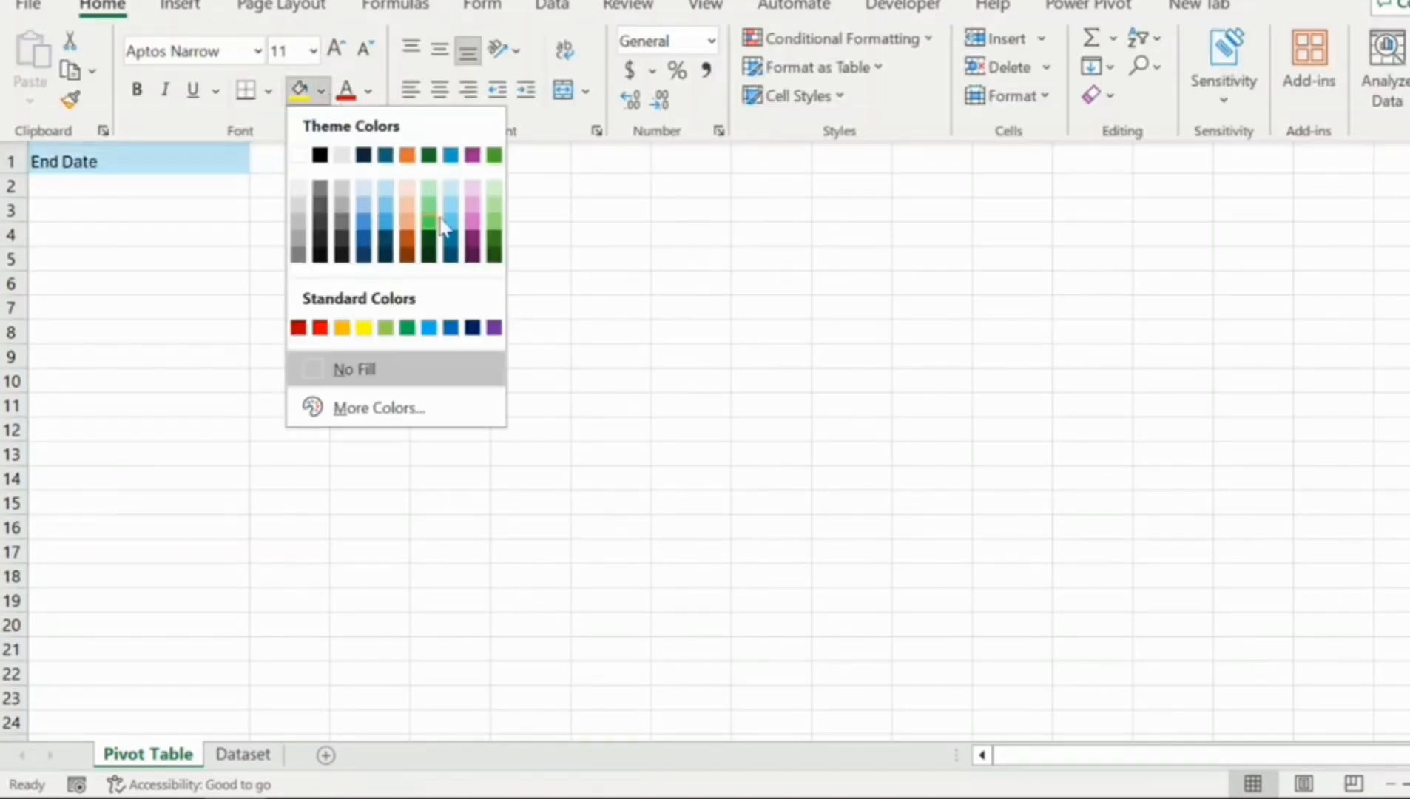
left_click(448, 198)
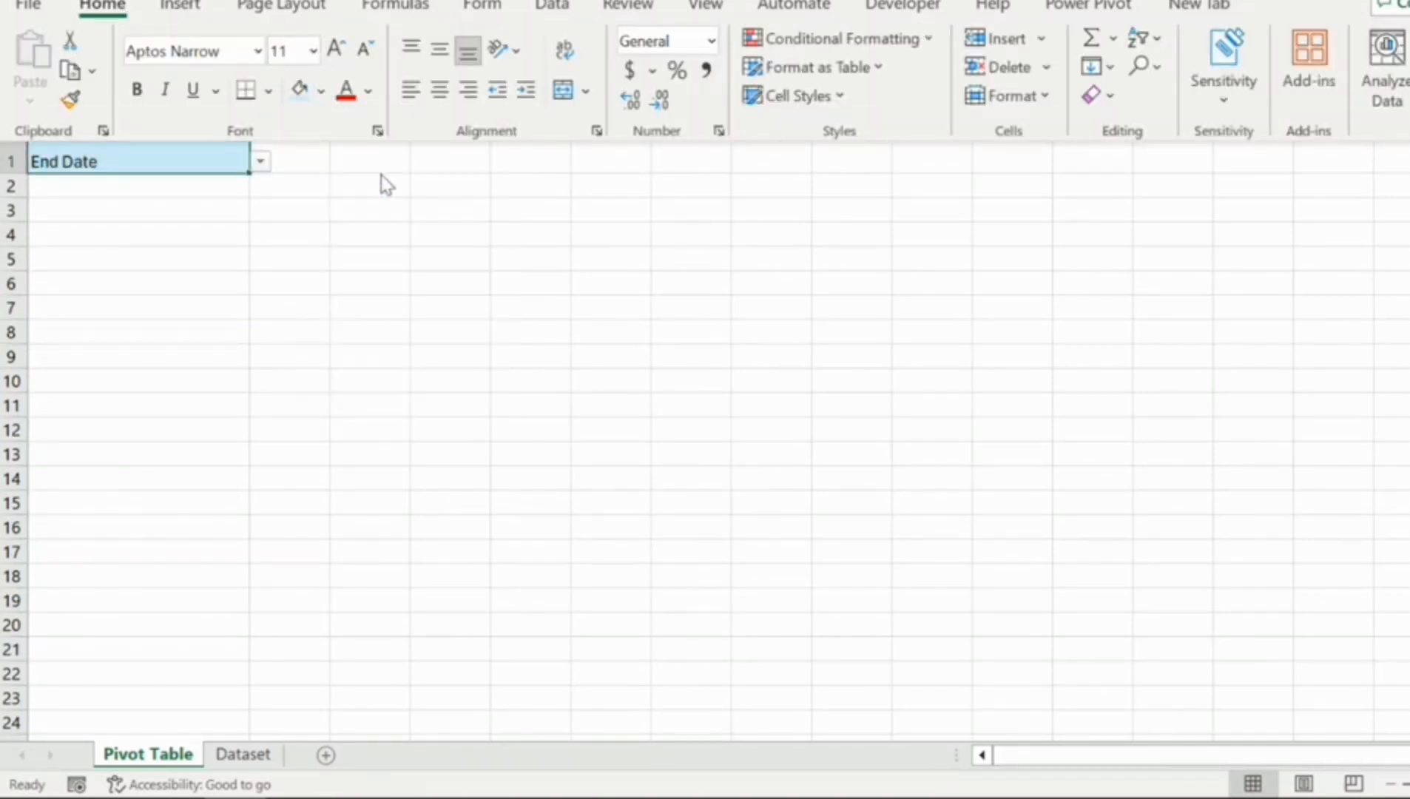
left_click(440, 90)
left_click(440, 50)
left_click(137, 90)
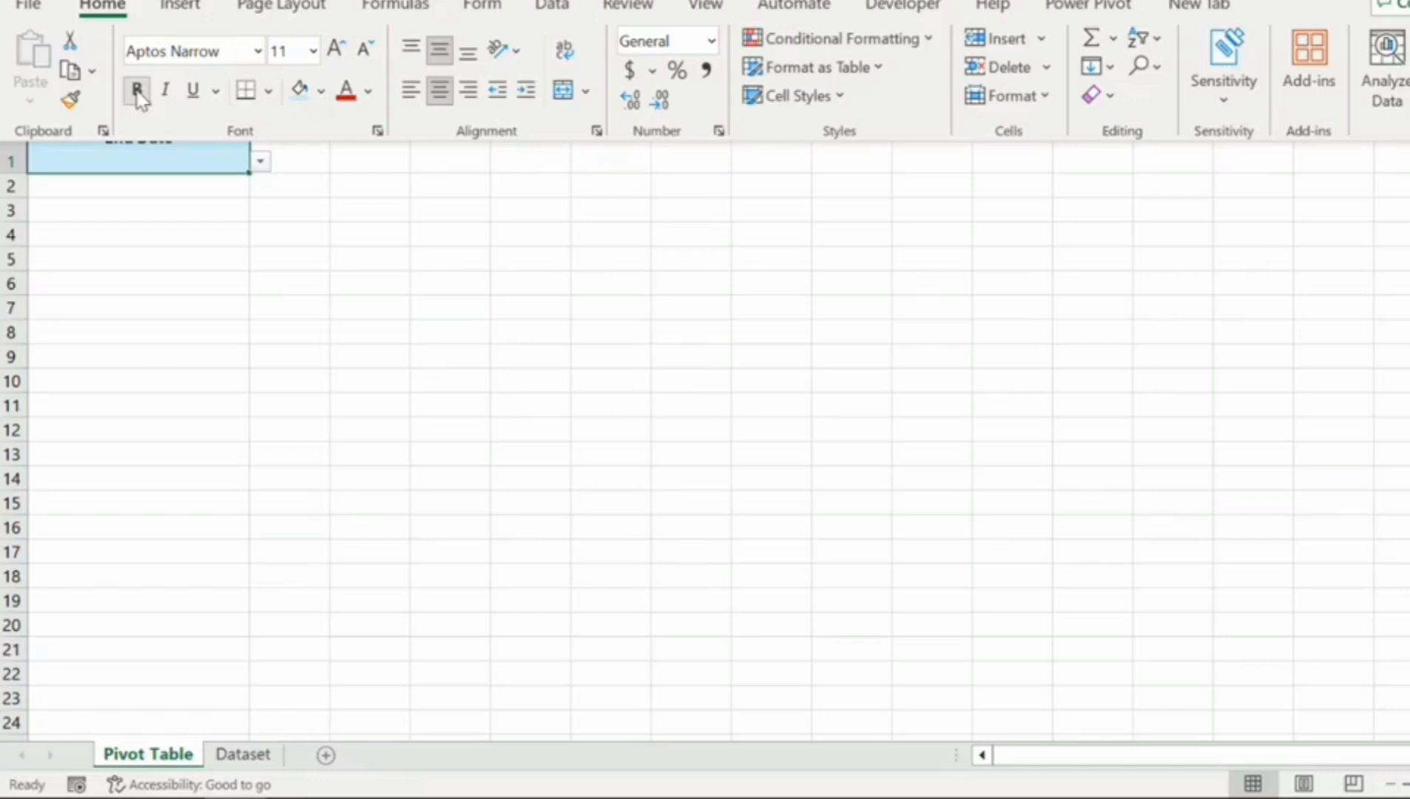
left_click(468, 52)
- Draw a rounded rectangle across the upper half of cell A1, above the dropdown text
left_click(179, 6)
left_click(315, 99)
left_click(333, 173)
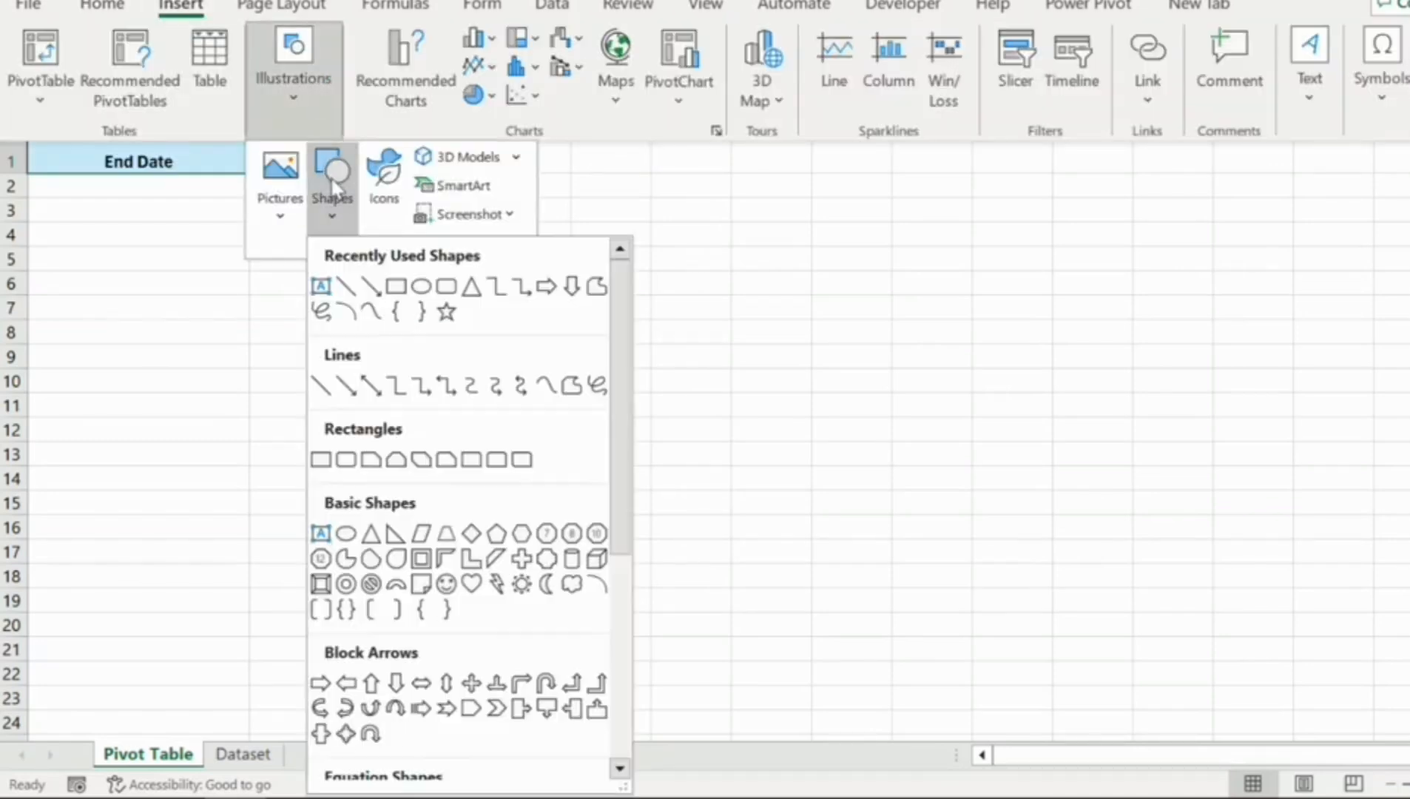
left_click(343, 336)
left_click_drag(31, 103, 246, 142)
- Label the rounded rectangle "Select Date Type" in bold text, centred horizontally and vertically
right_click(215, 126)
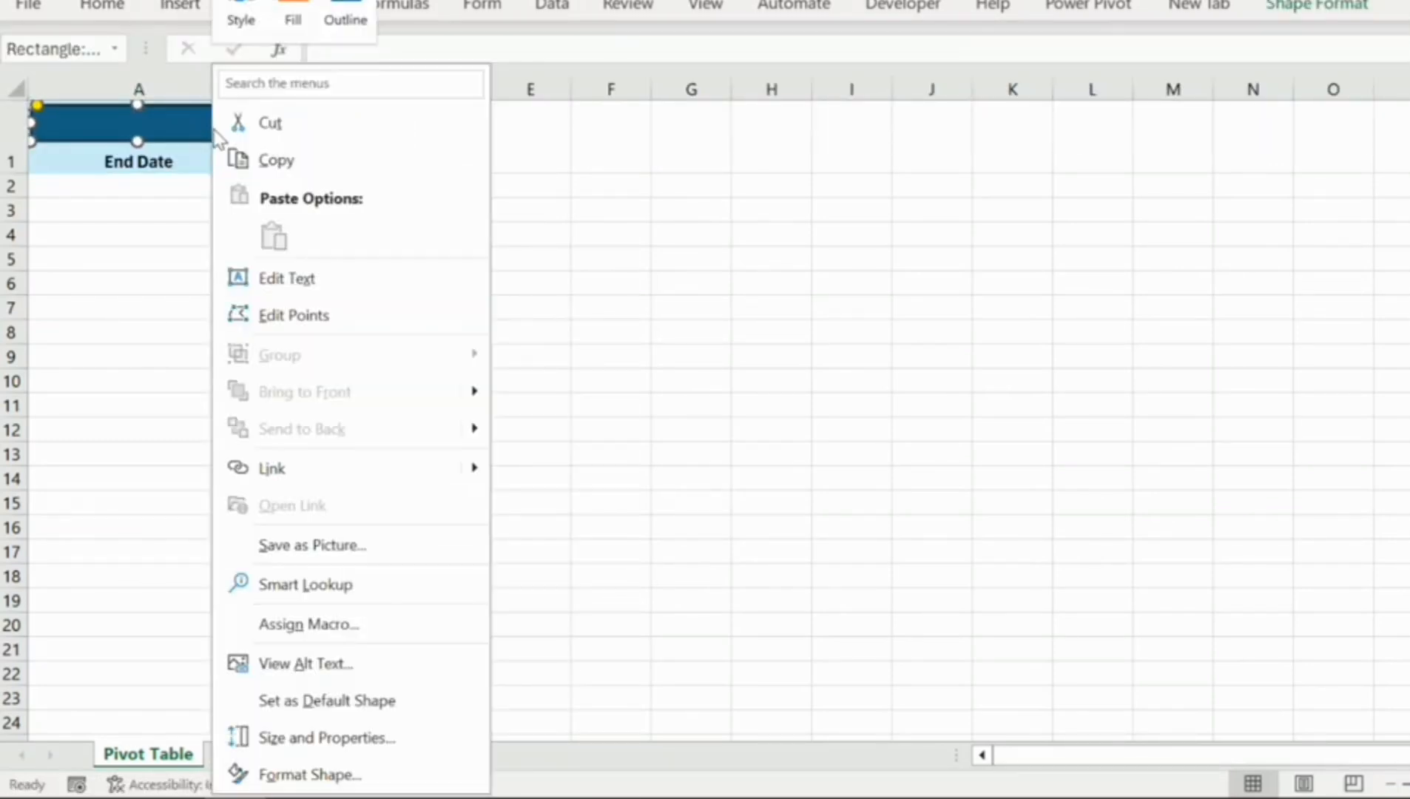
left_click(336, 279)
type("Select")
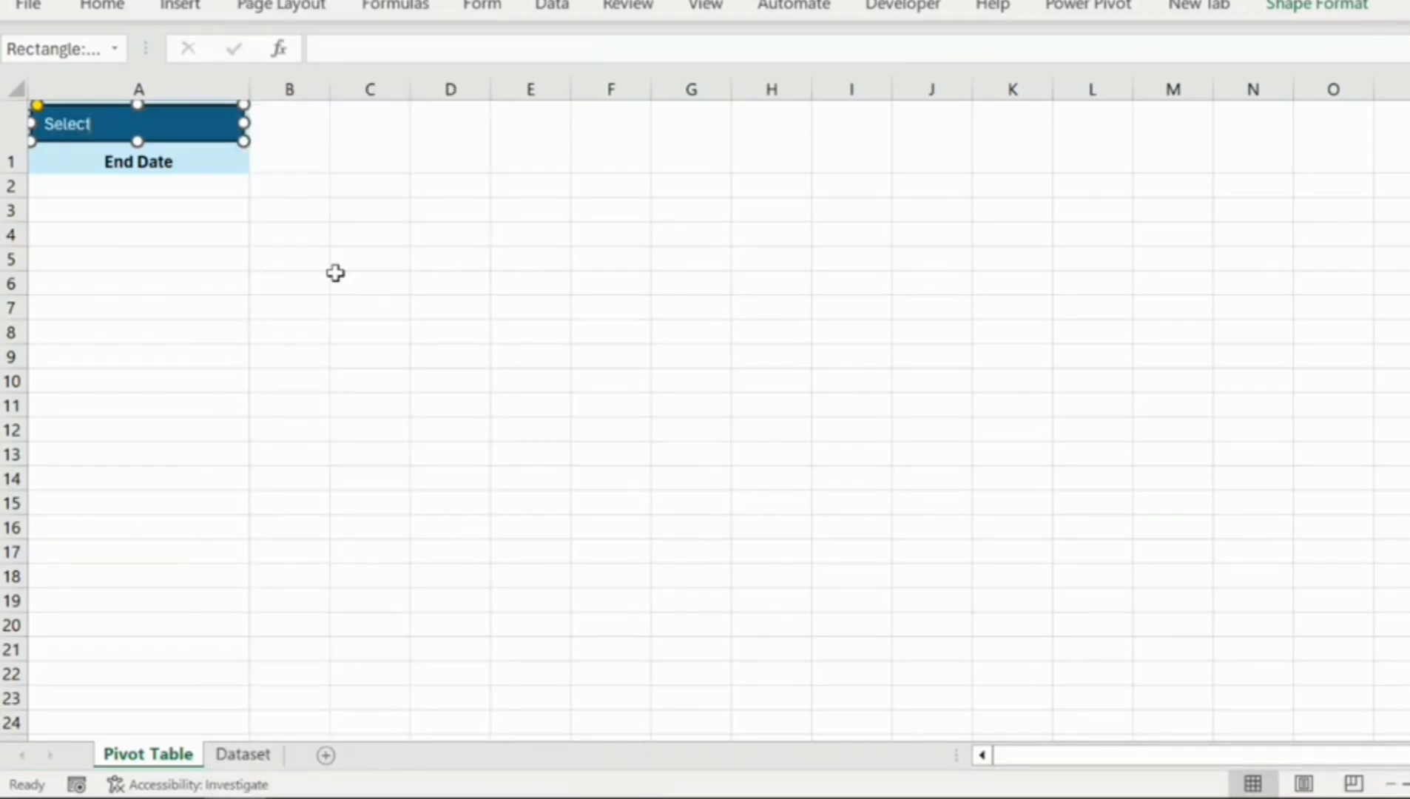
type(" Date Type")
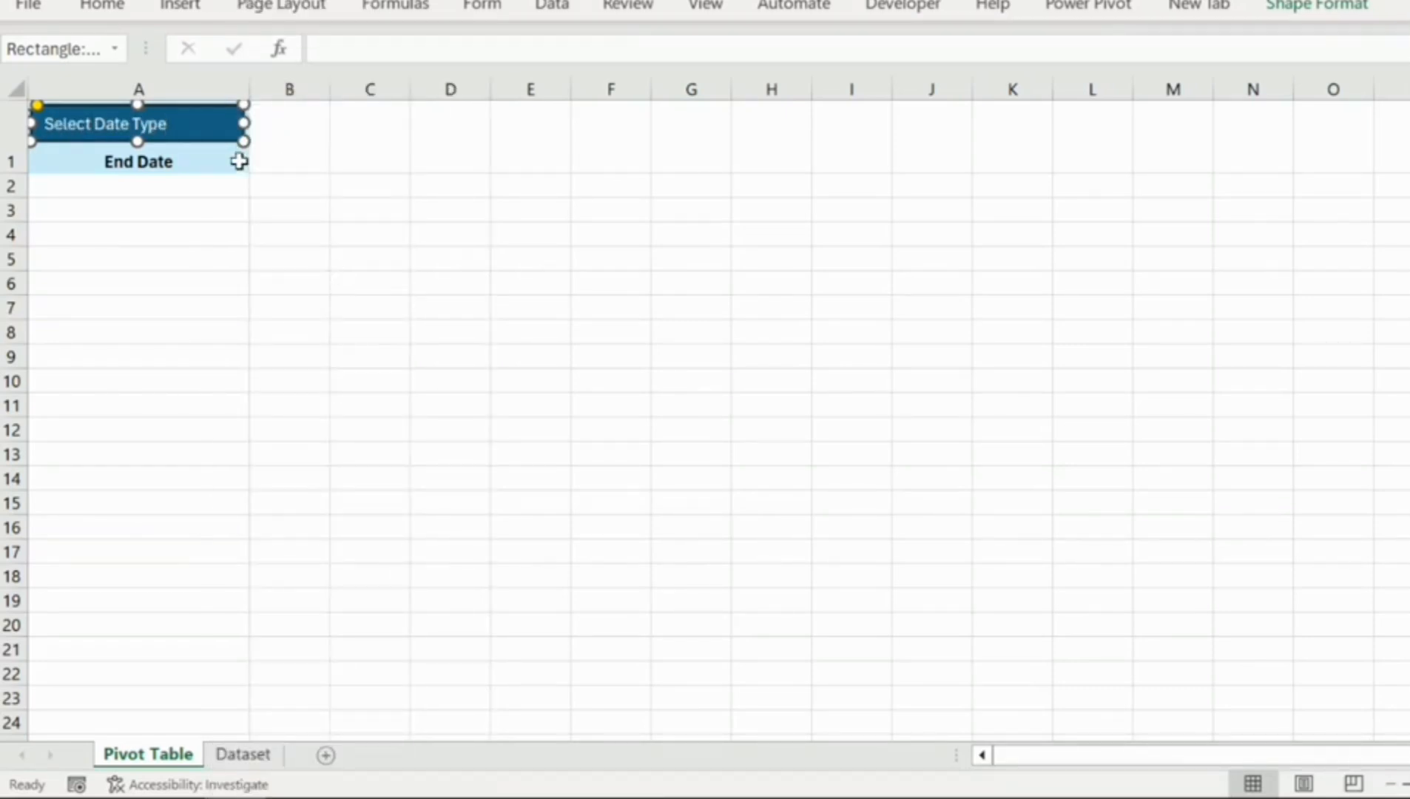
left_click(102, 6)
left_click(439, 64)
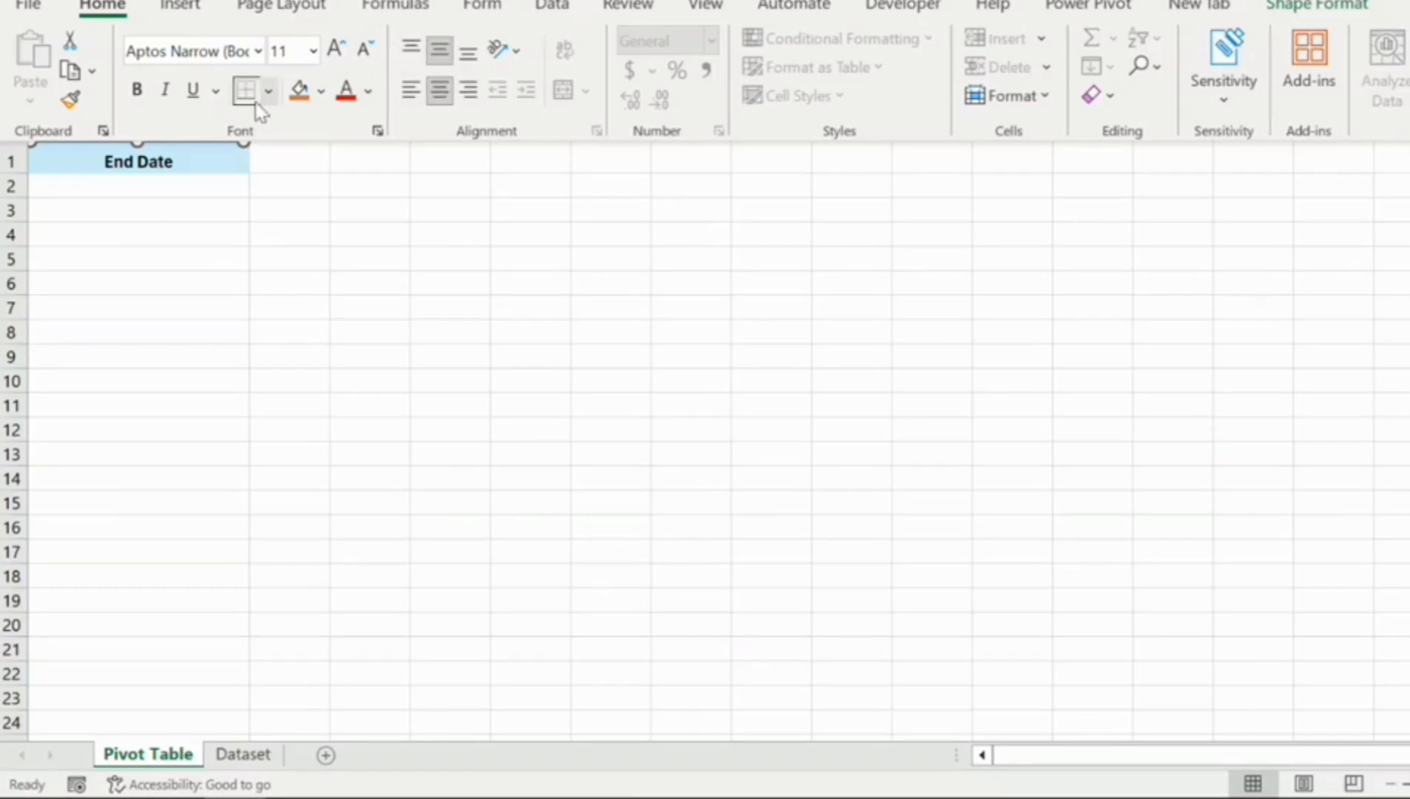
left_click(137, 88)
left_click(330, 219)
left_click(332, 170)
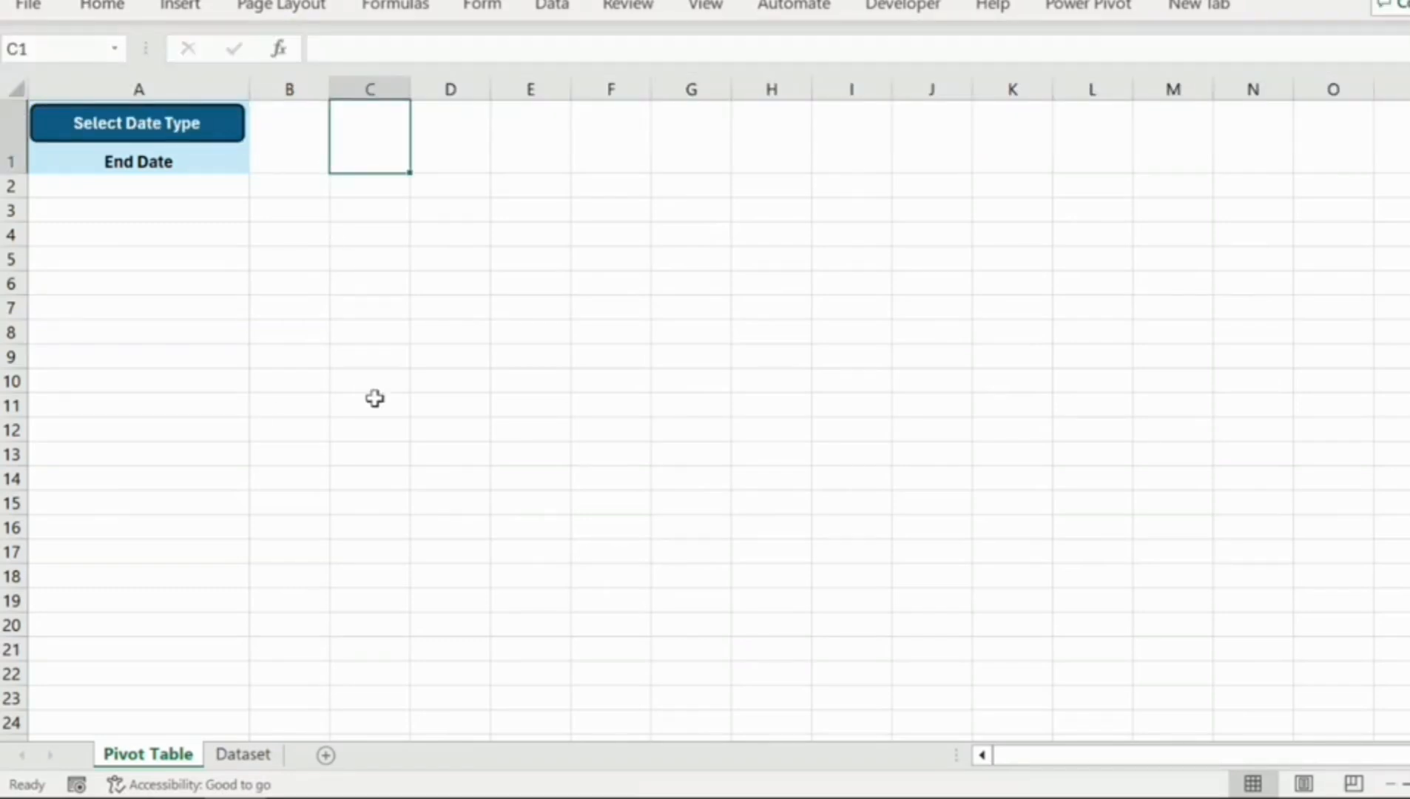
left_click(201, 155)
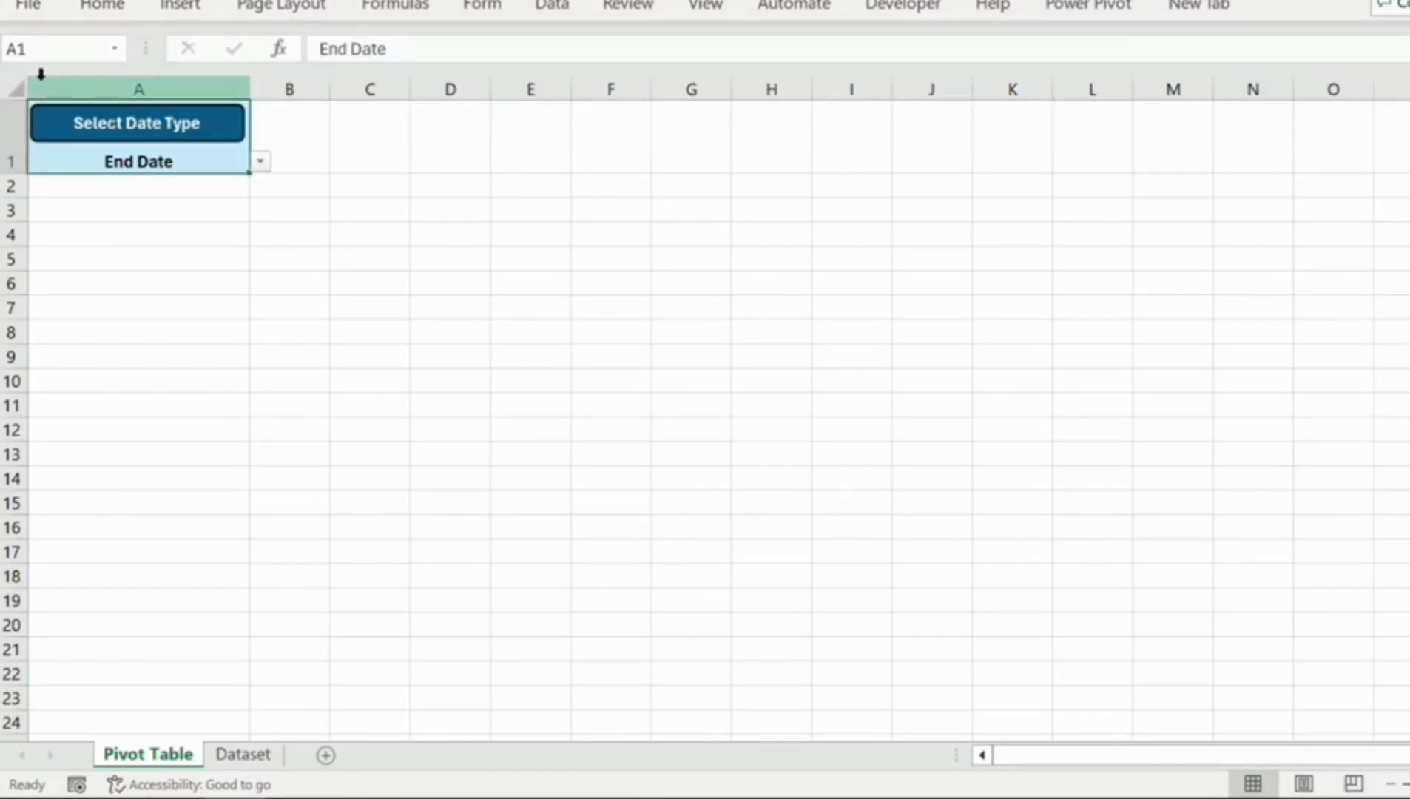
- On the Dataset sheet, start an IF formula in E2 that returns Received Date when 'Pivot Table'!$A$1 equals "Start Date"
left_click(262, 756)
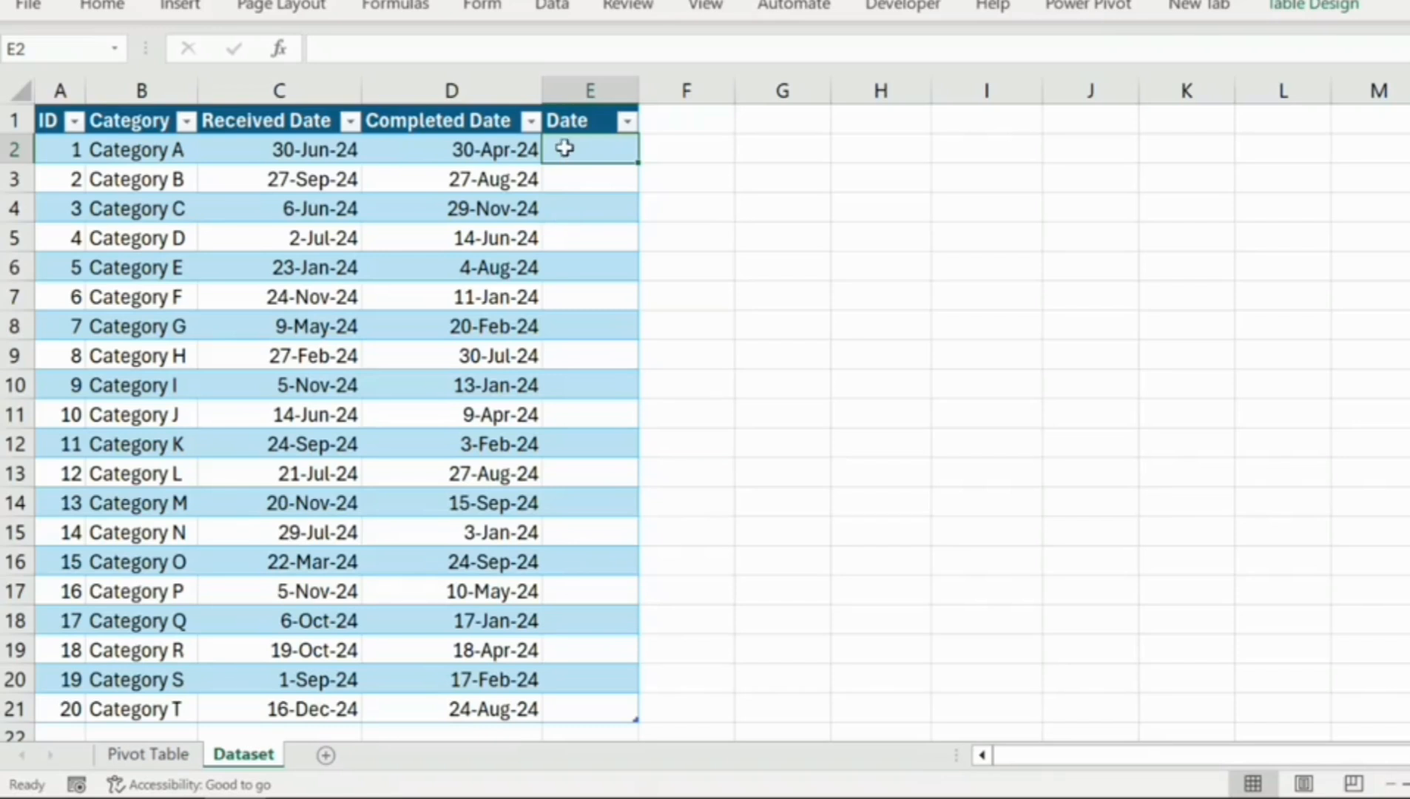
type("=IF(")
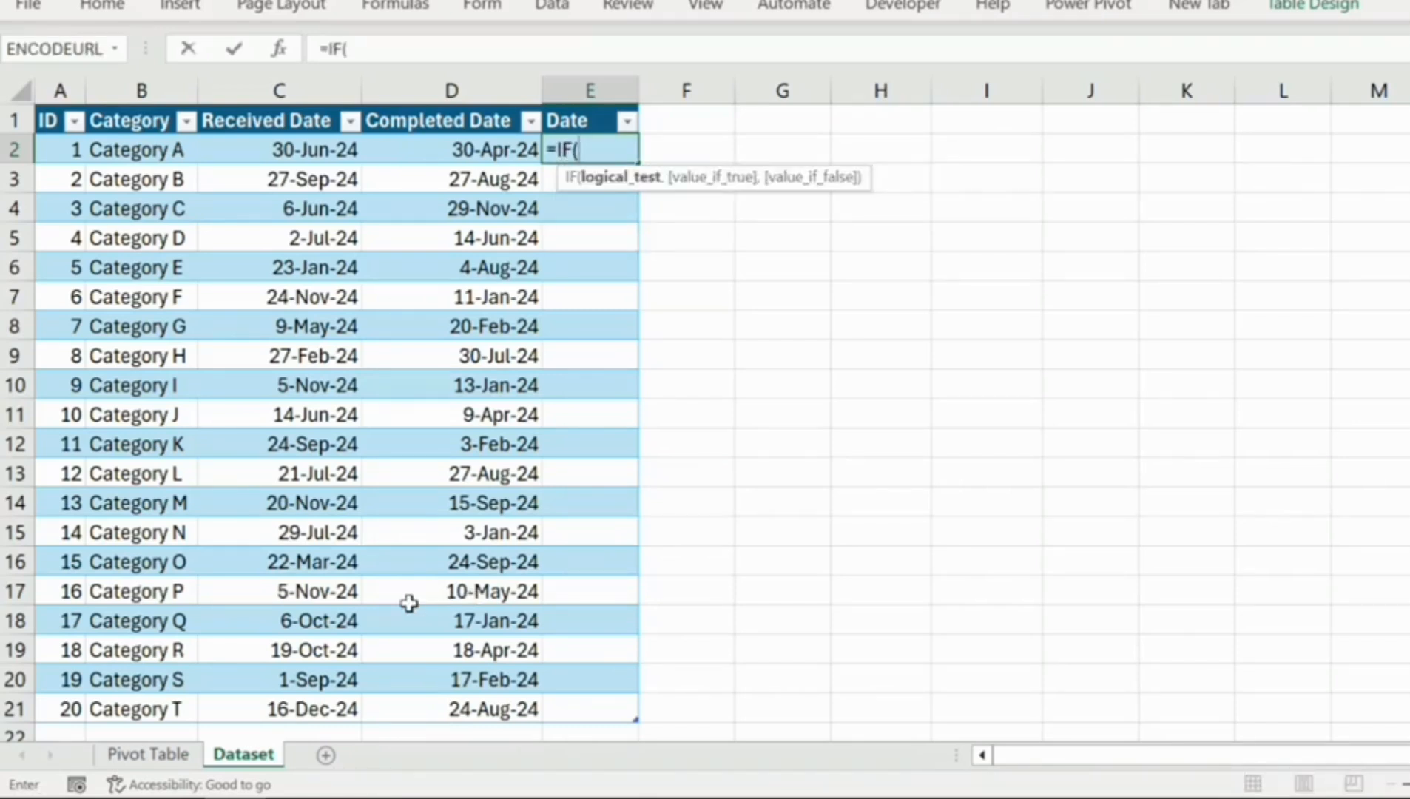
left_click(148, 754)
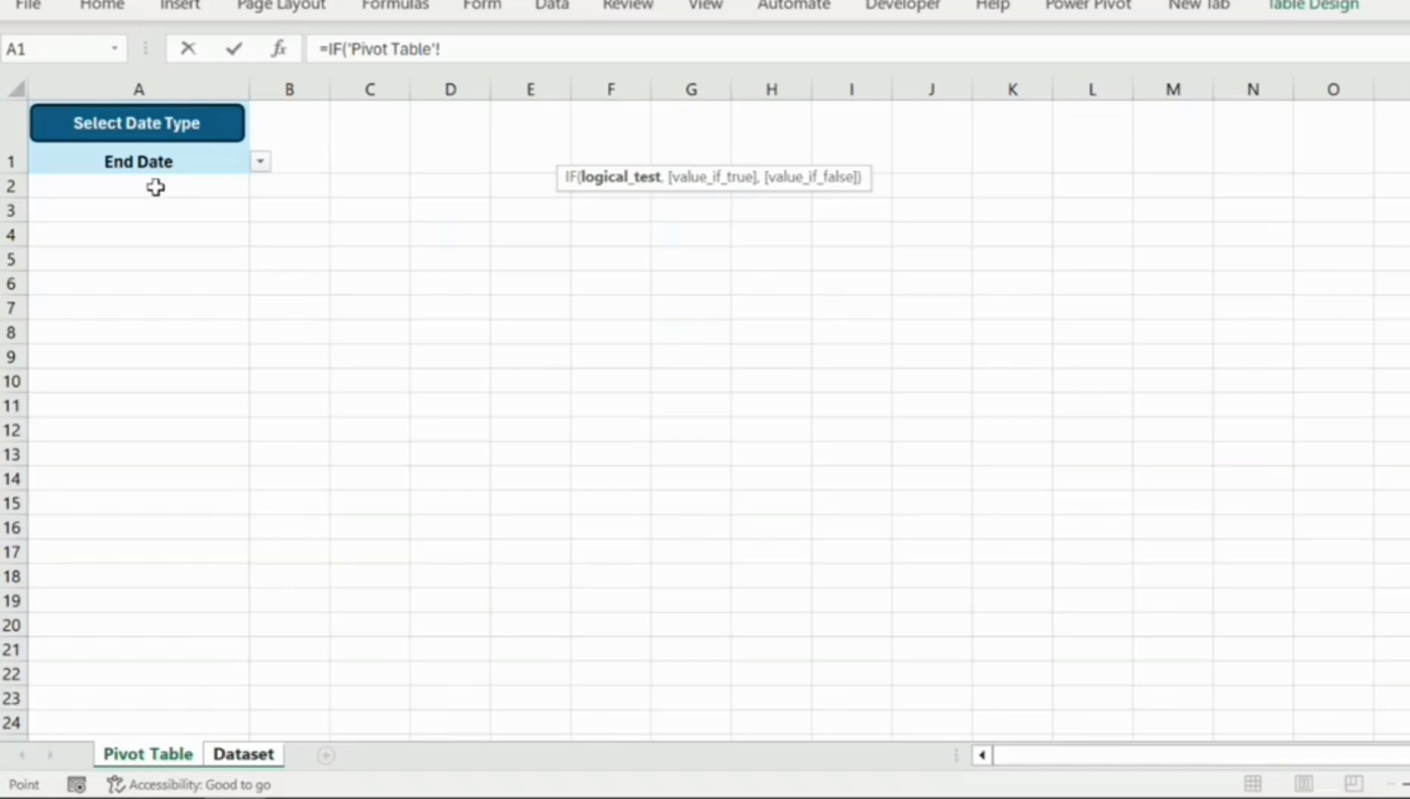
left_click(157, 170)
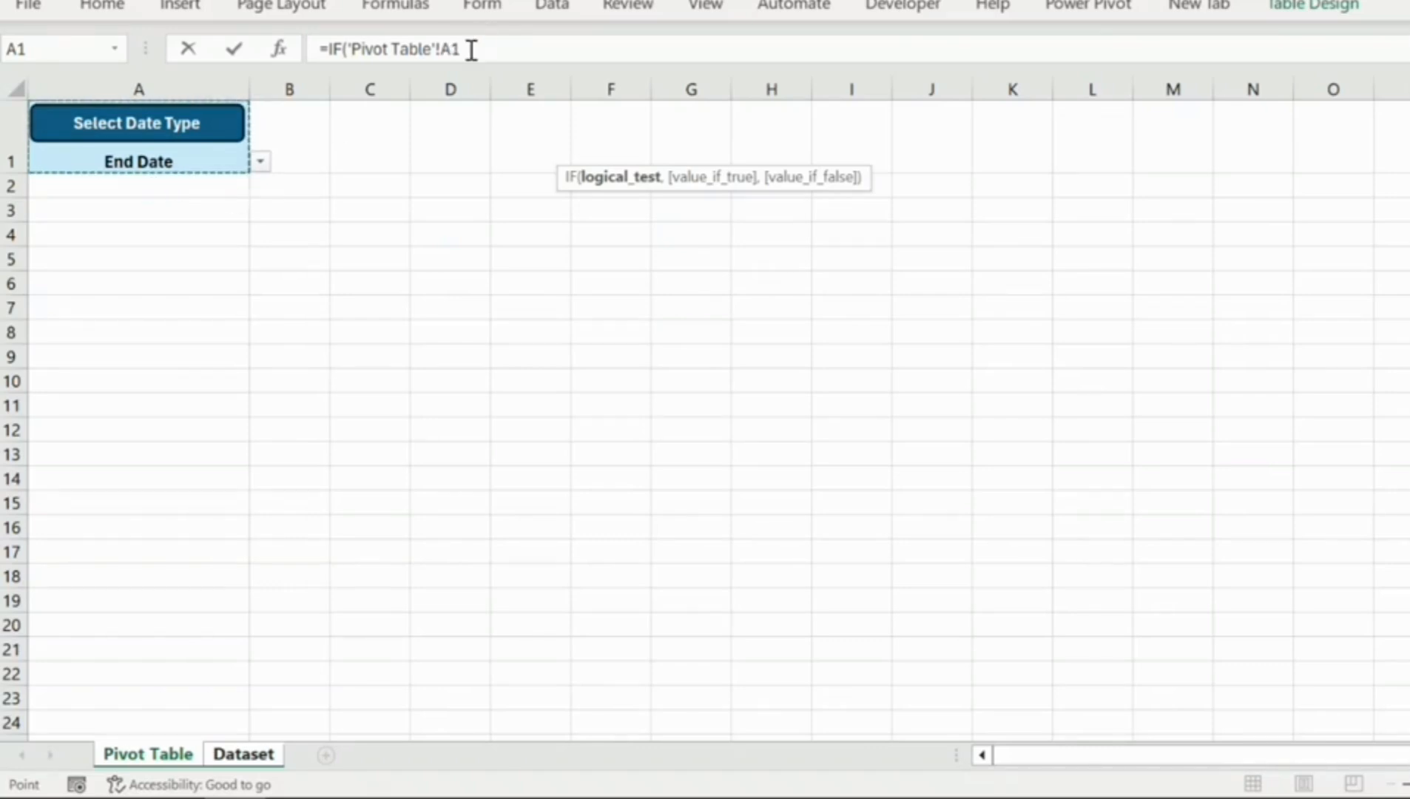
left_click(471, 51)
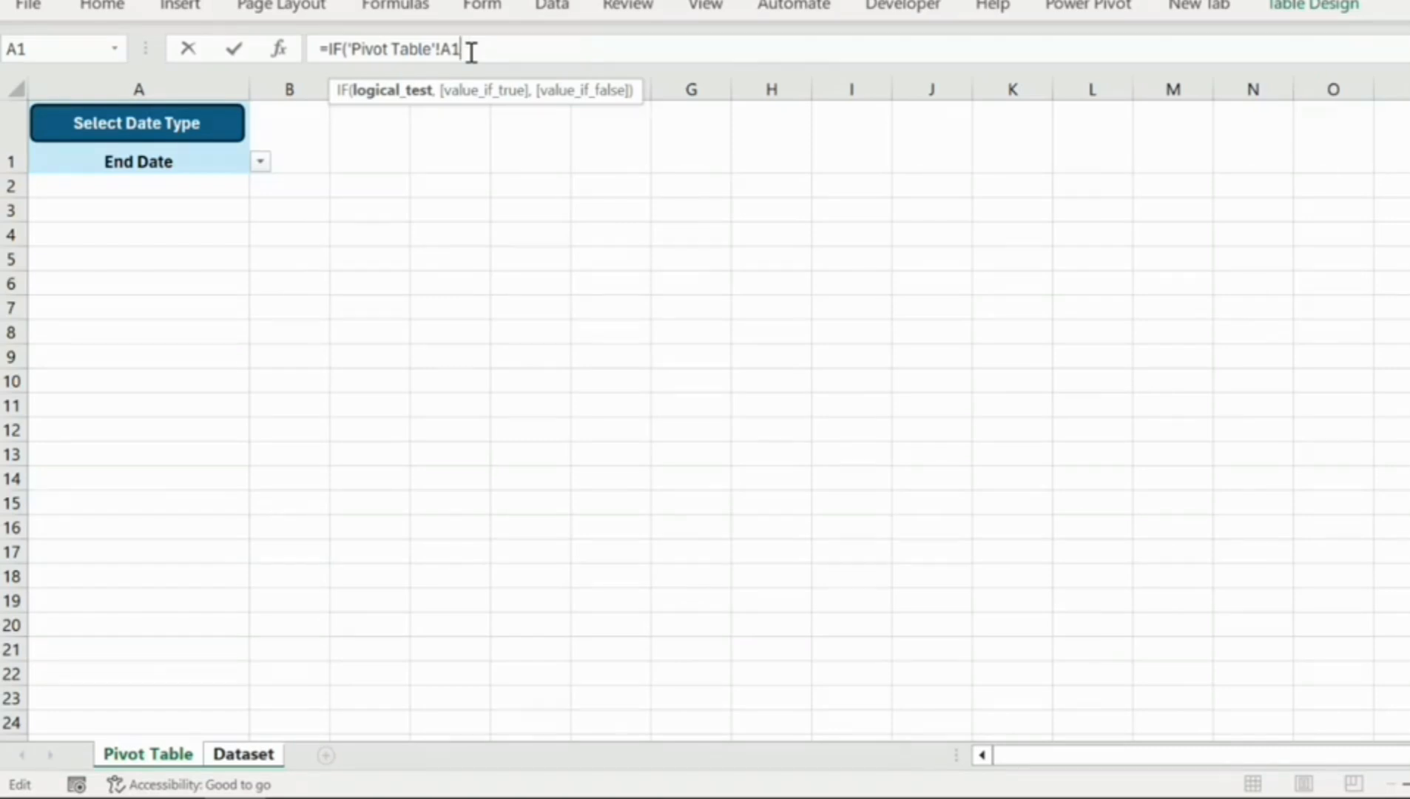
key("F4")
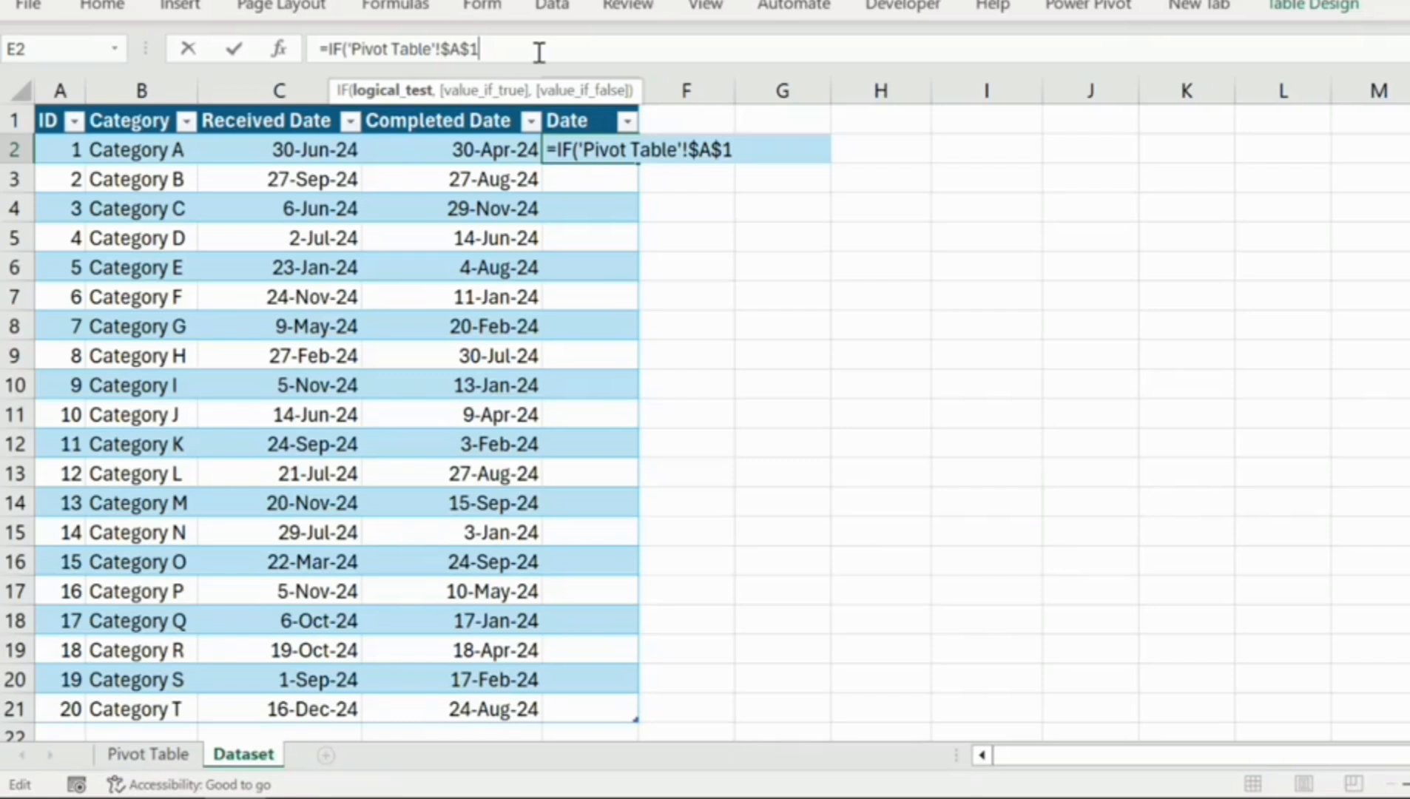
type("=\"Start Date")
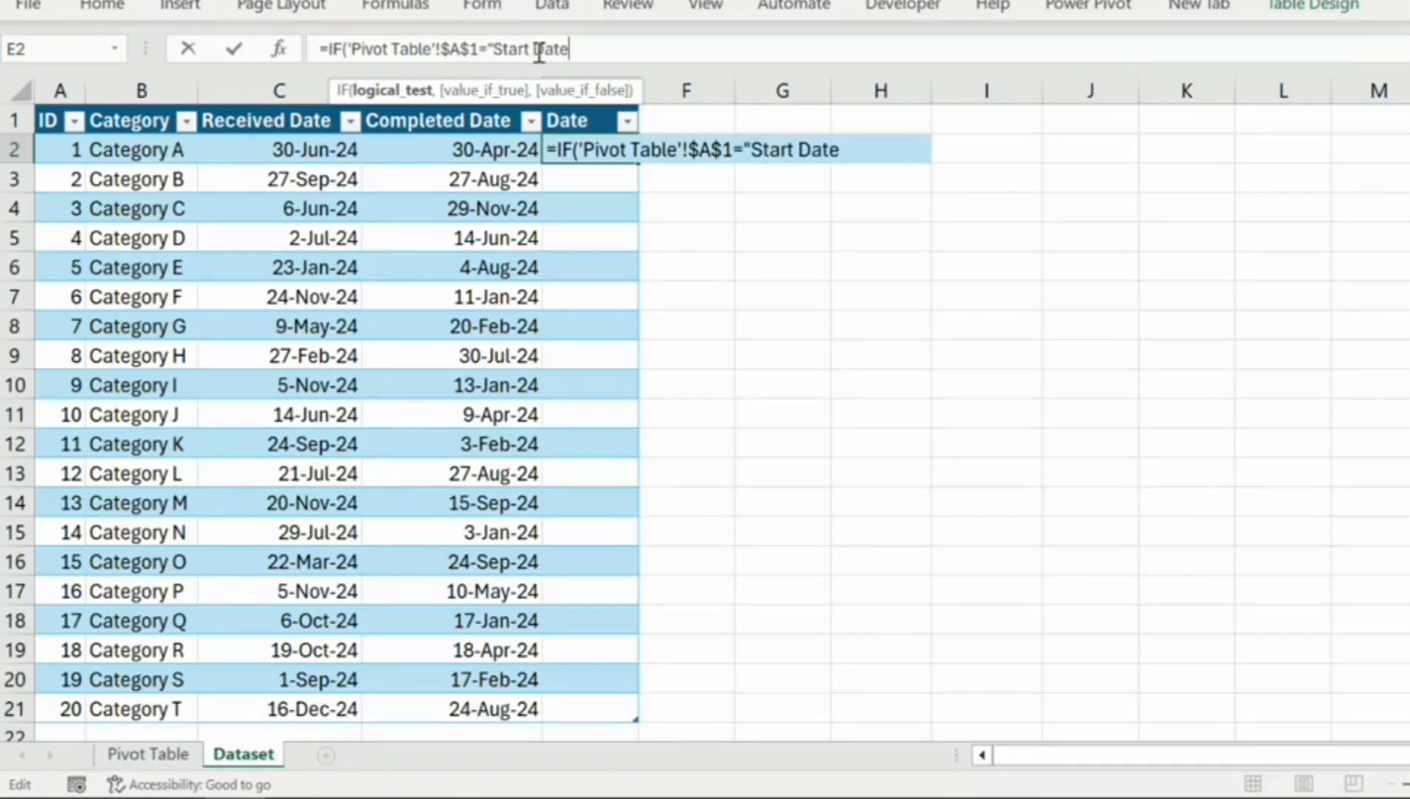
type("\",")
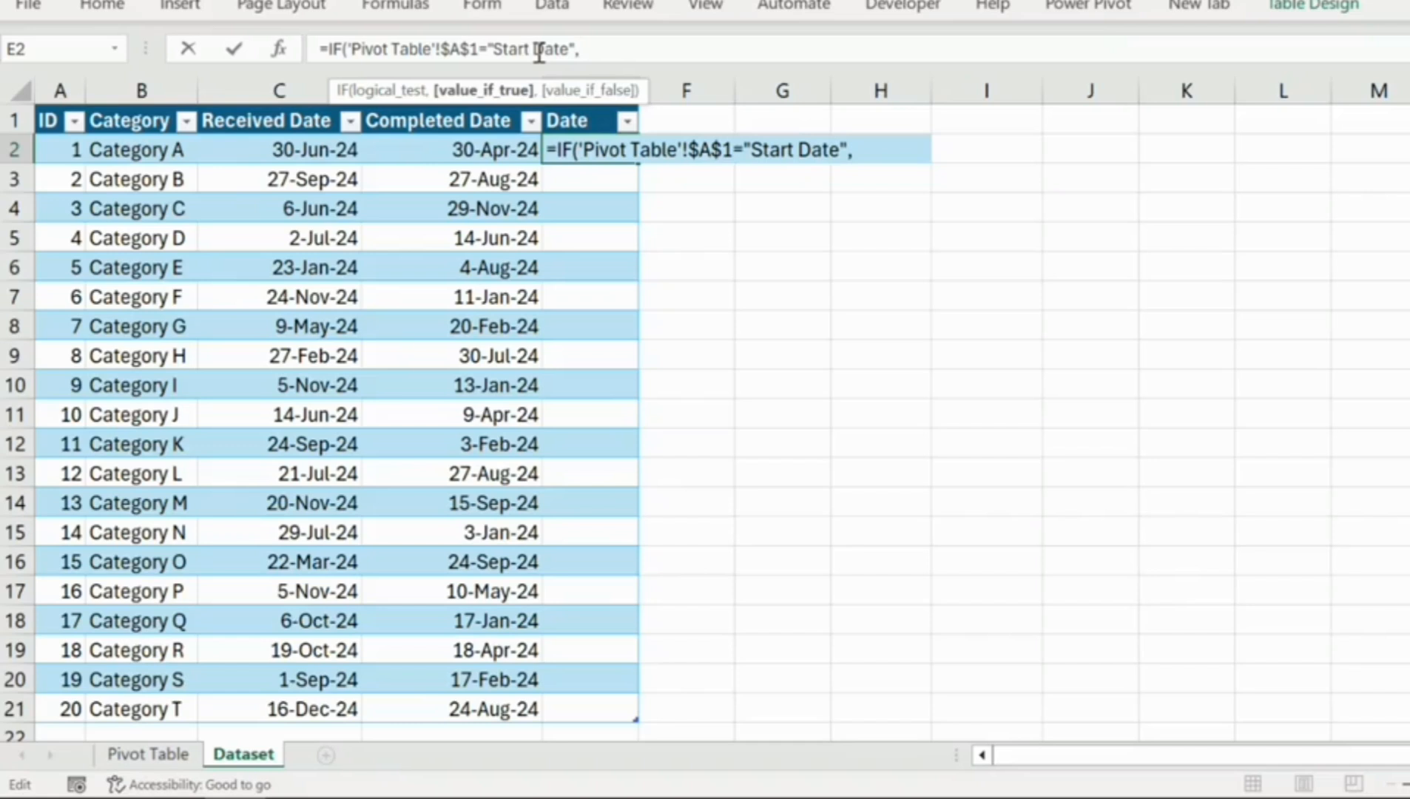
left_click(323, 150)
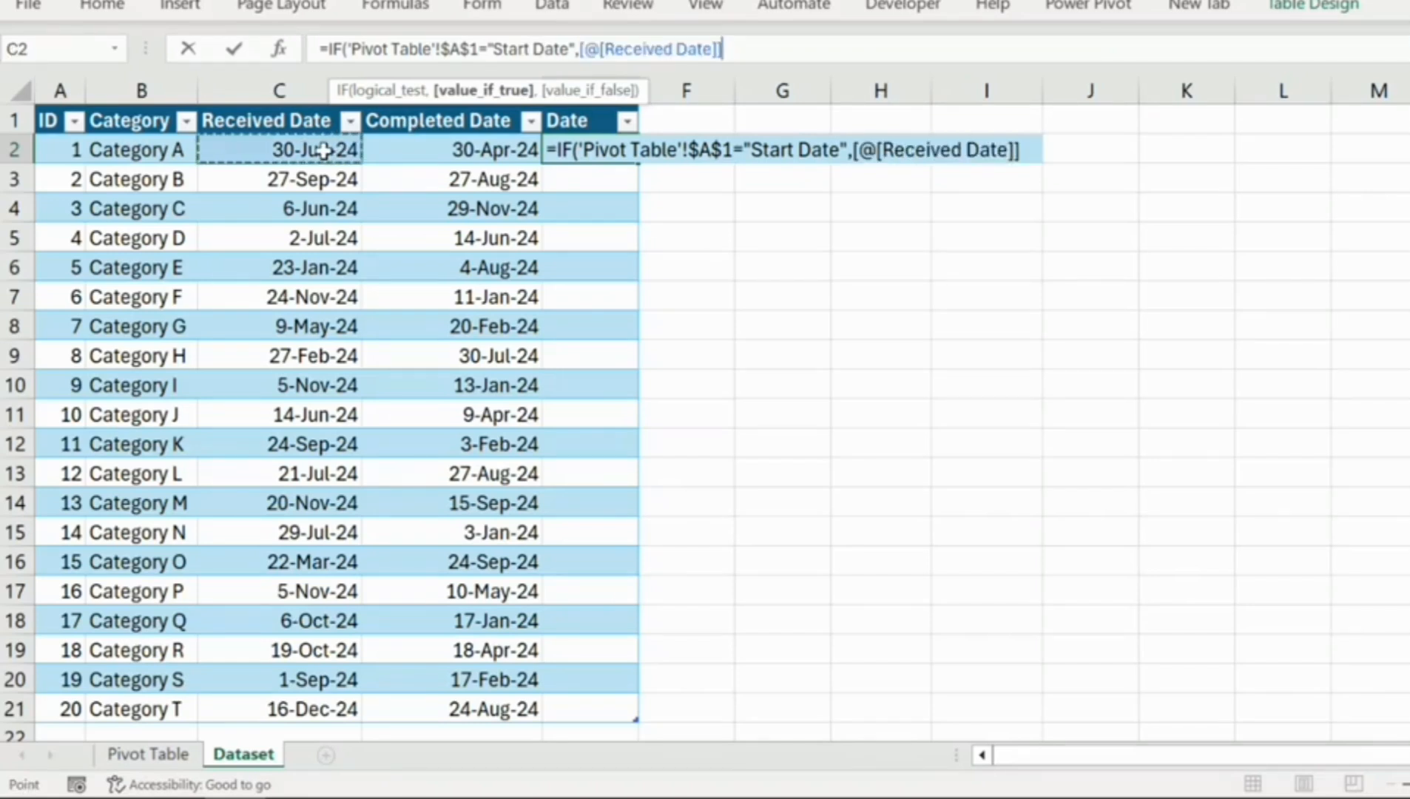
- Add a nested IF as the false result, testing whether 'Pivot Table'!$A$1 equals "End Date"
type(",if")
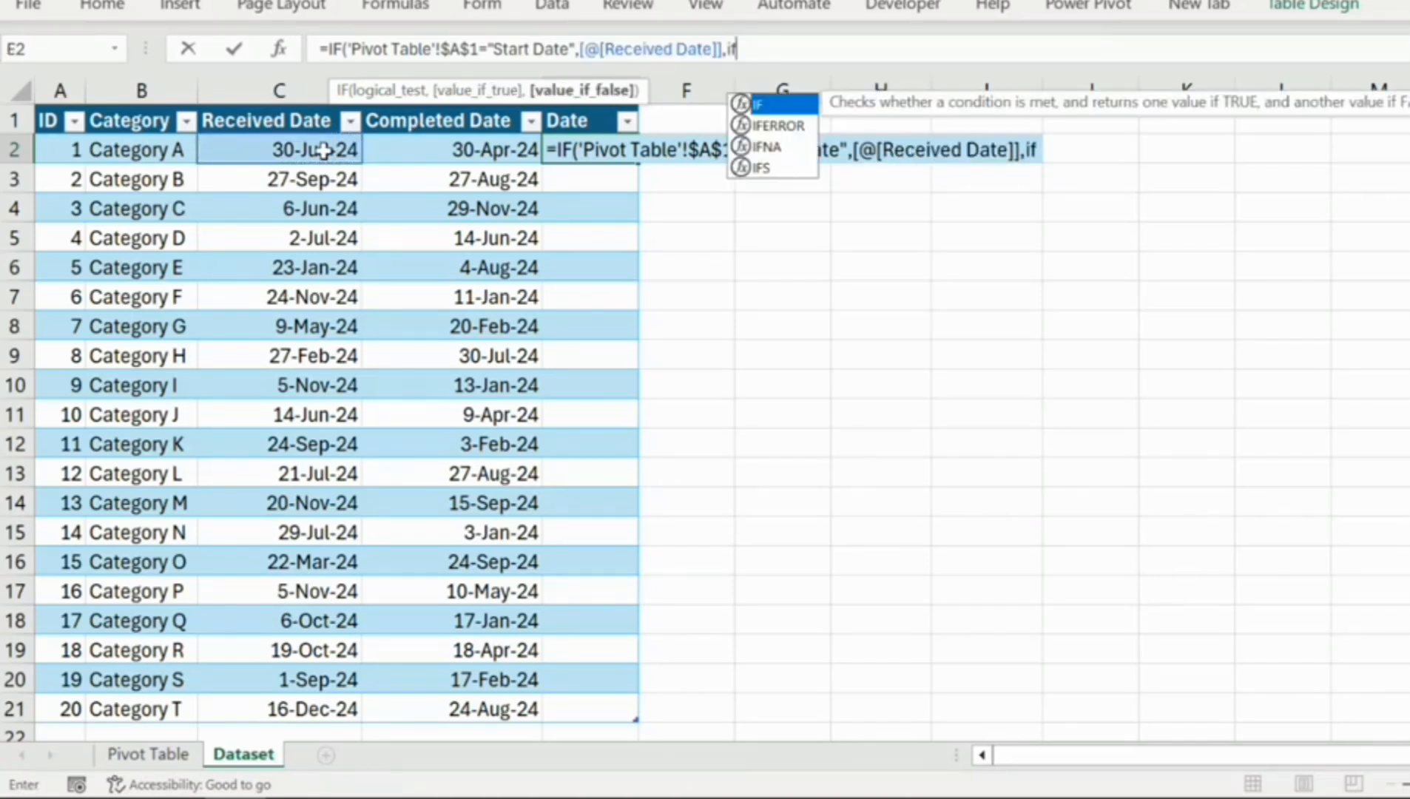
key("Tab")
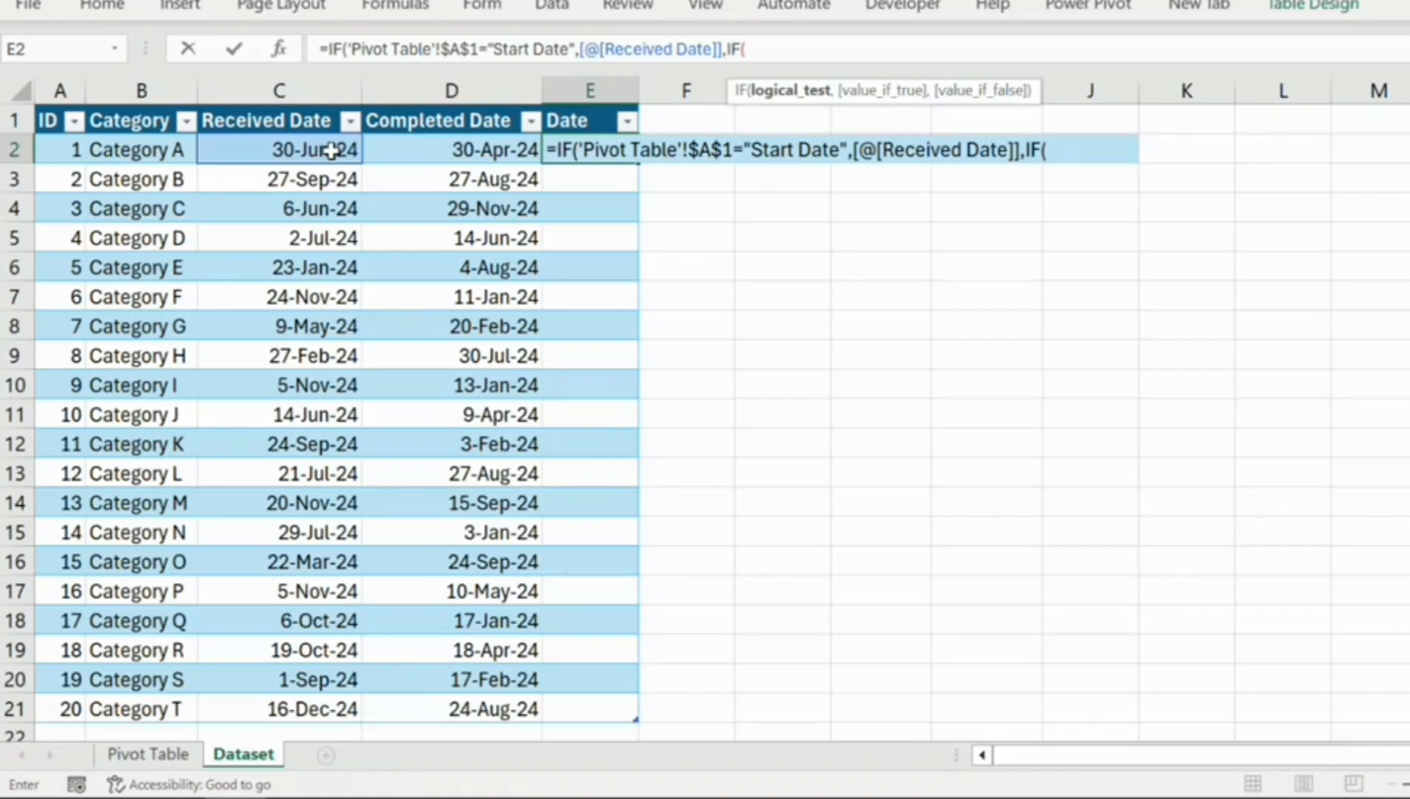
left_click(141, 754)
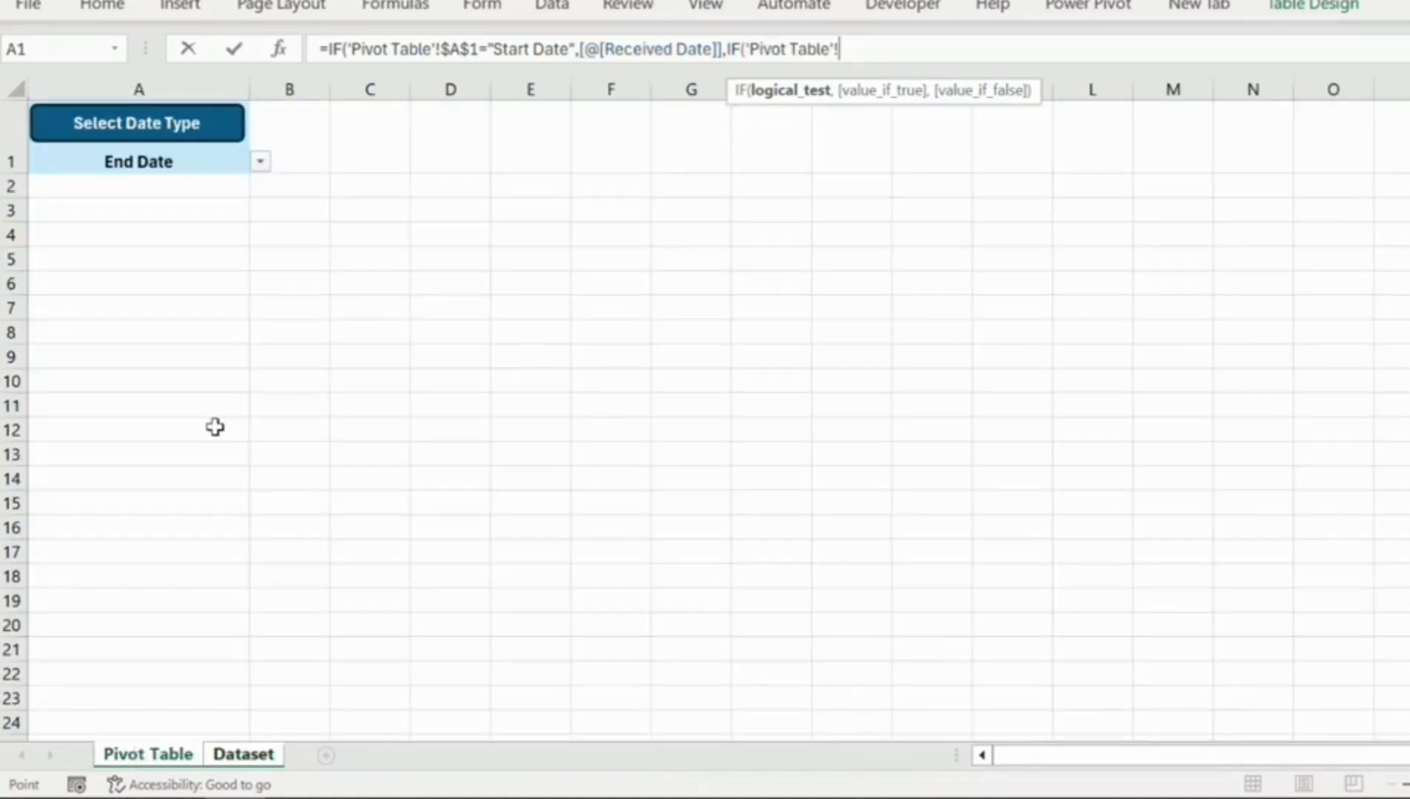
left_click(172, 185)
key("Up")
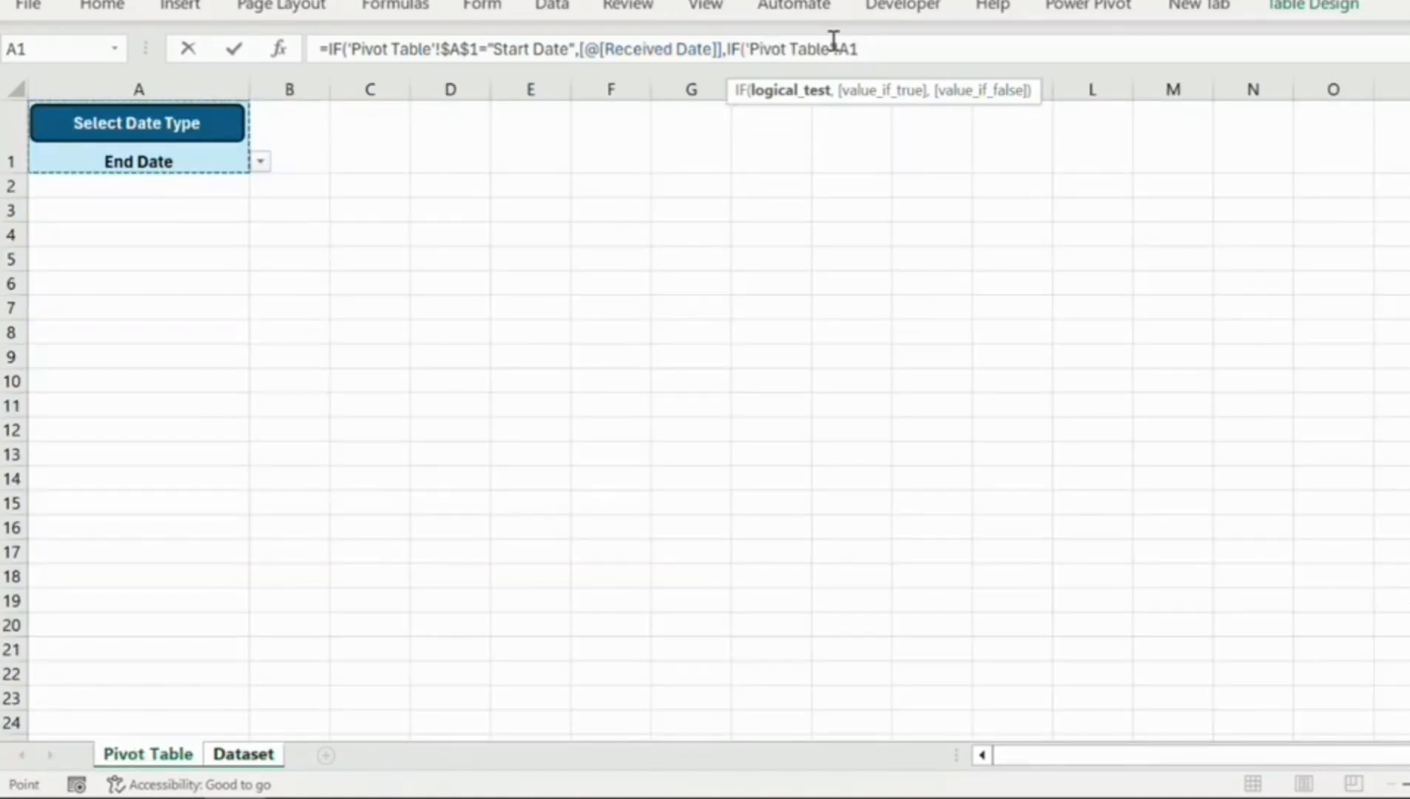
left_click(874, 49)
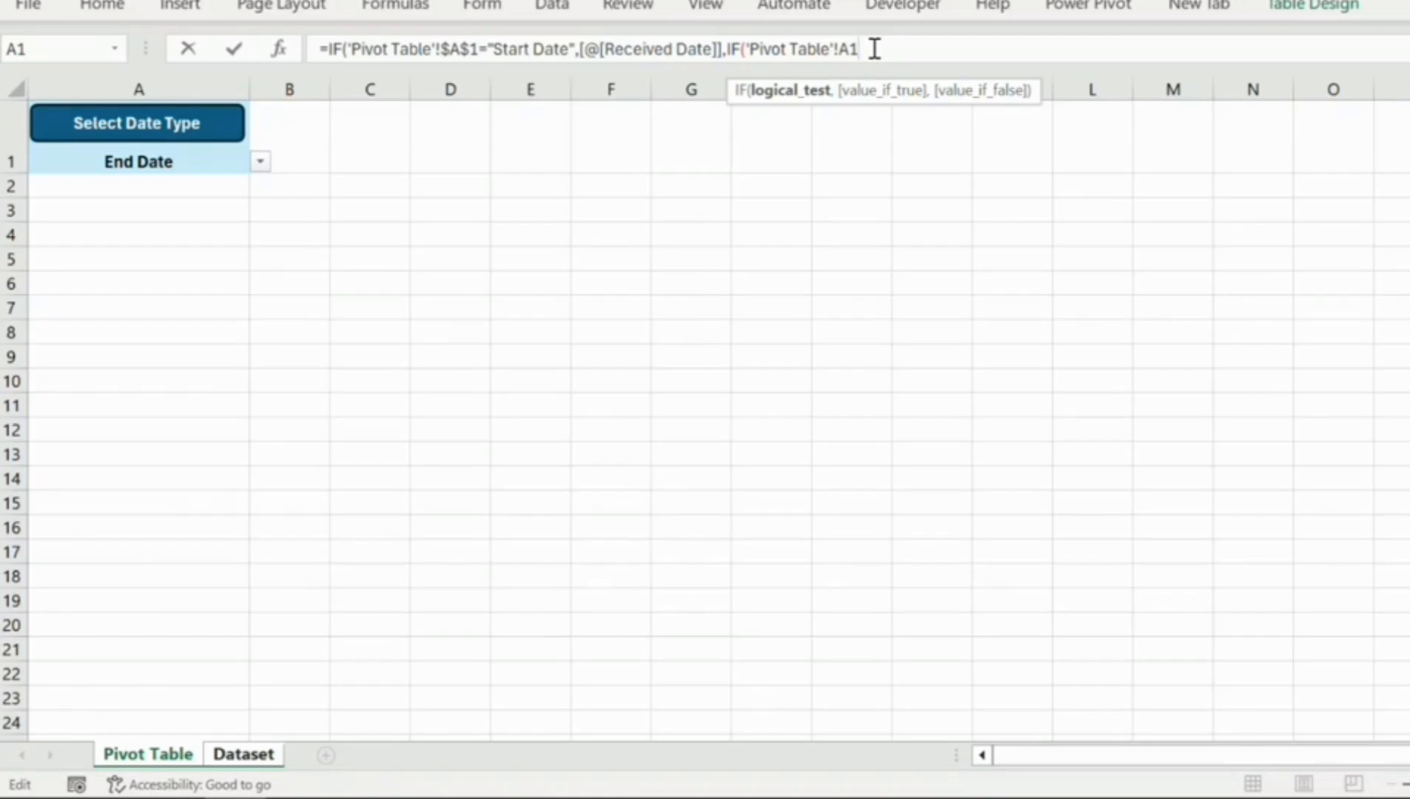
key("F4")
type("=")
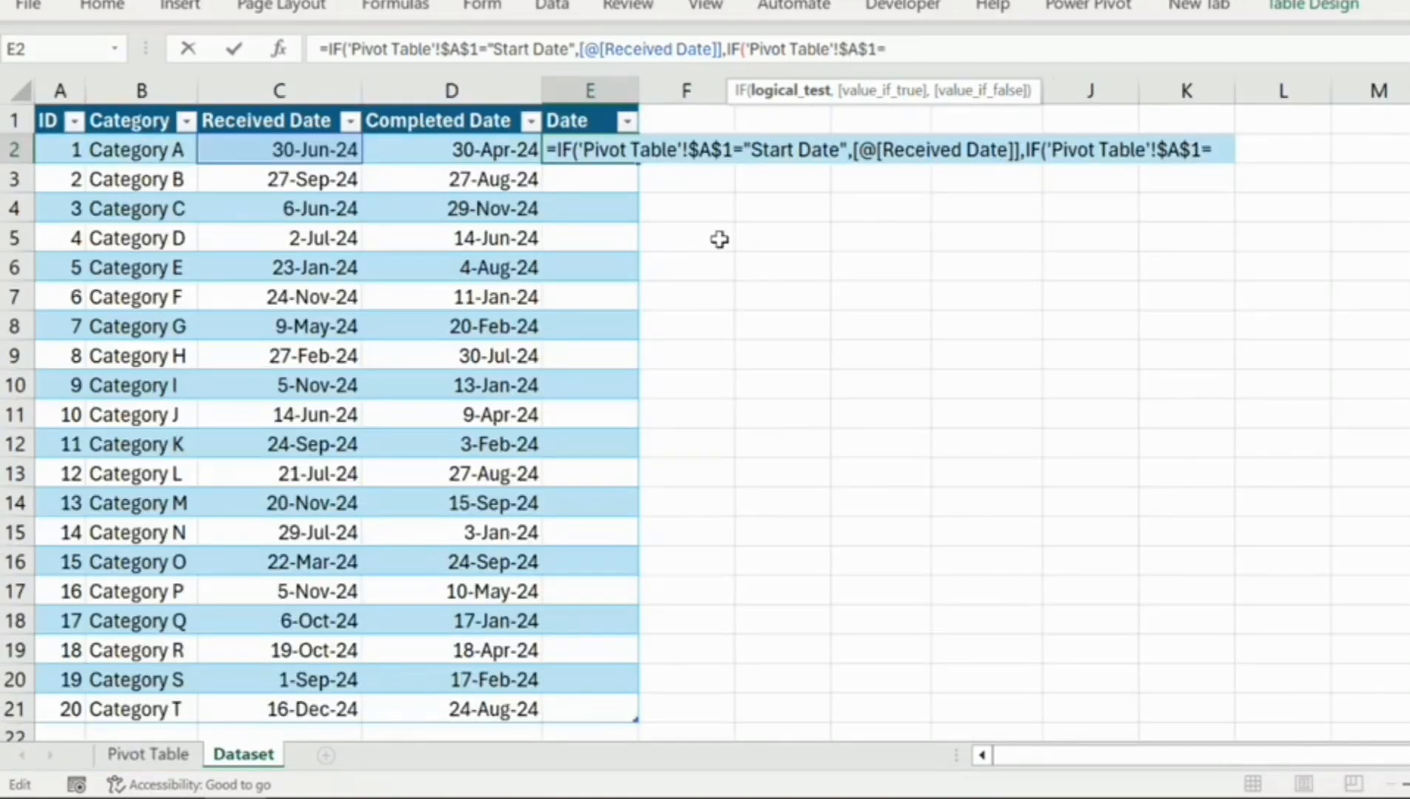
type("\"End Date")
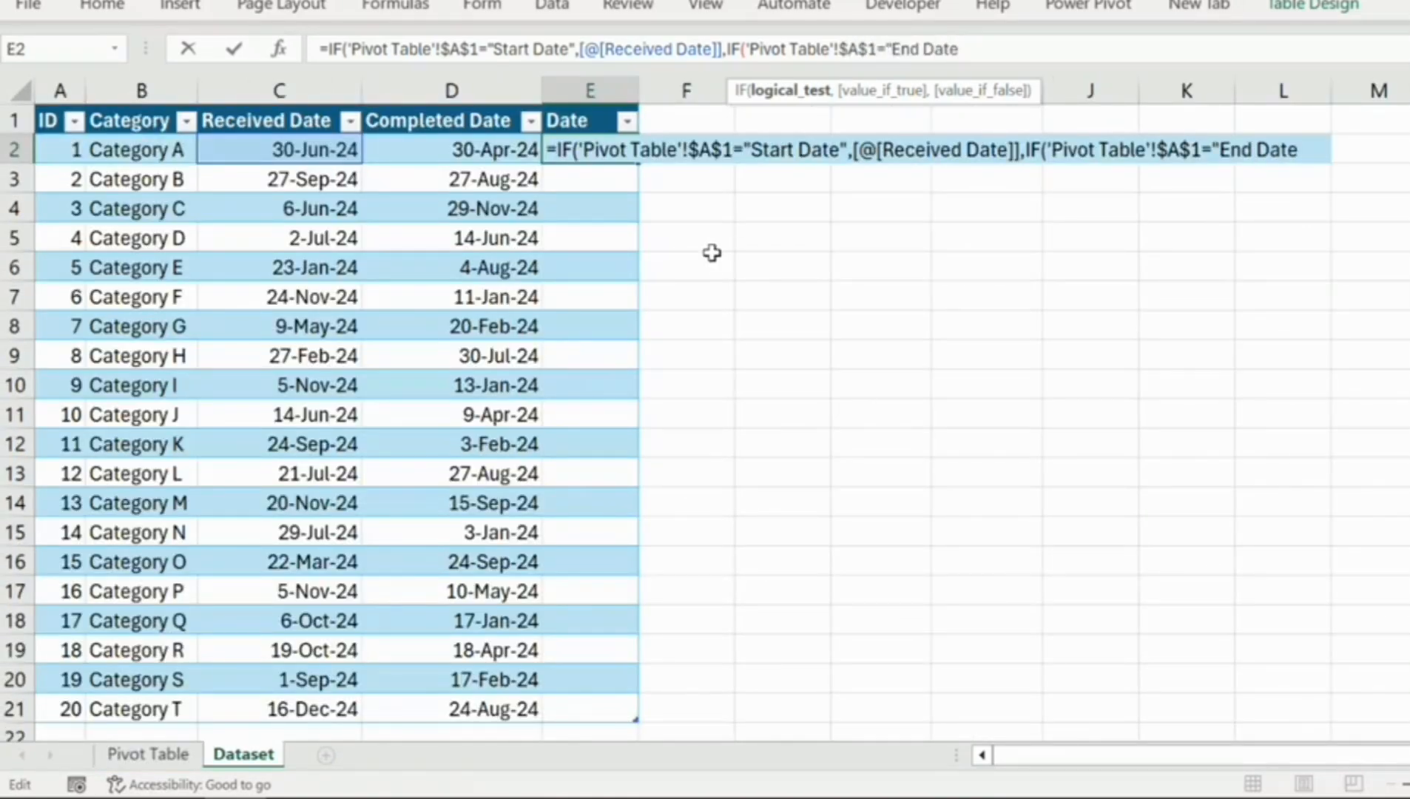
type("\",")
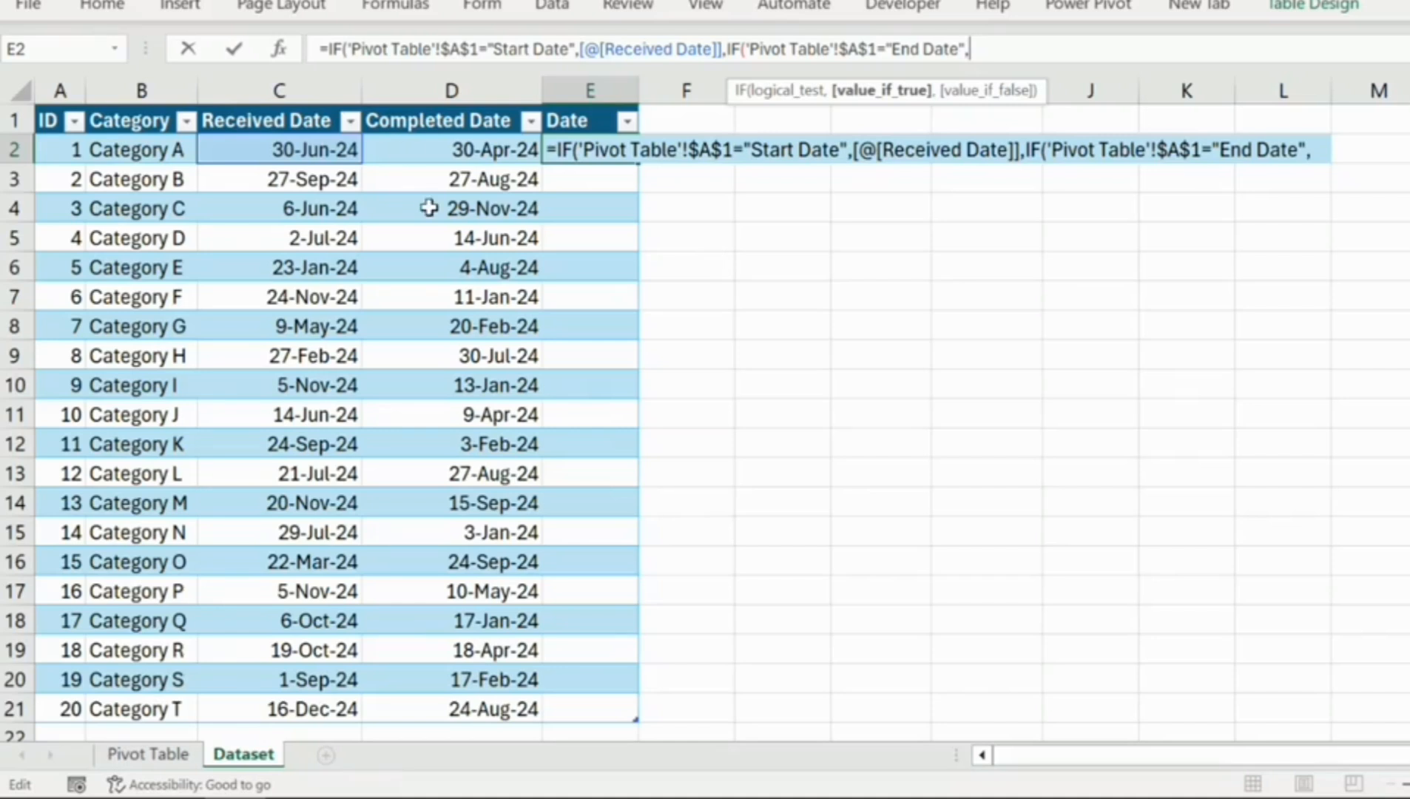
- Make the nested IF return Completed Date, otherwise an empty string "", and enter the completed formula in the Date column
left_click(409, 149)
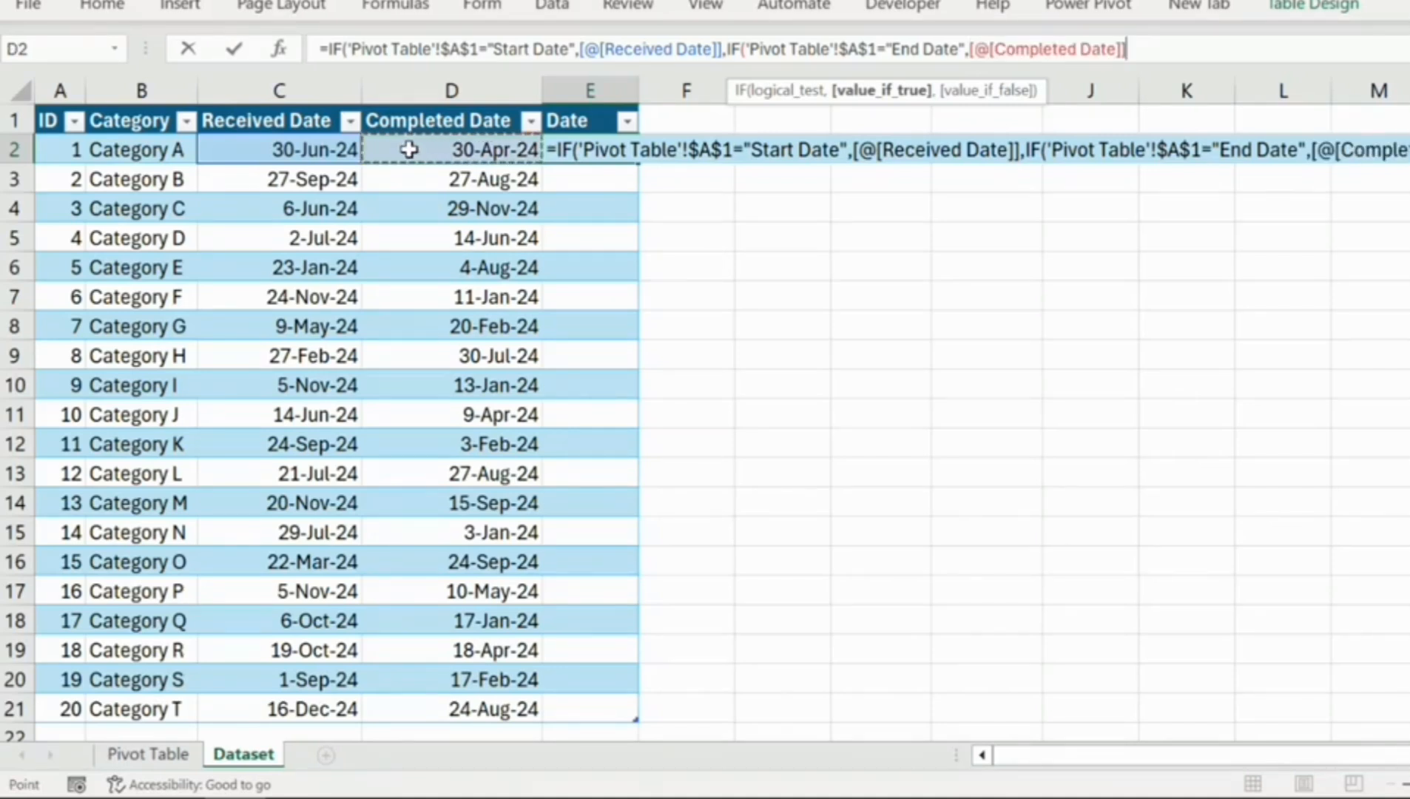
type(",")
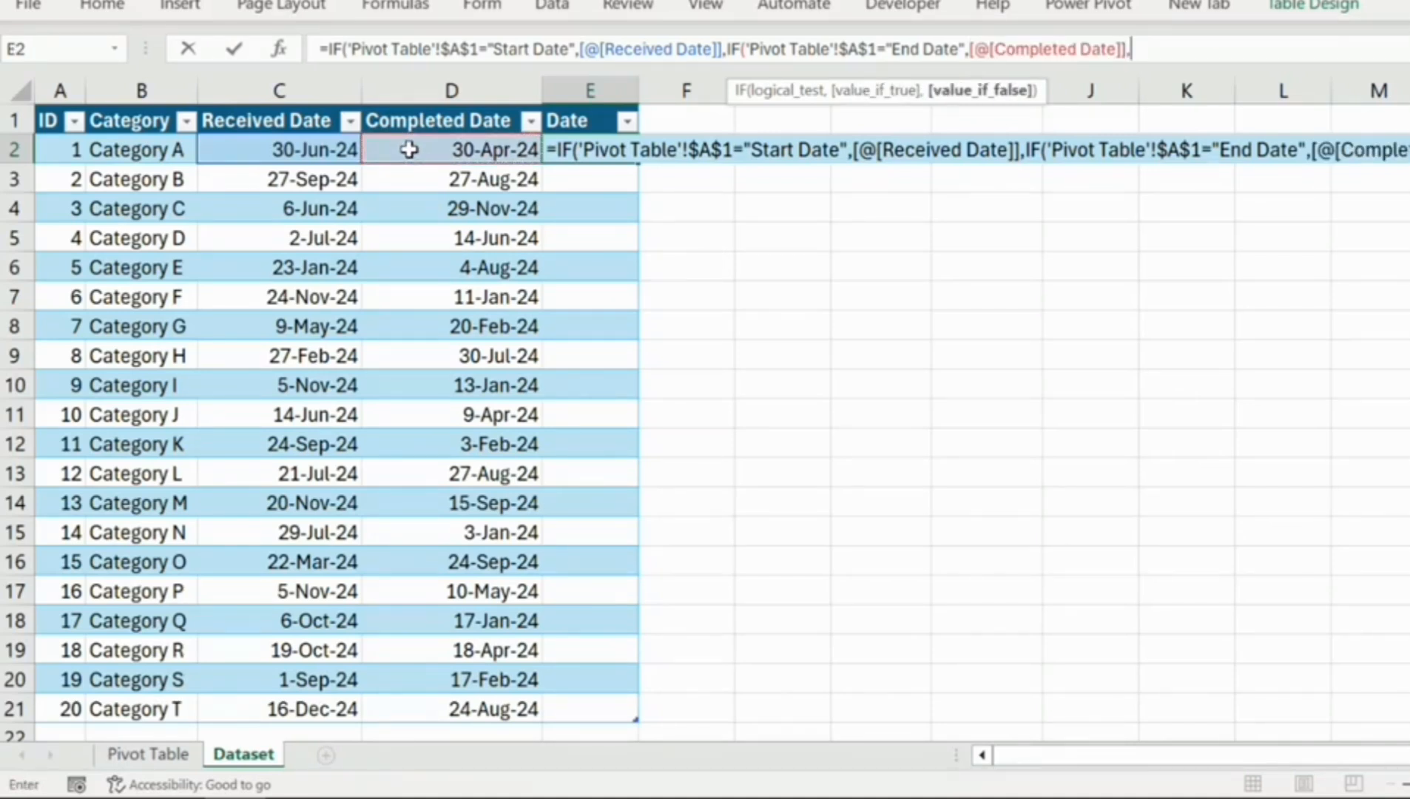
type("\"\")")
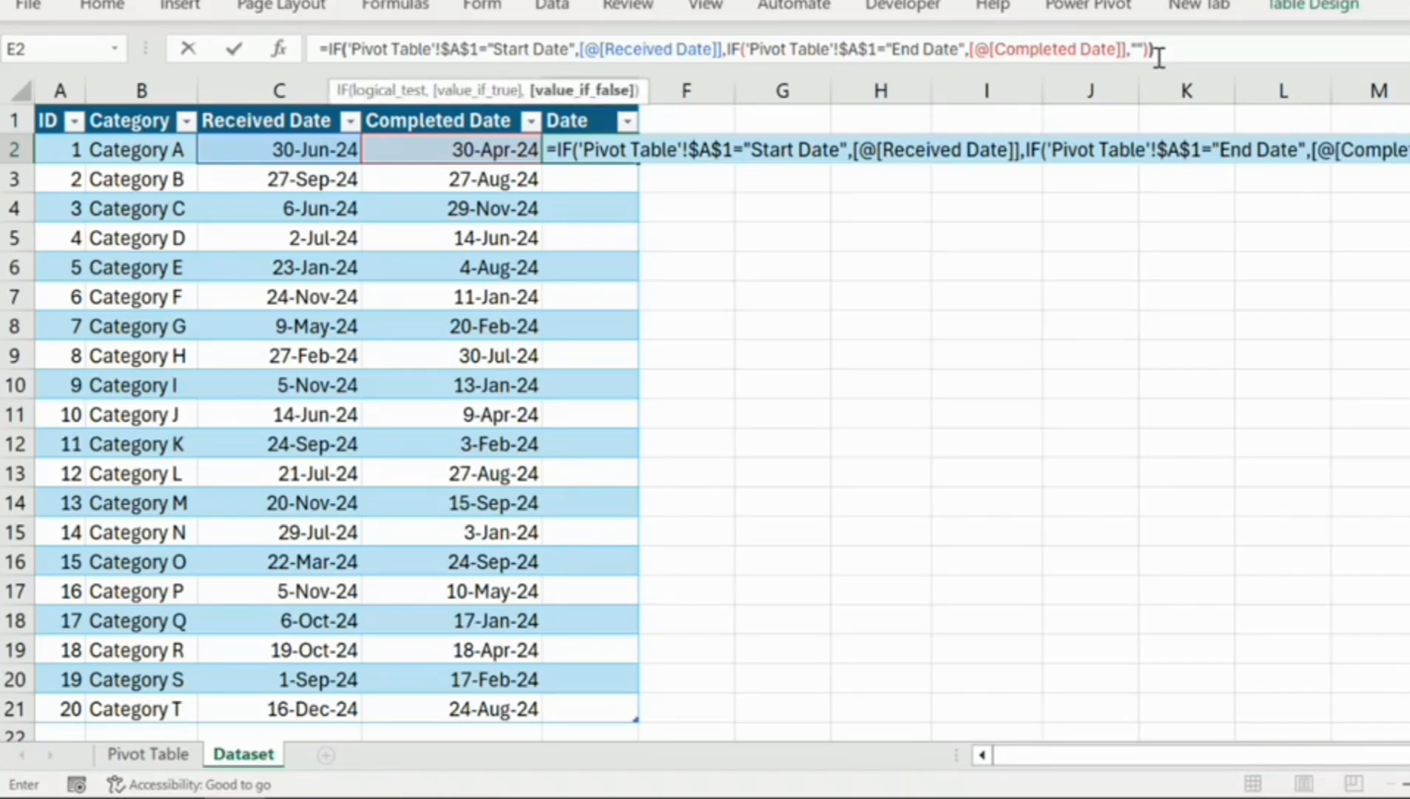
type(")")
key("Return")
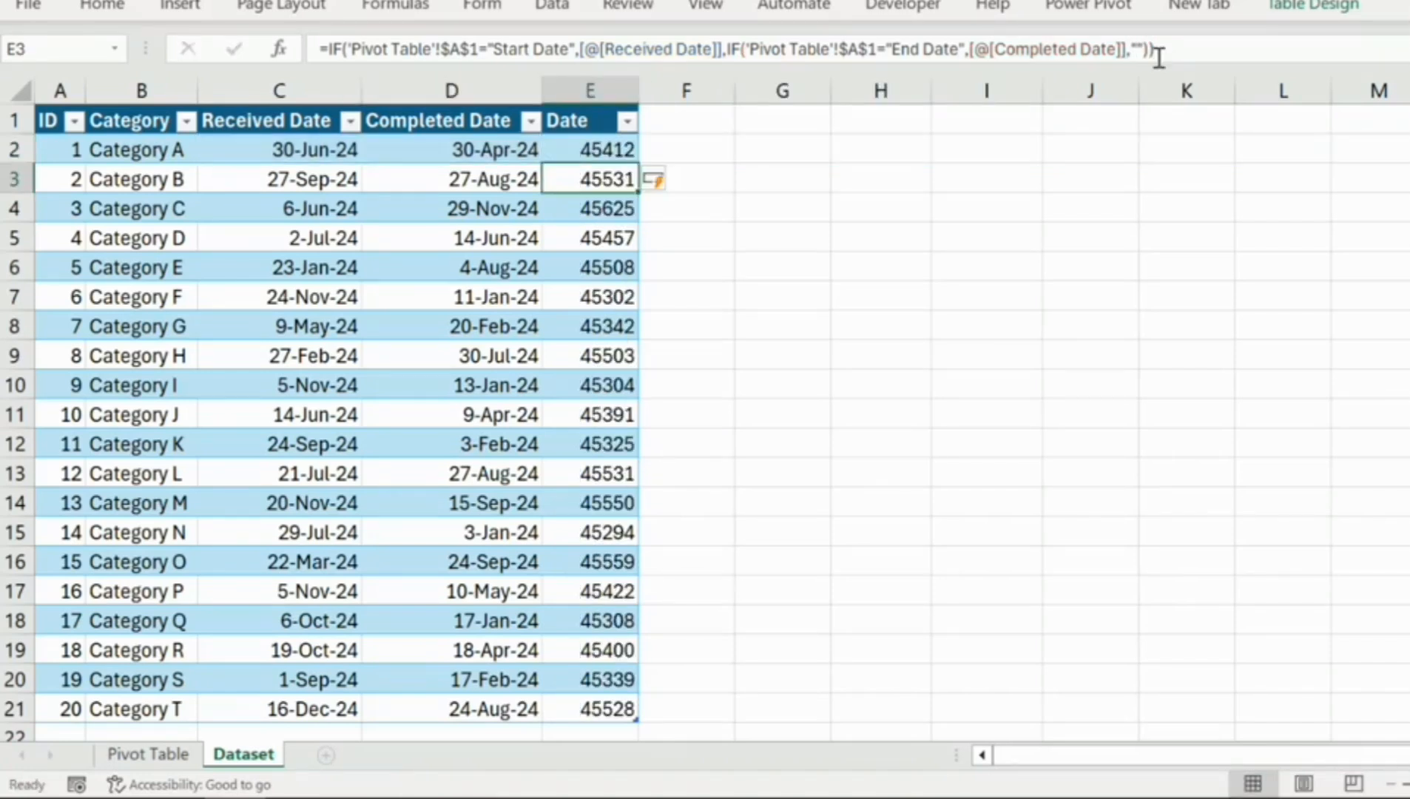
- Format the values of the table's Date column as Long Date
left_click(610, 150)
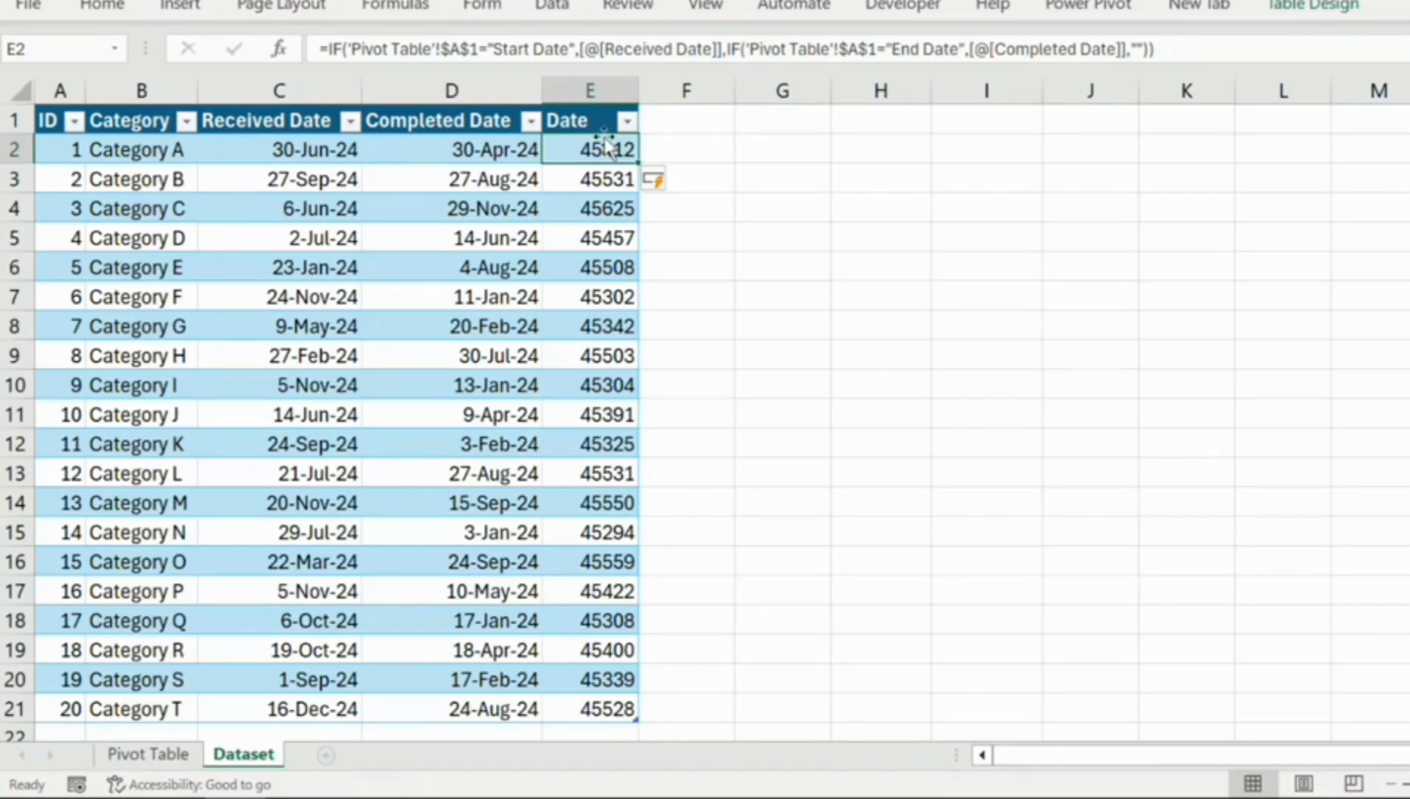
left_click(592, 109)
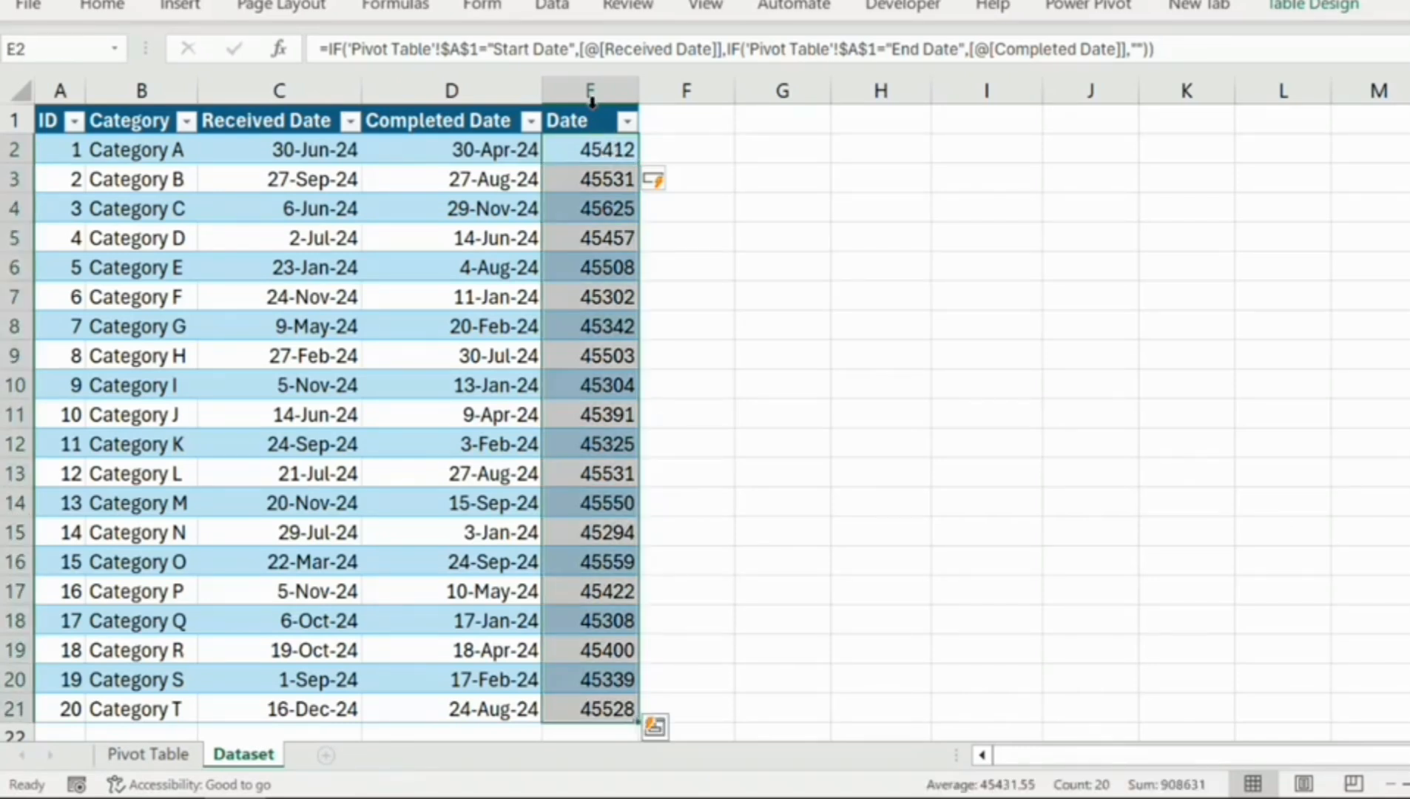
left_click(544, 7)
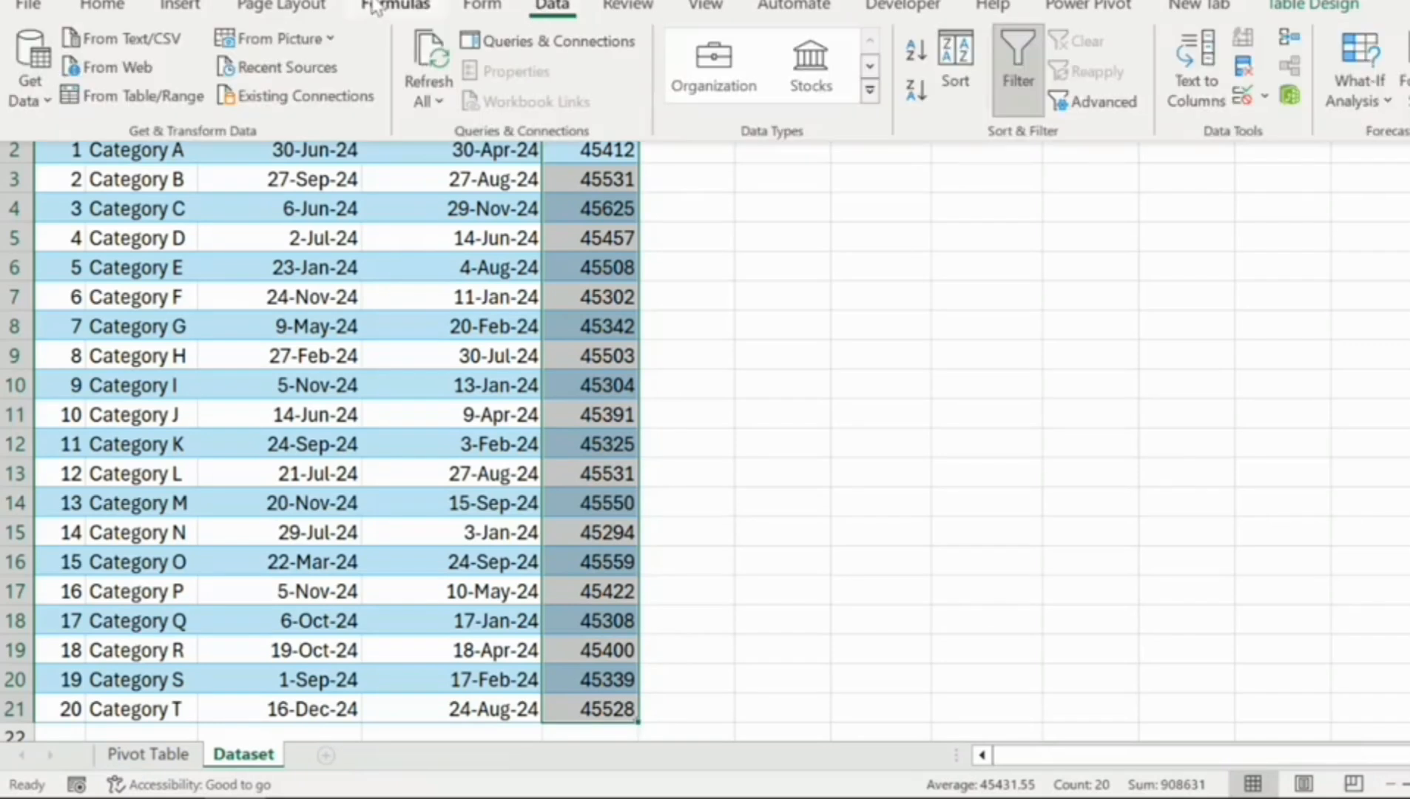
left_click(103, 7)
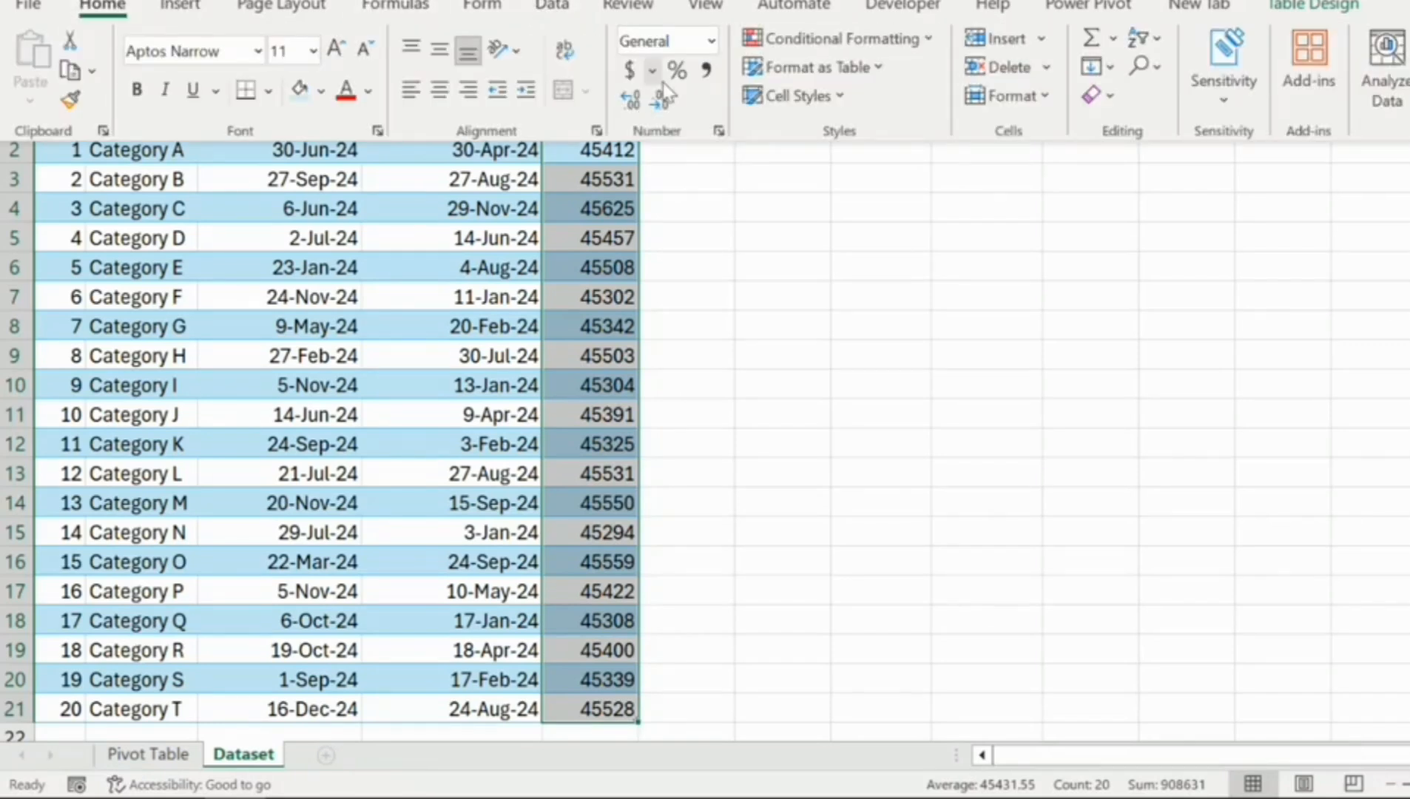
left_click(710, 41)
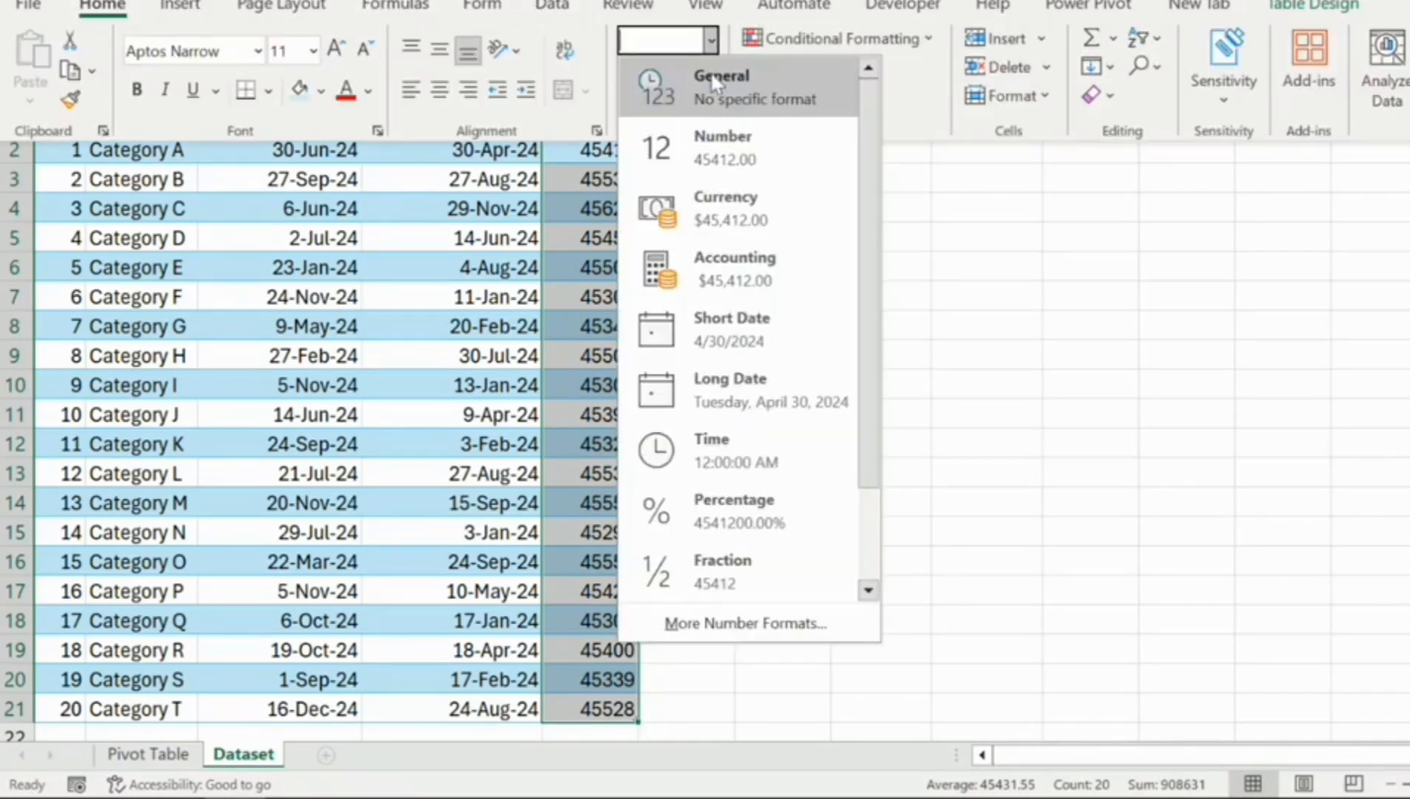
left_click(736, 403)
left_click(775, 267)
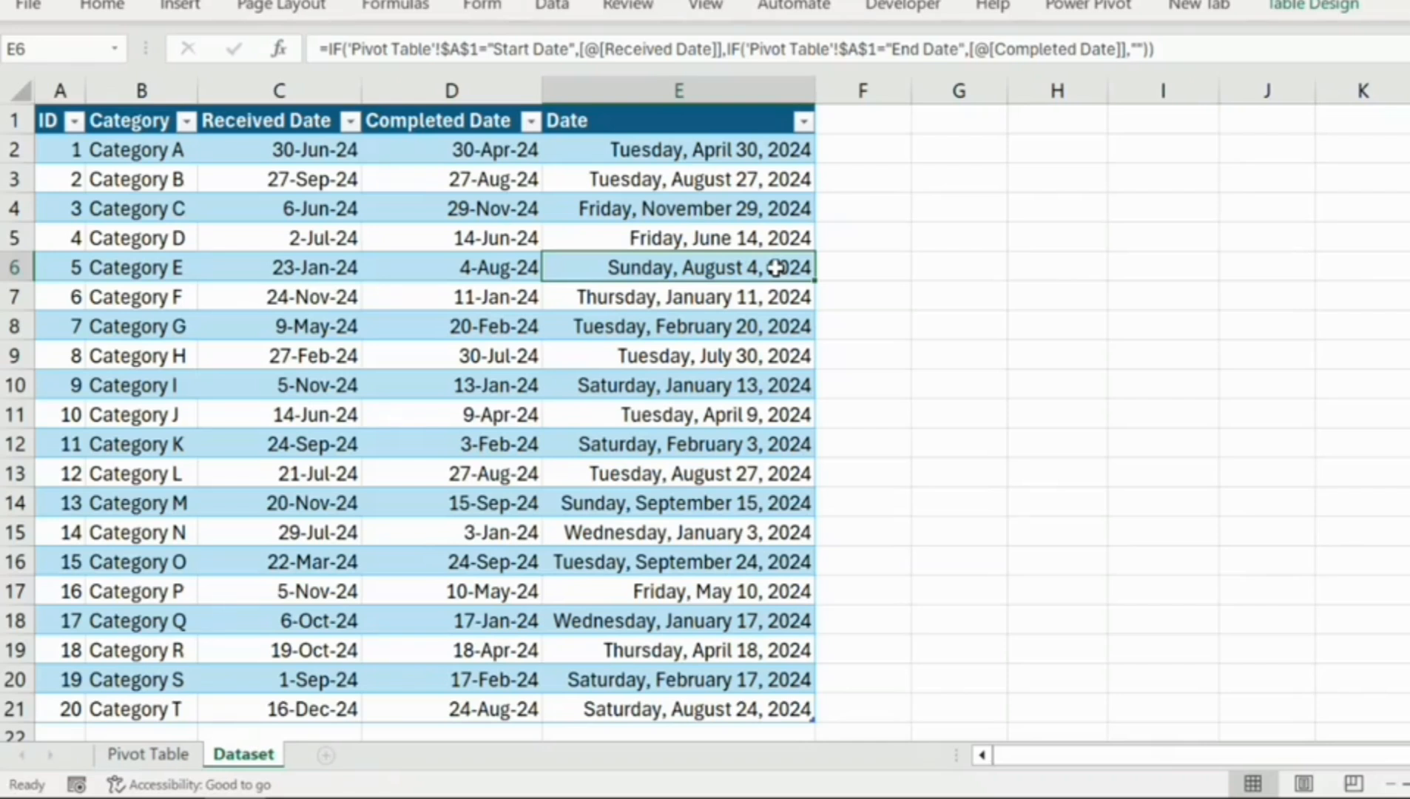
- Apply the custom number format dd-mmm-yyyy to the values of the table's Date column
left_click(750, 104)
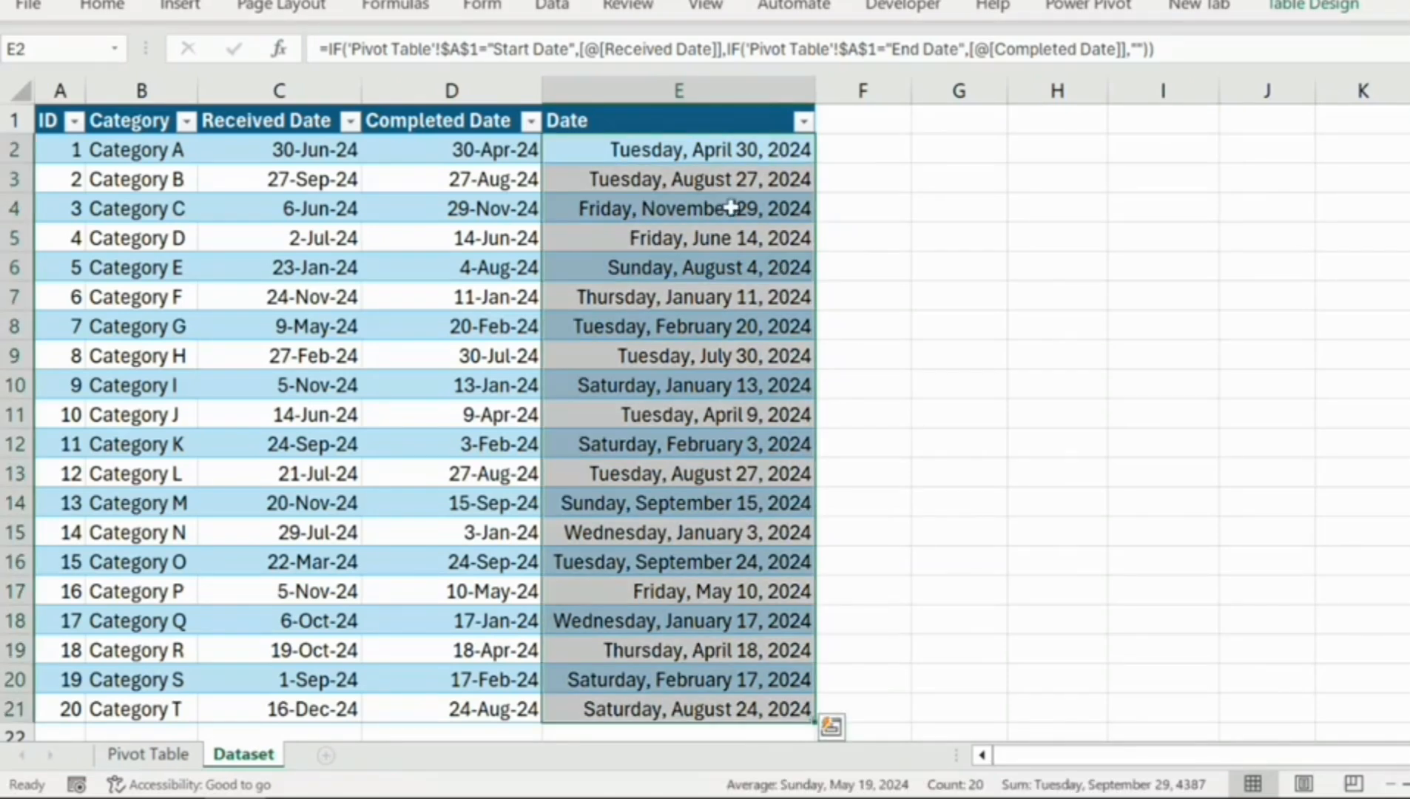
right_click(750, 104)
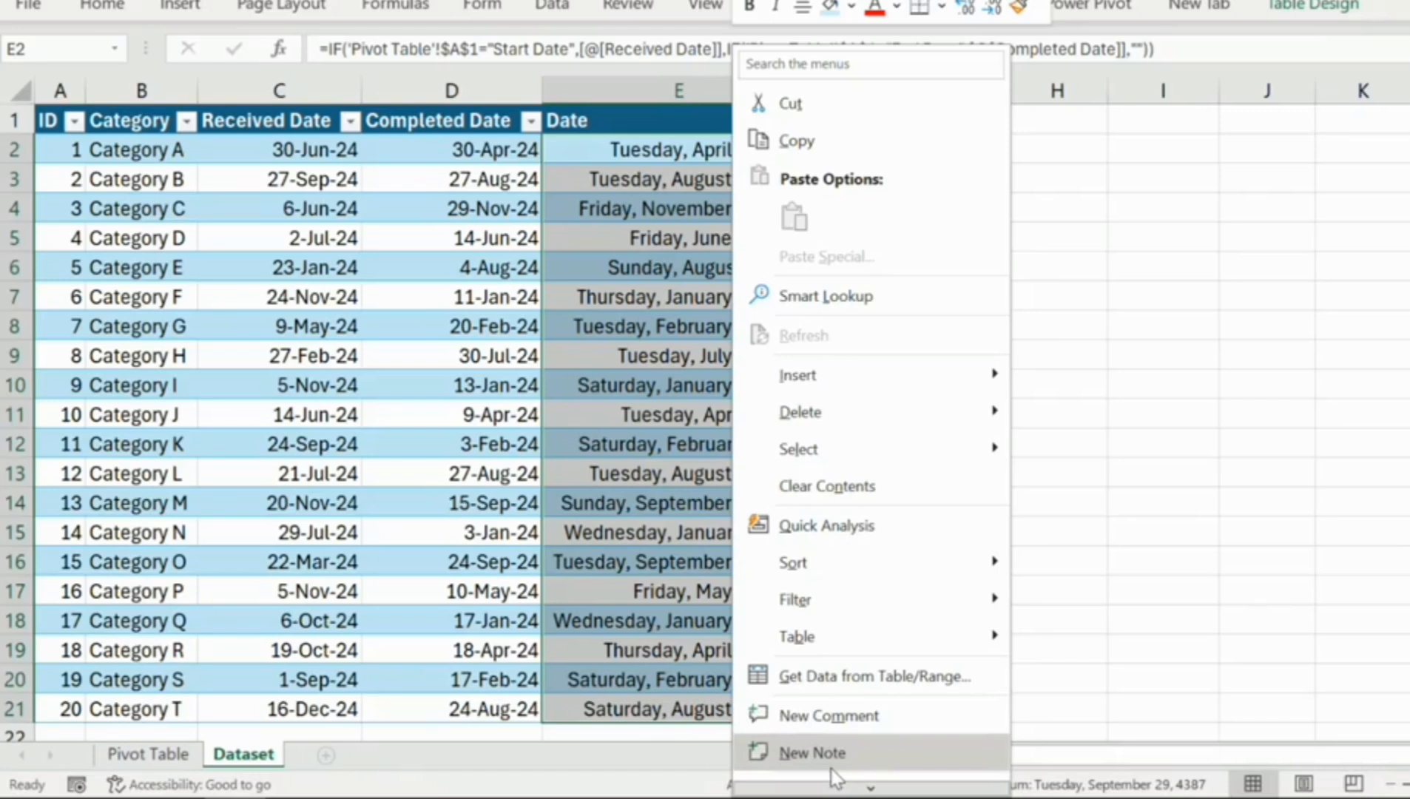
mouse_move(861, 570)
scroll(862, 574, "down", 3)
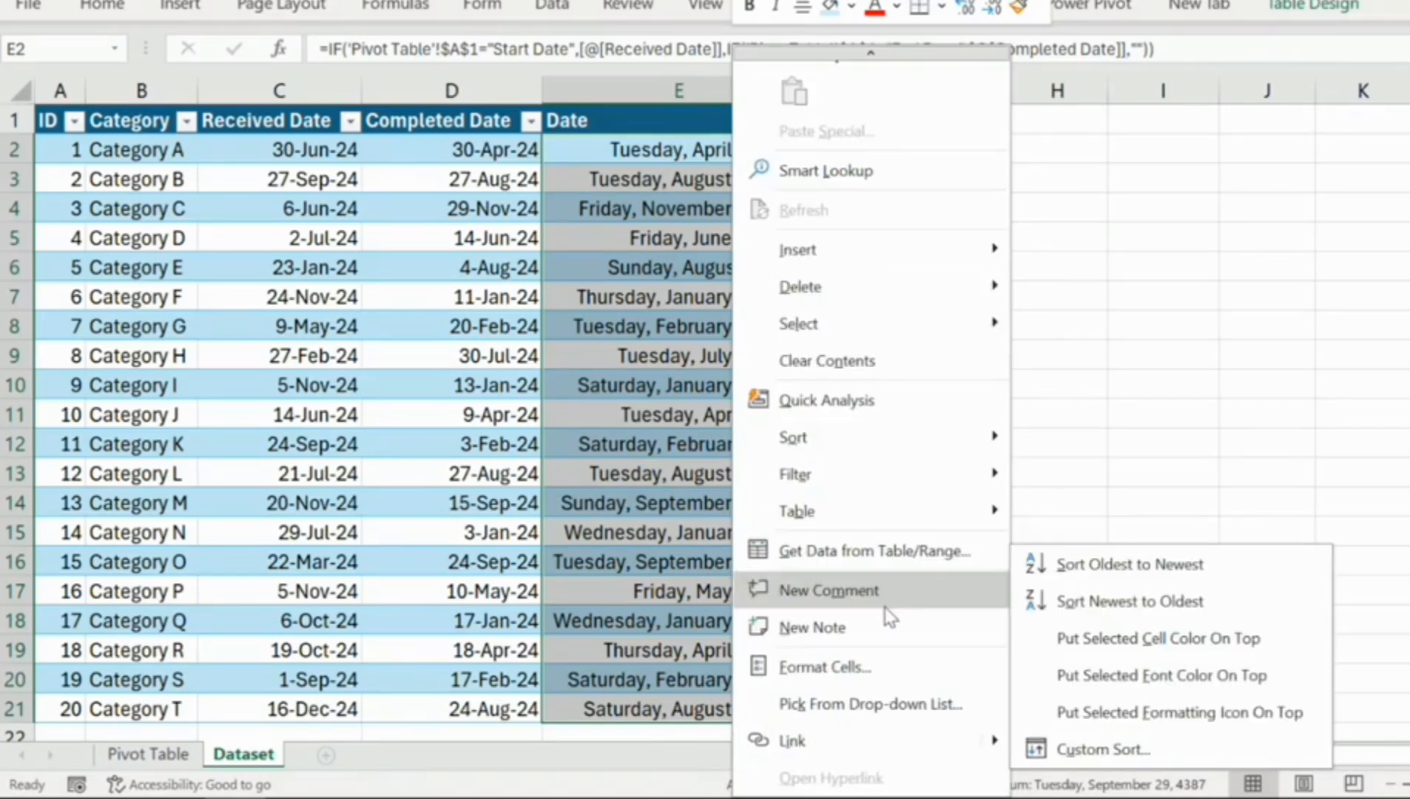
left_click(848, 659)
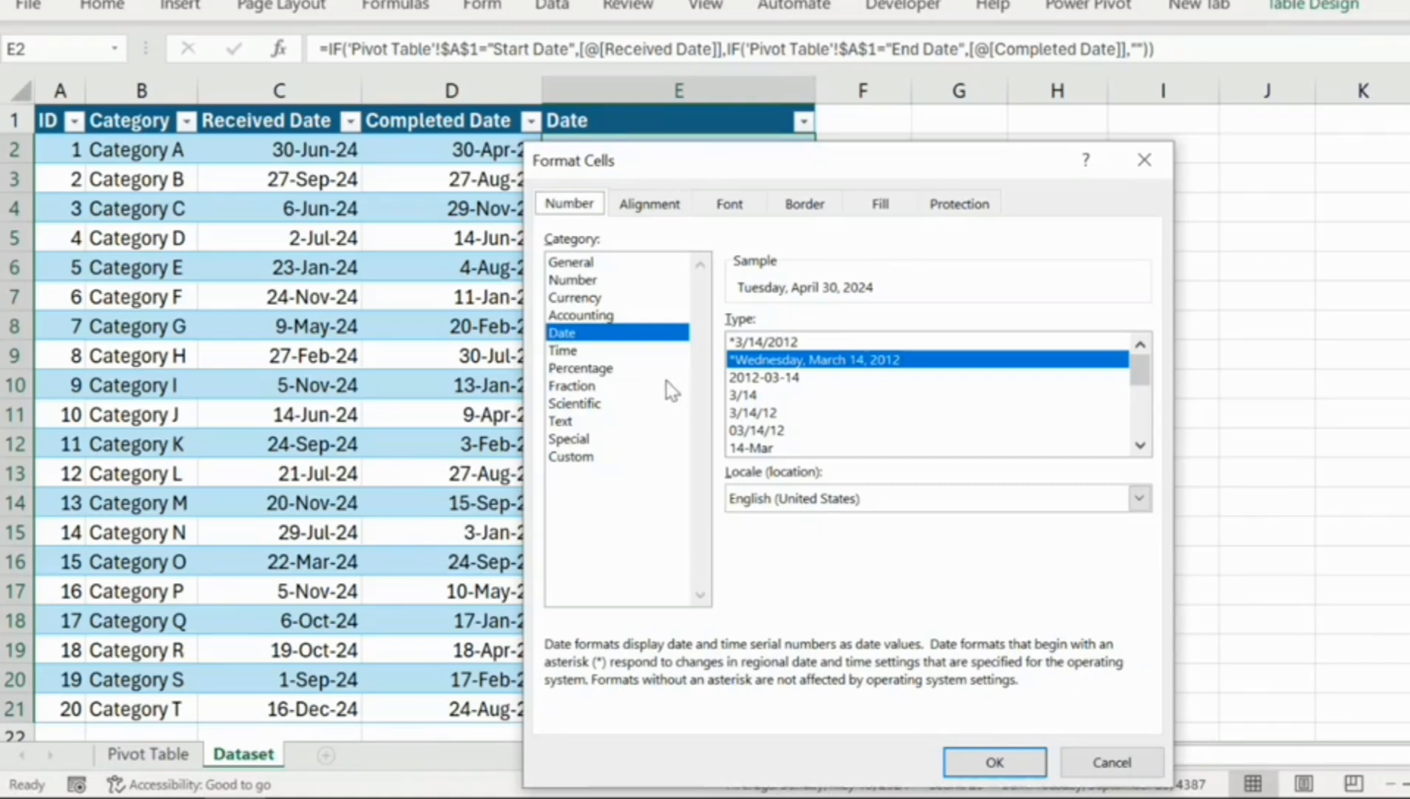
left_click(601, 457)
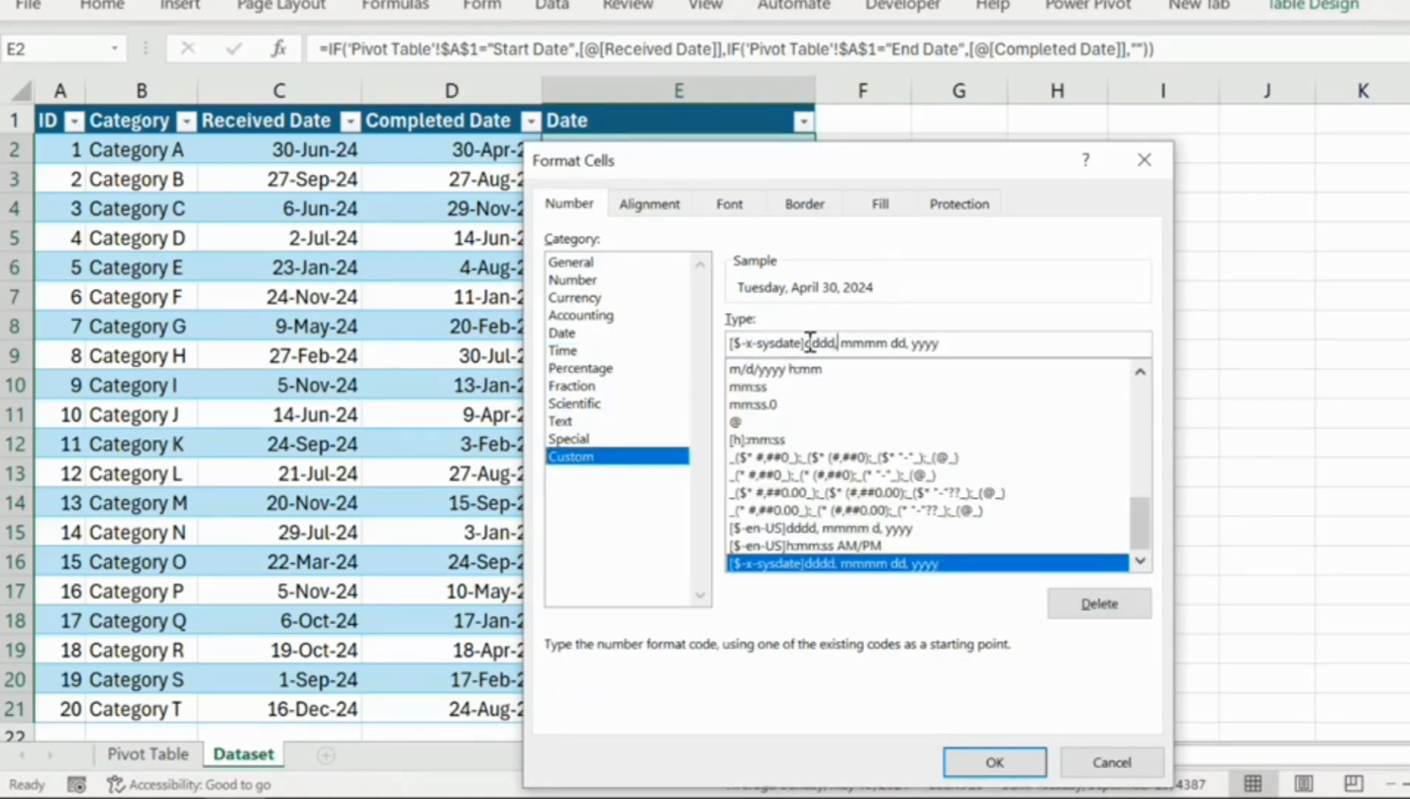
key("ctrl+a")
type("dd-mmmm")
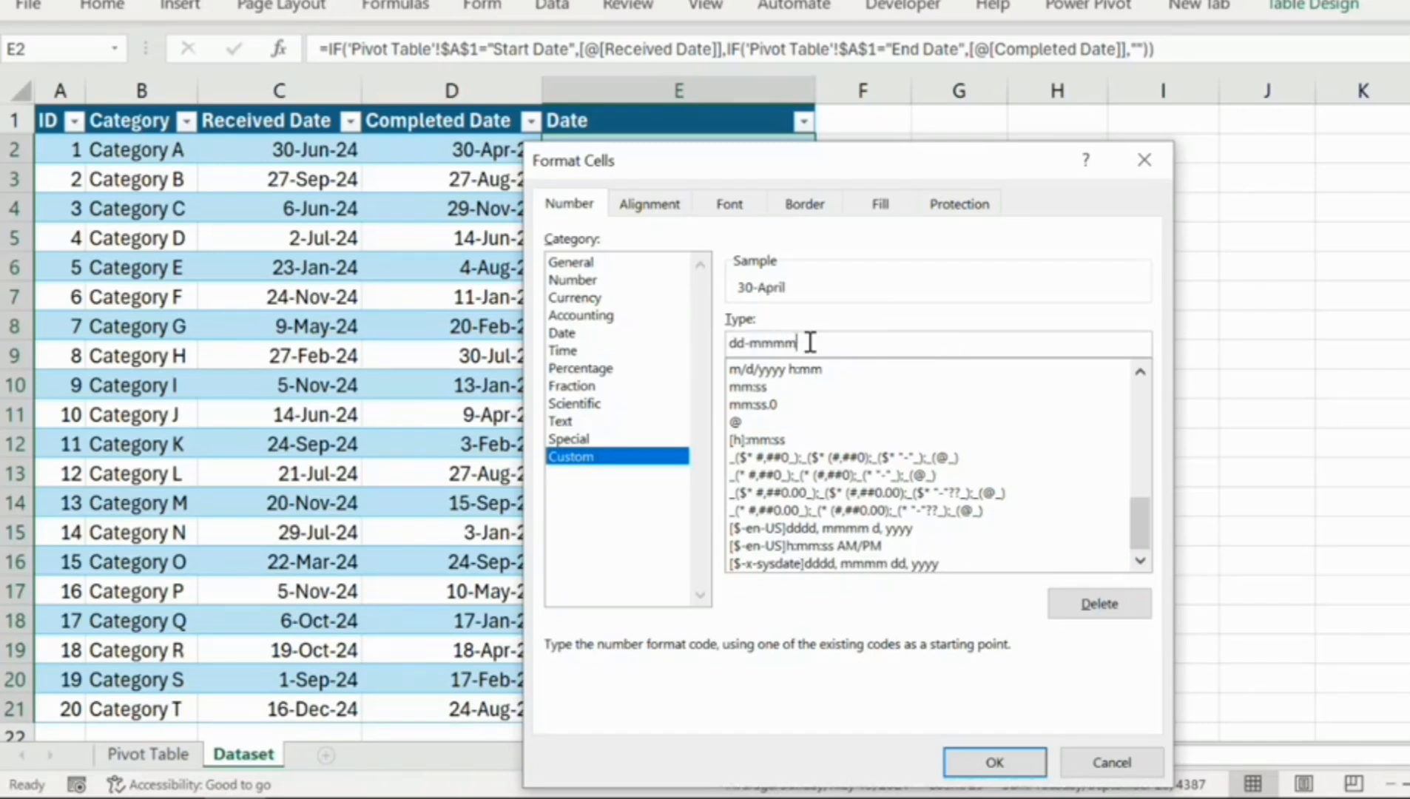
key("BackSpace")
type("-yyyy")
left_click(994, 755)
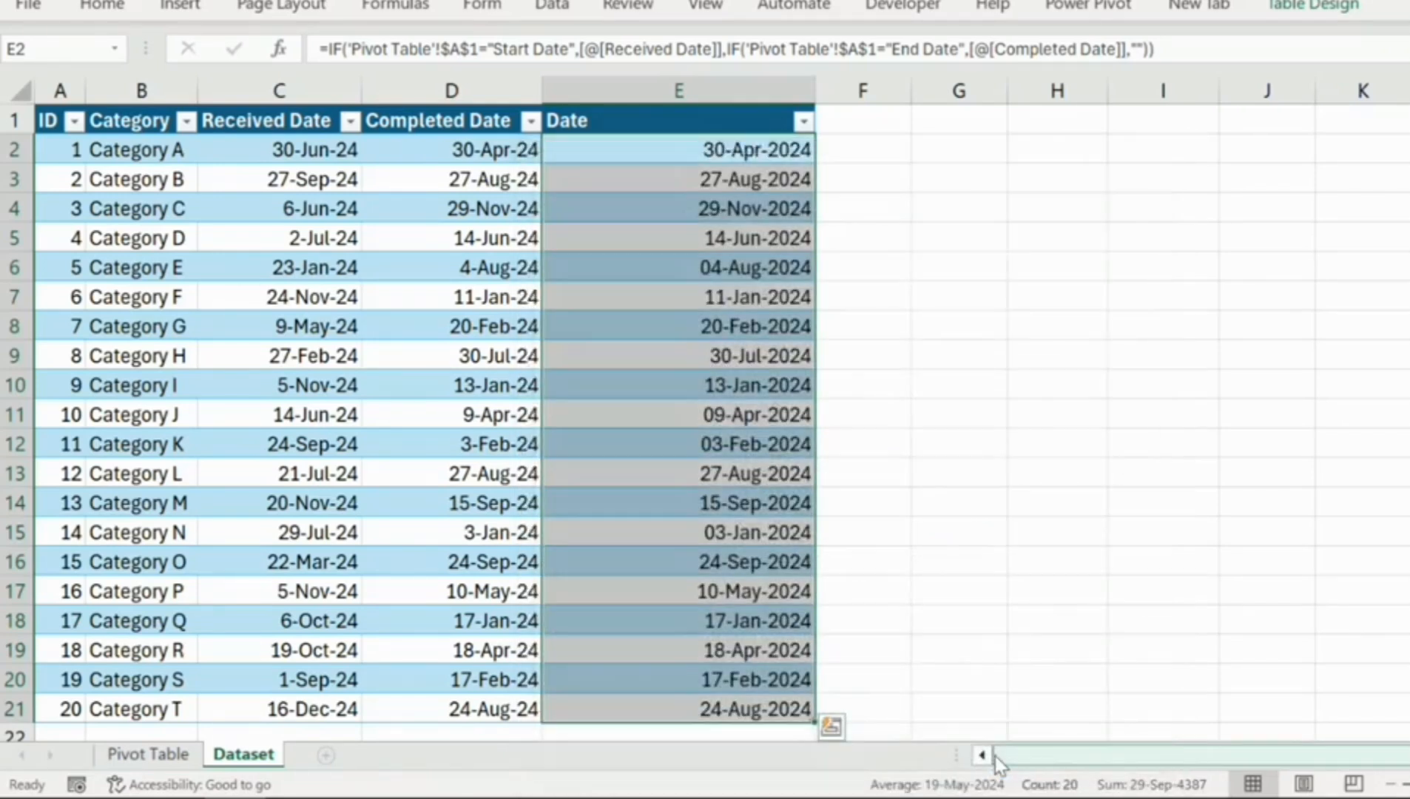
- Narrow column E to roughly half its width so it fits the dates closely
left_click(662, 242)
left_click_drag(818, 92, 669, 92)
left_click(418, 265)
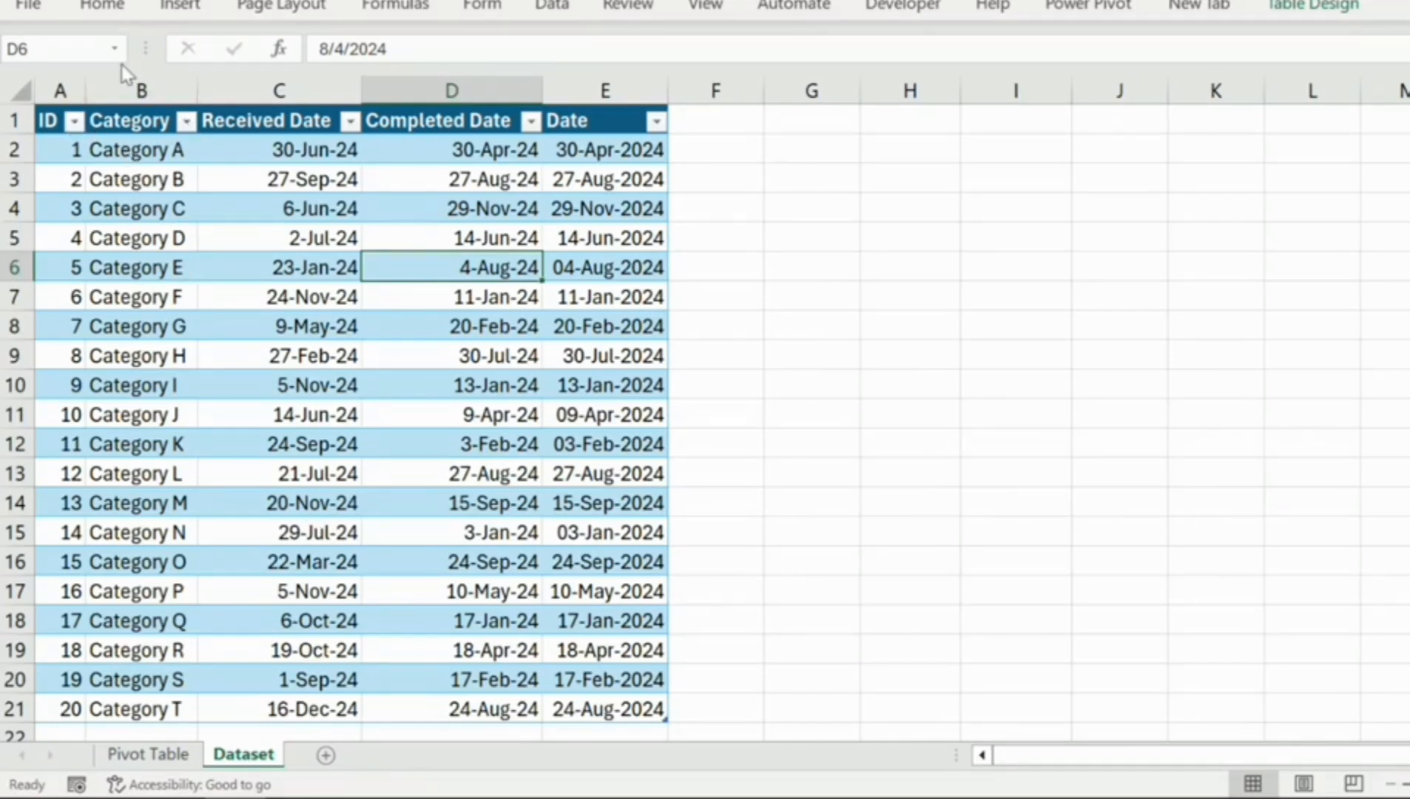
- Insert a PivotTable from Table1 into the existing Pivot Table sheet, located at cell B3
left_click(182, 6)
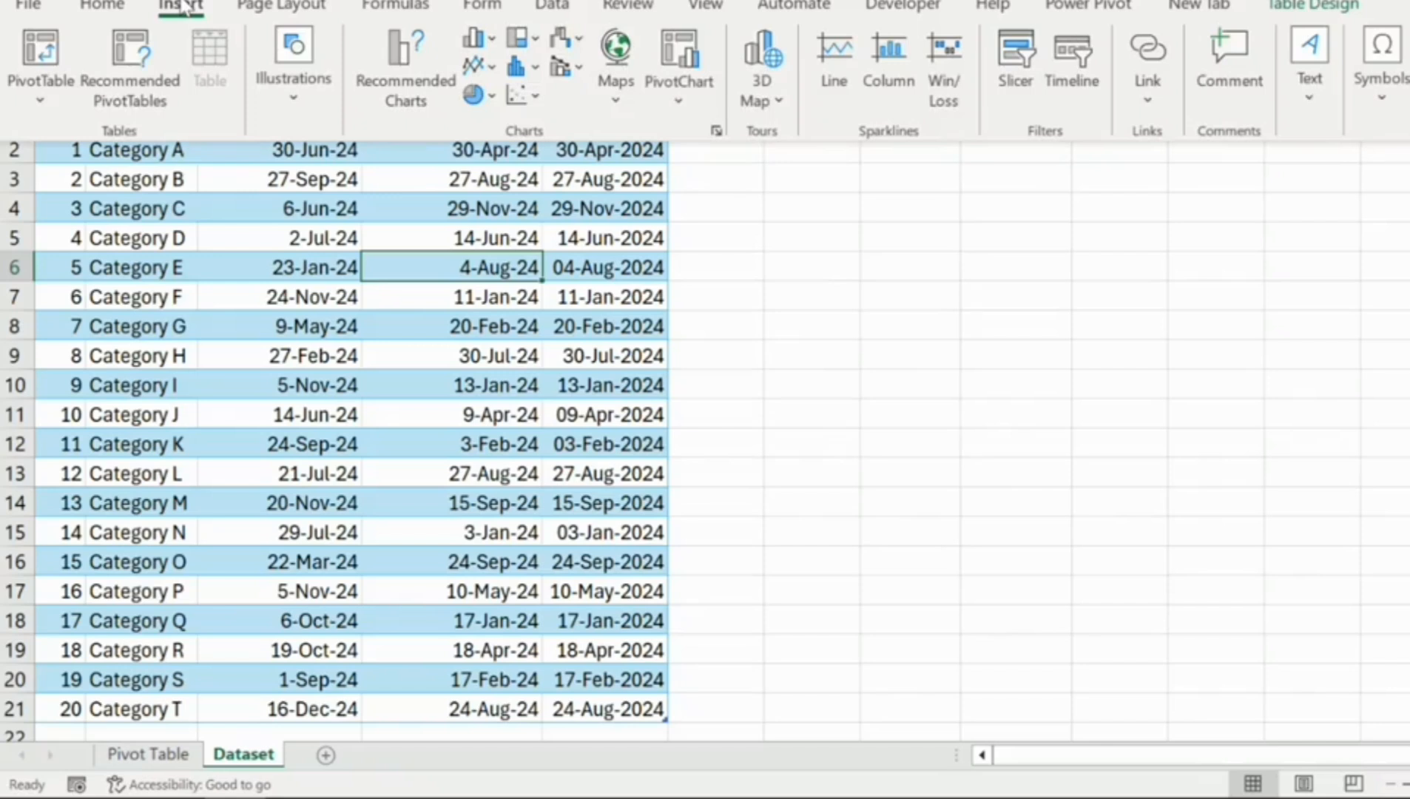
left_click(46, 52)
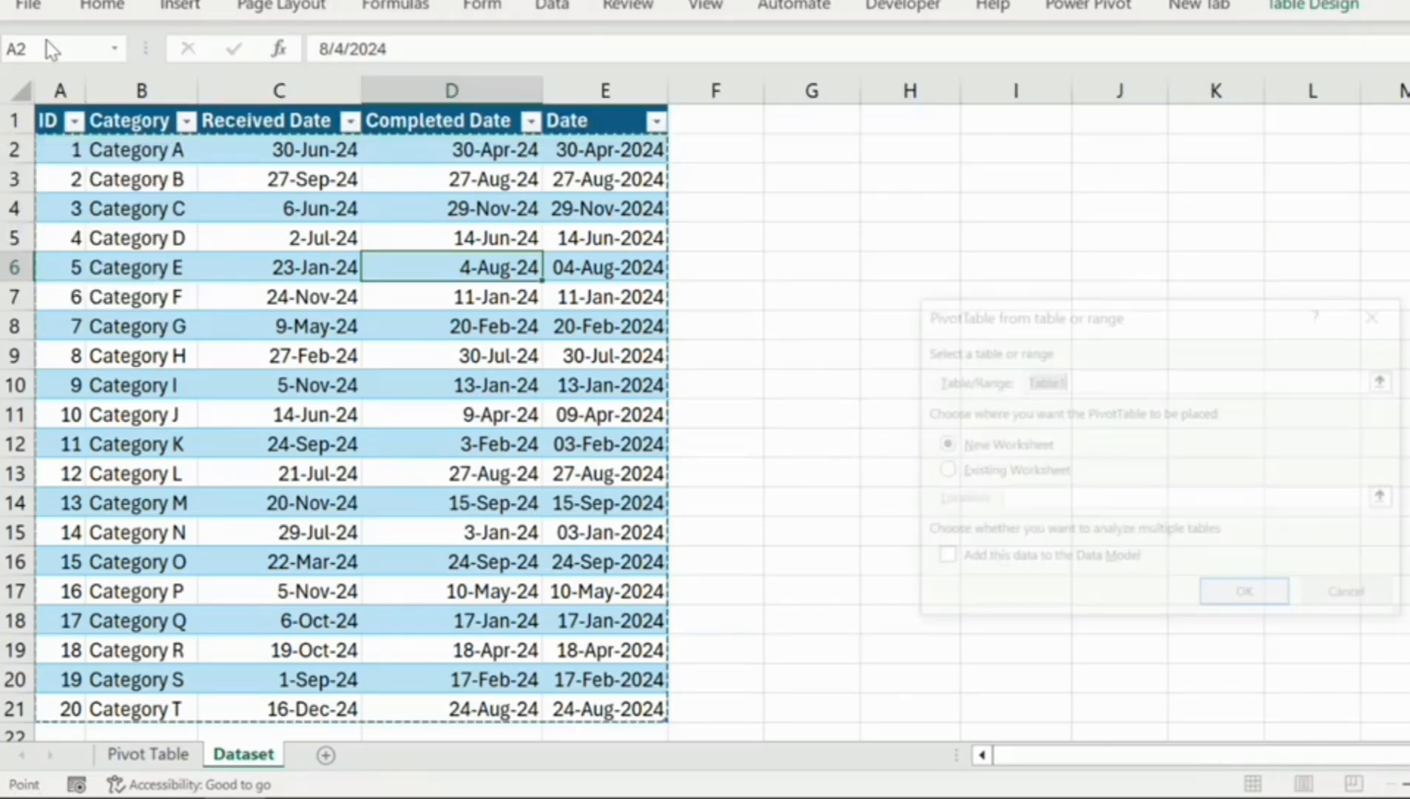
left_click(940, 471)
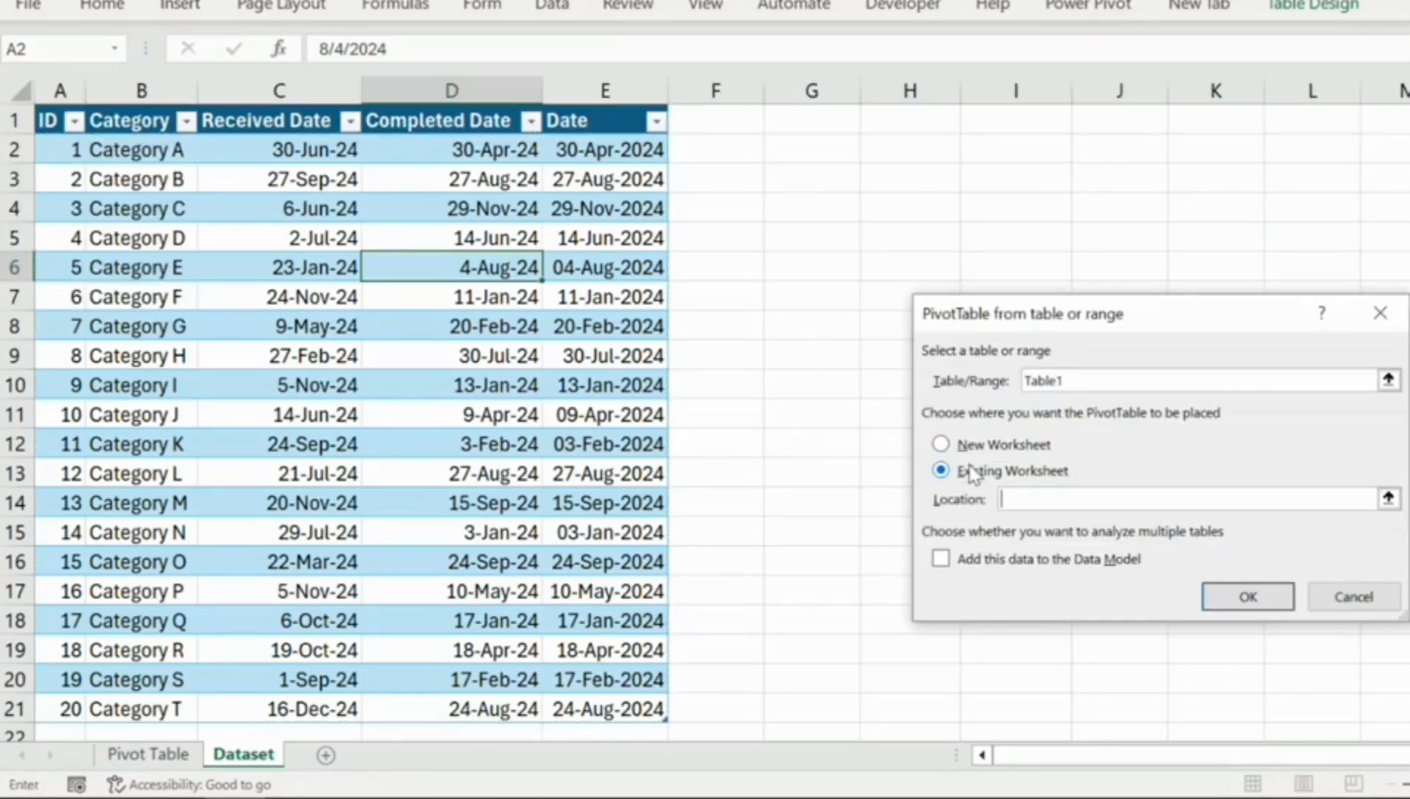
left_click(183, 762)
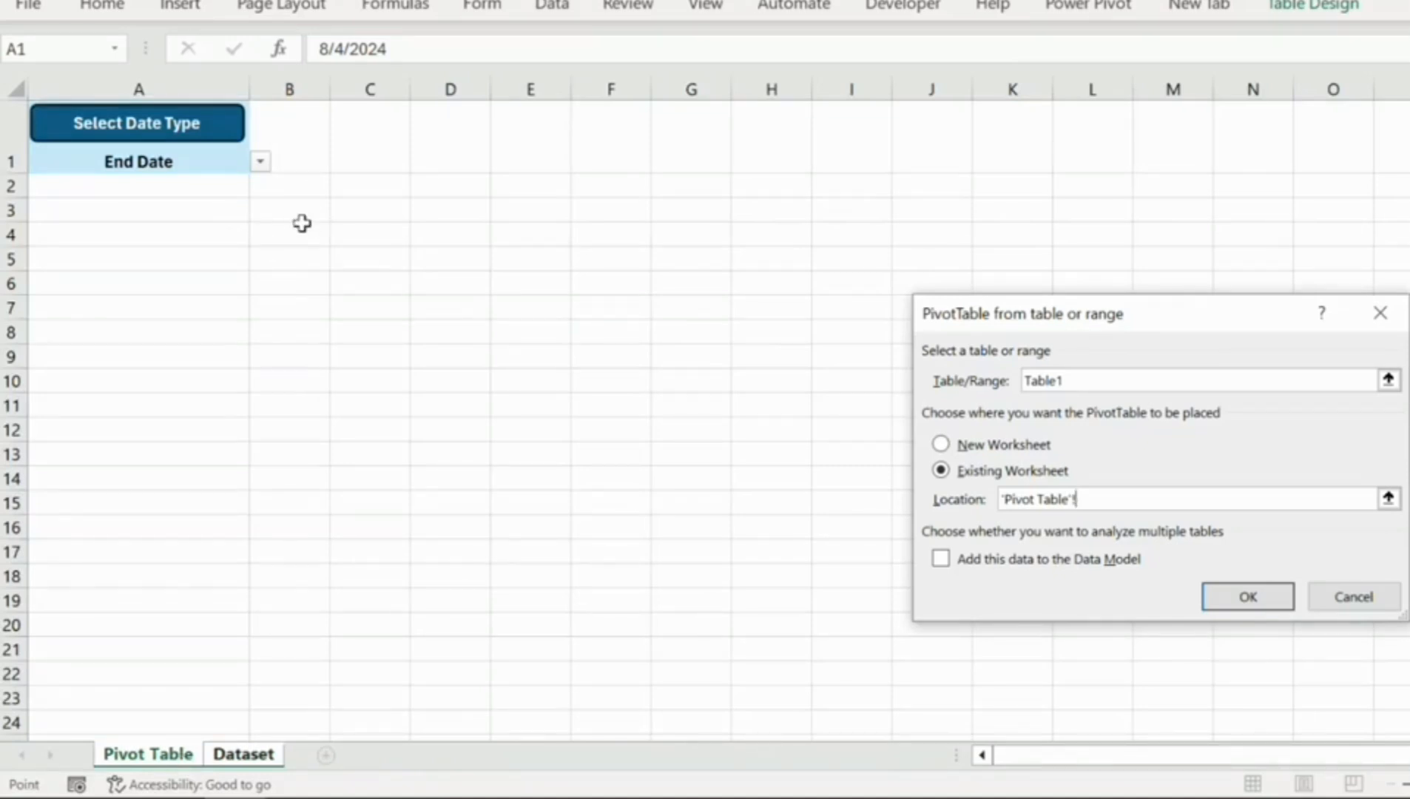
left_click(299, 213)
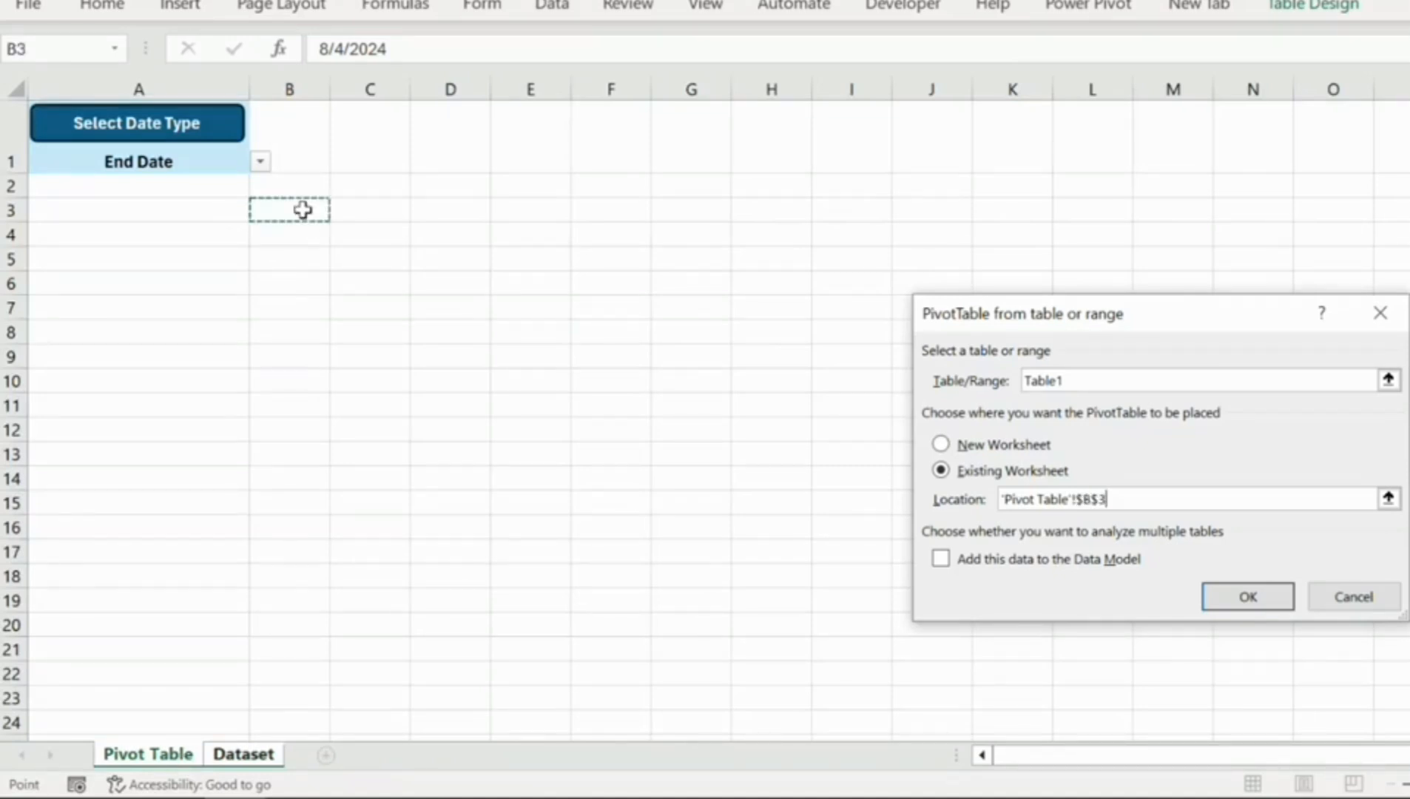
left_click(1248, 597)
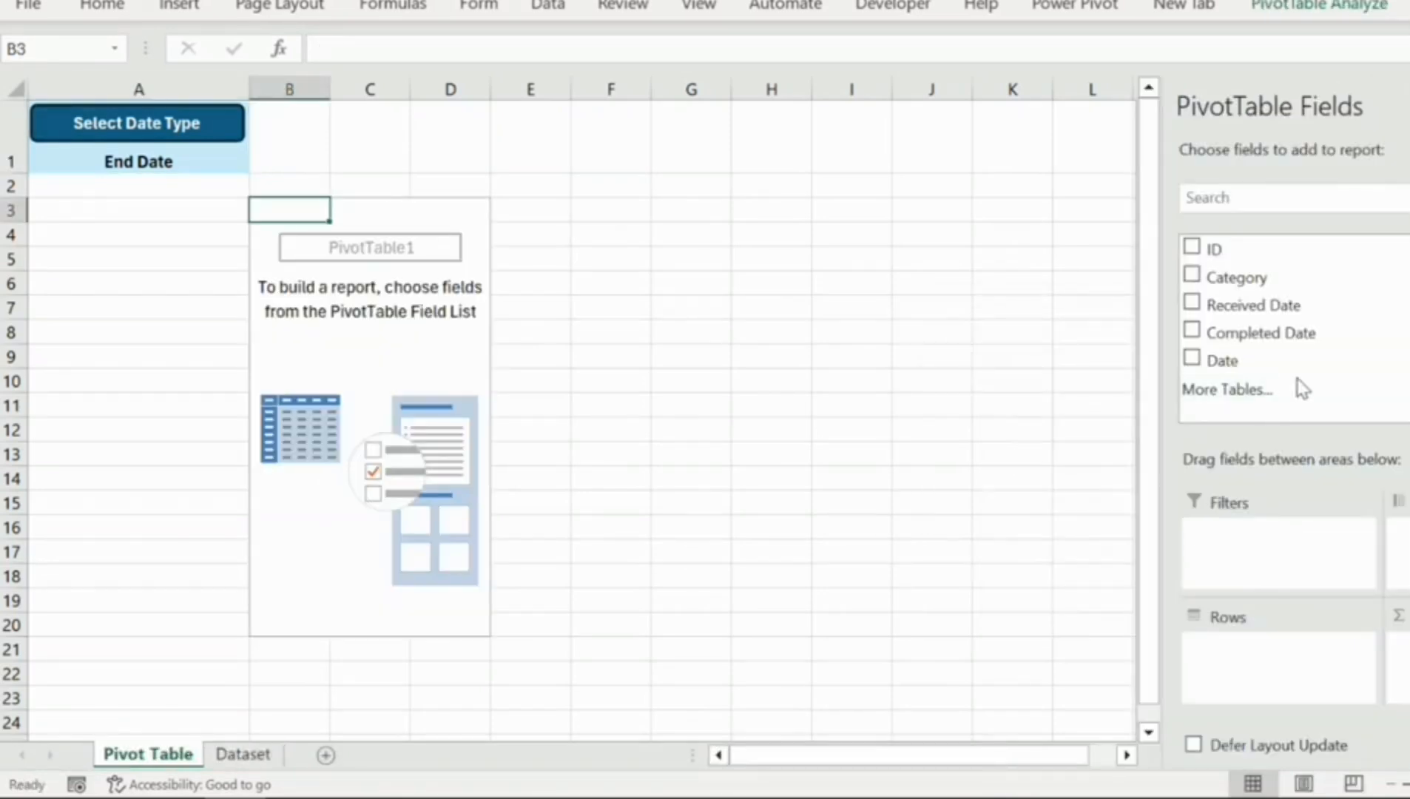
- Add the Category field to the PivotTable's row labels and the Date field to its column labels
right_click(1241, 277)
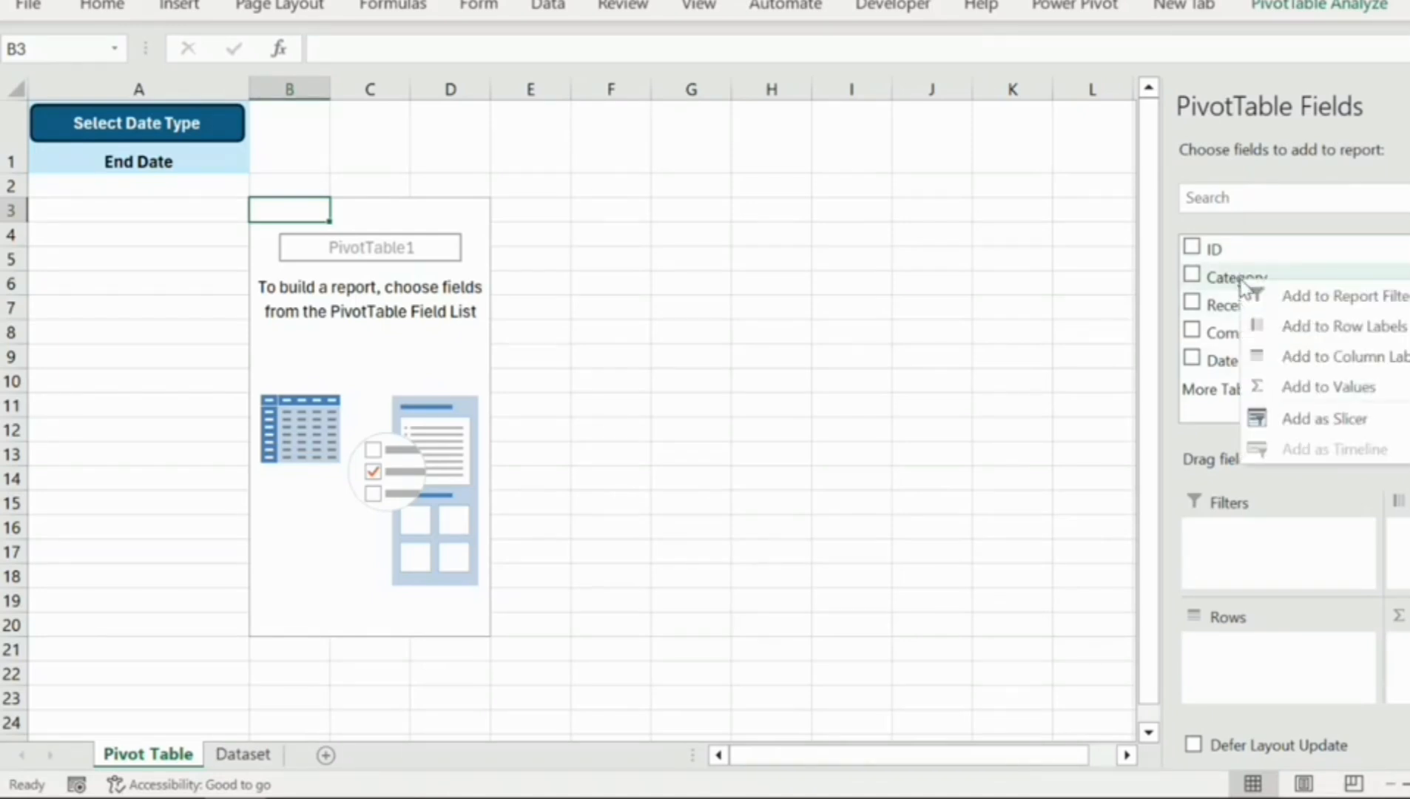
left_click(1342, 326)
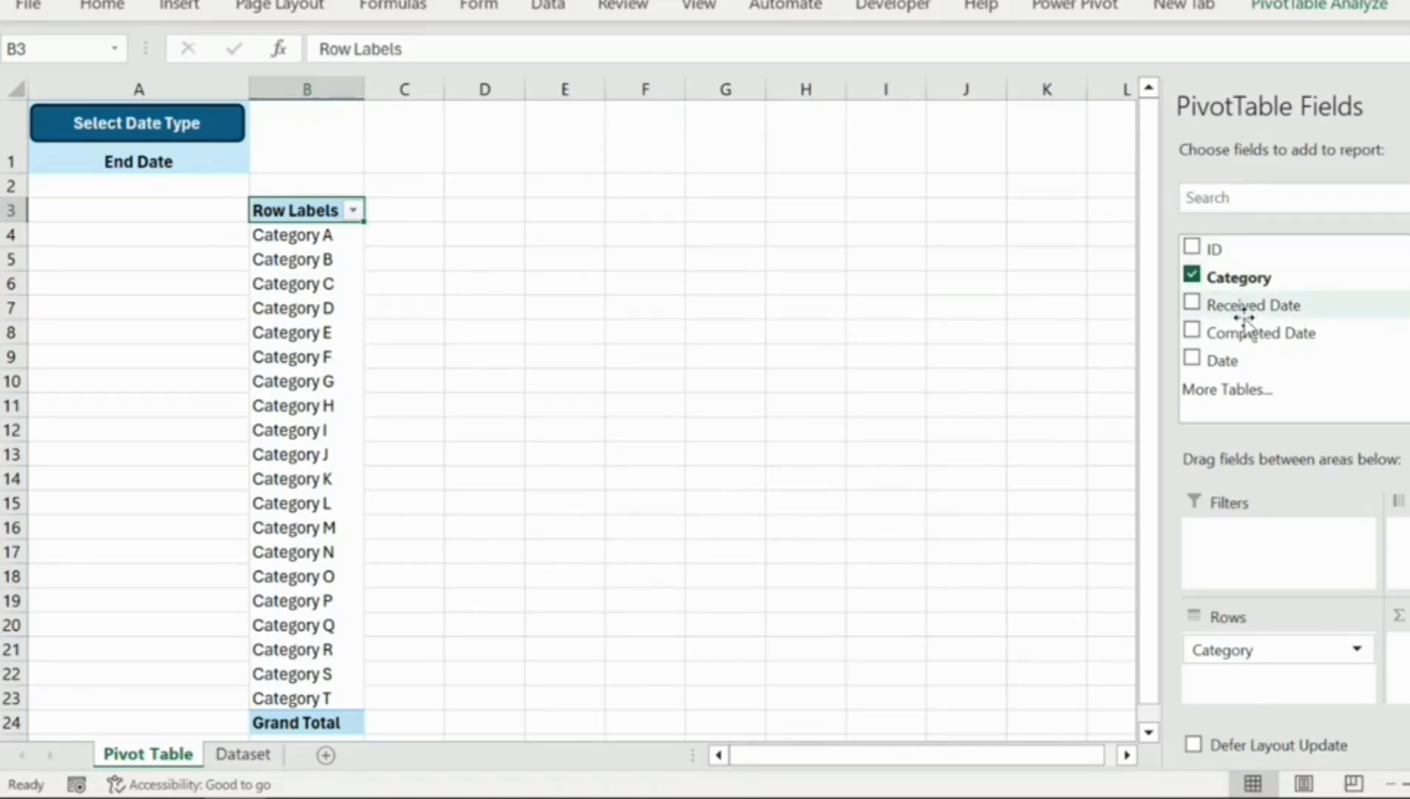
right_click(1242, 366)
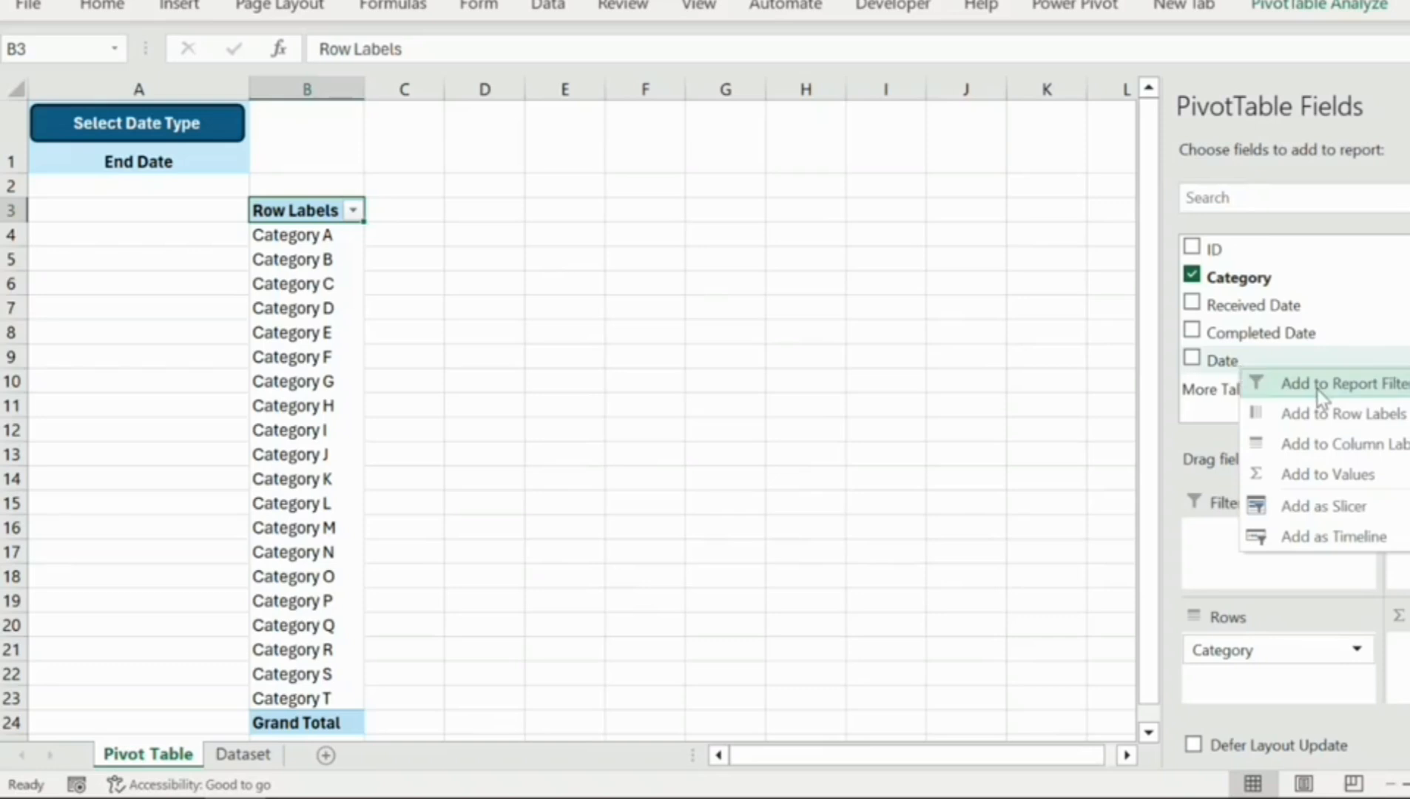
left_click(1366, 442)
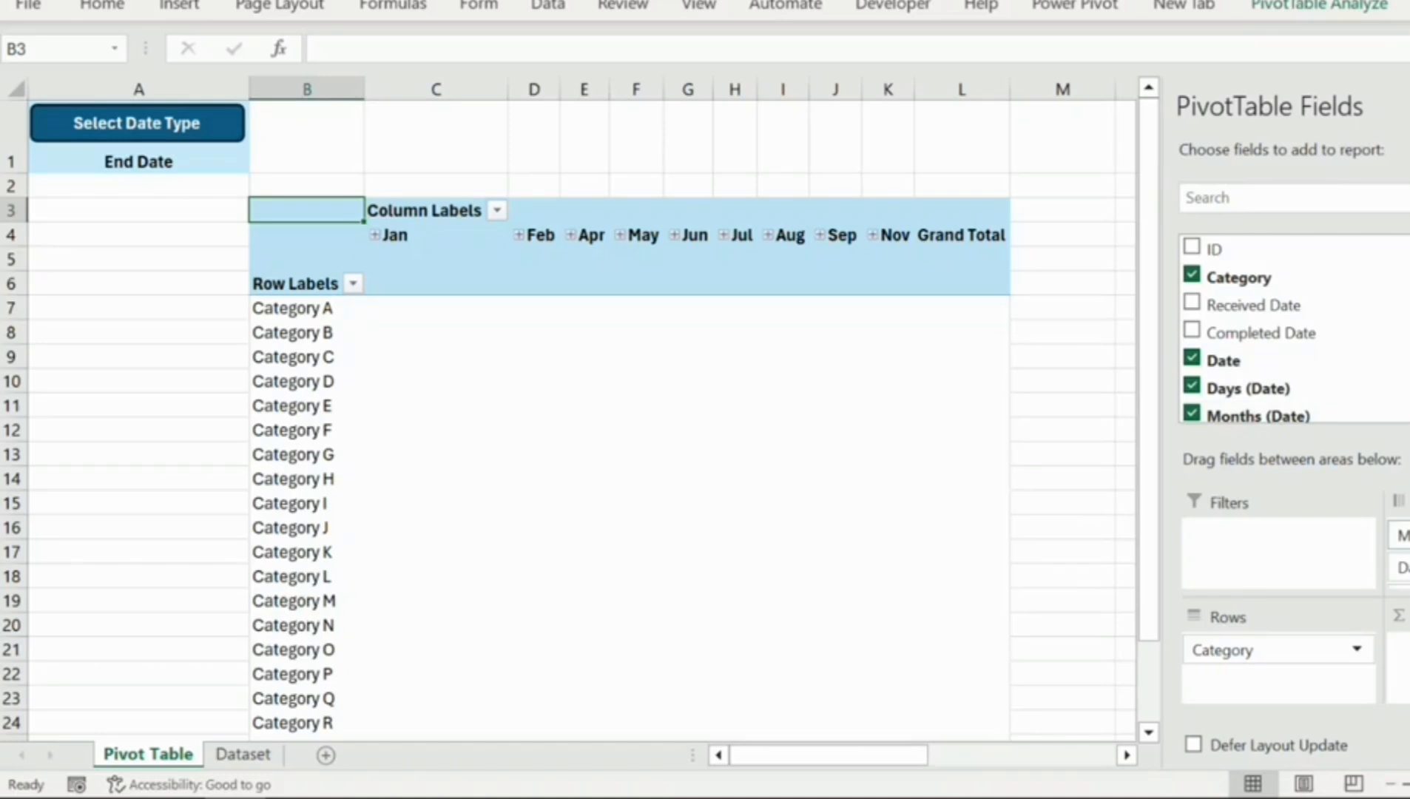
- Remove the Months (Date) and Days (Date) fields from the PivotTable's columns and add Category to its values
left_click(1401, 535)
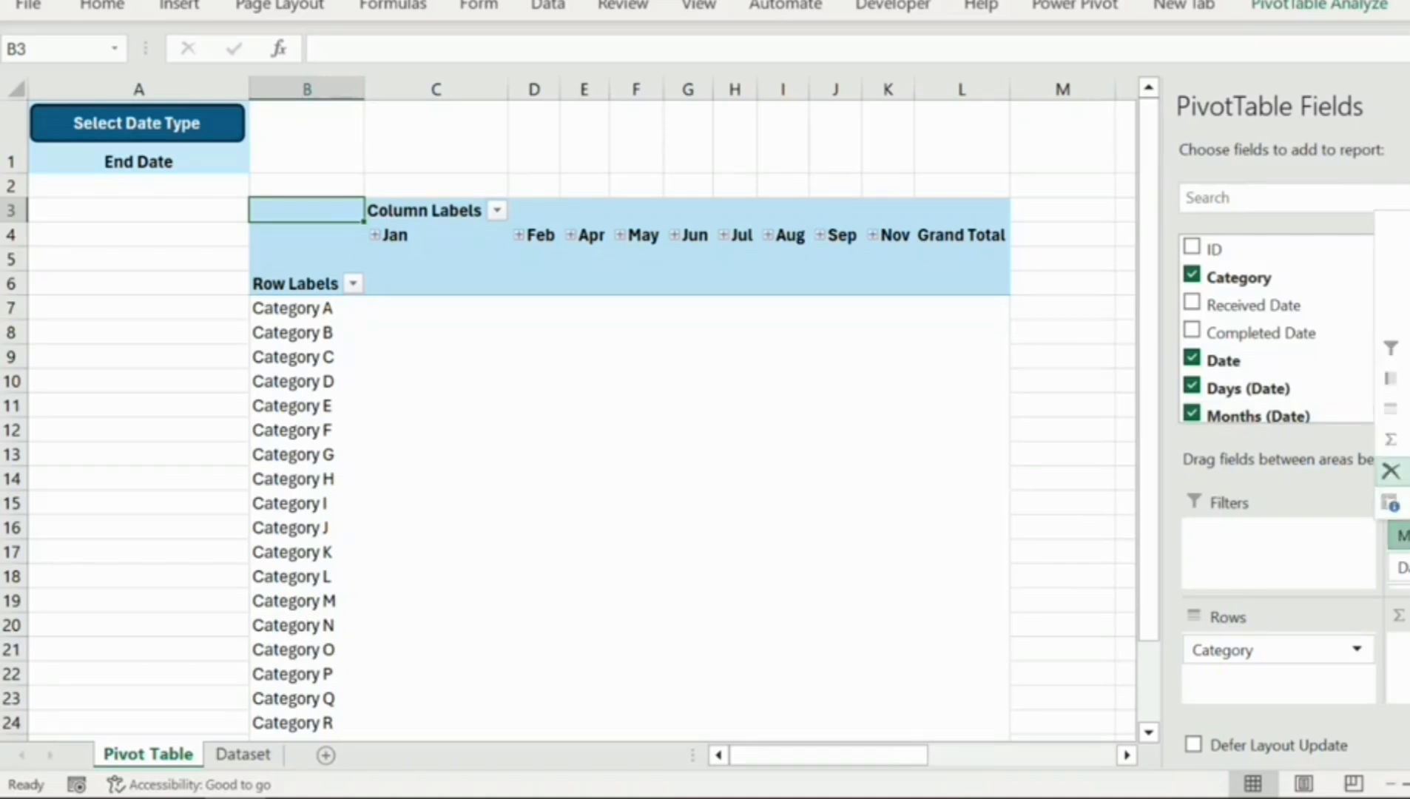
left_click(1402, 535)
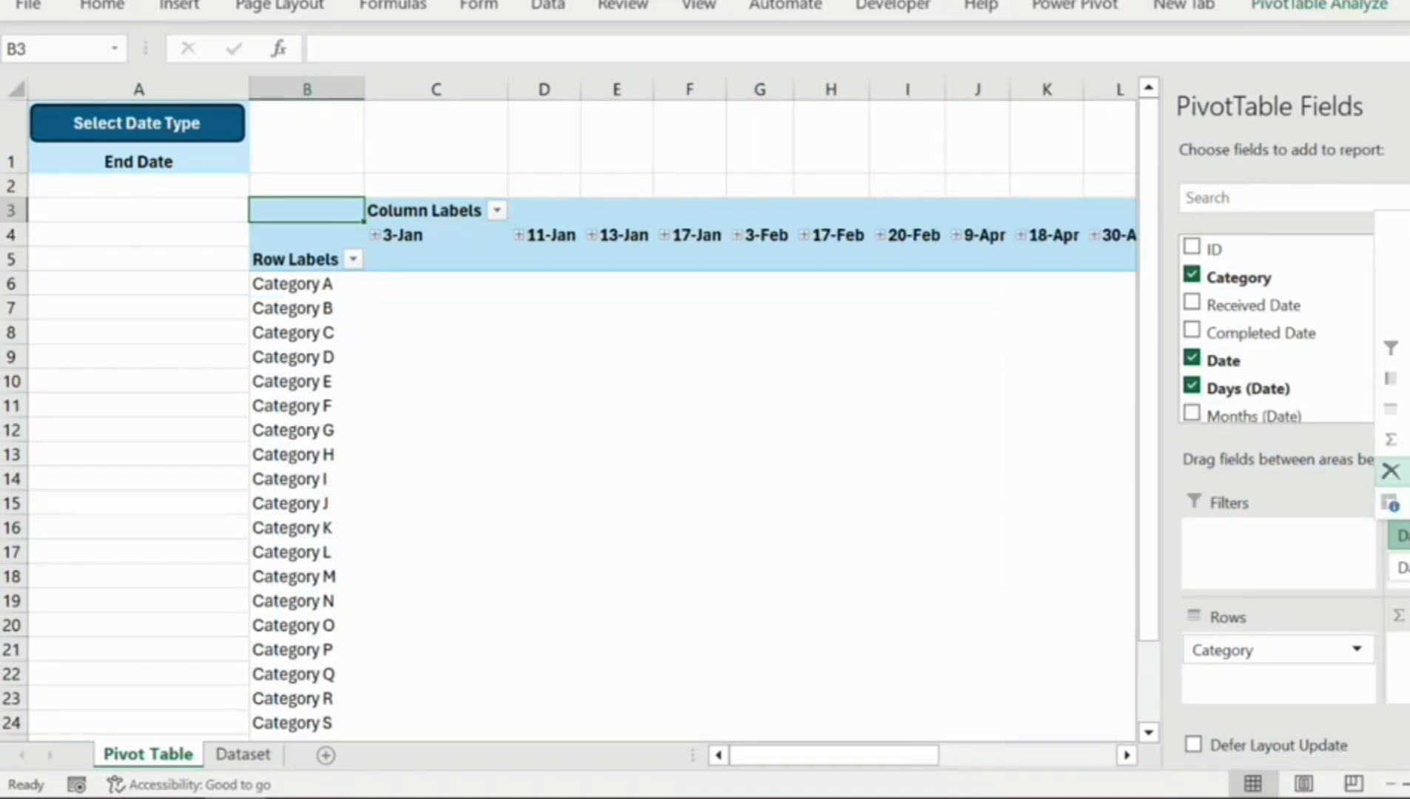
left_click(1398, 471)
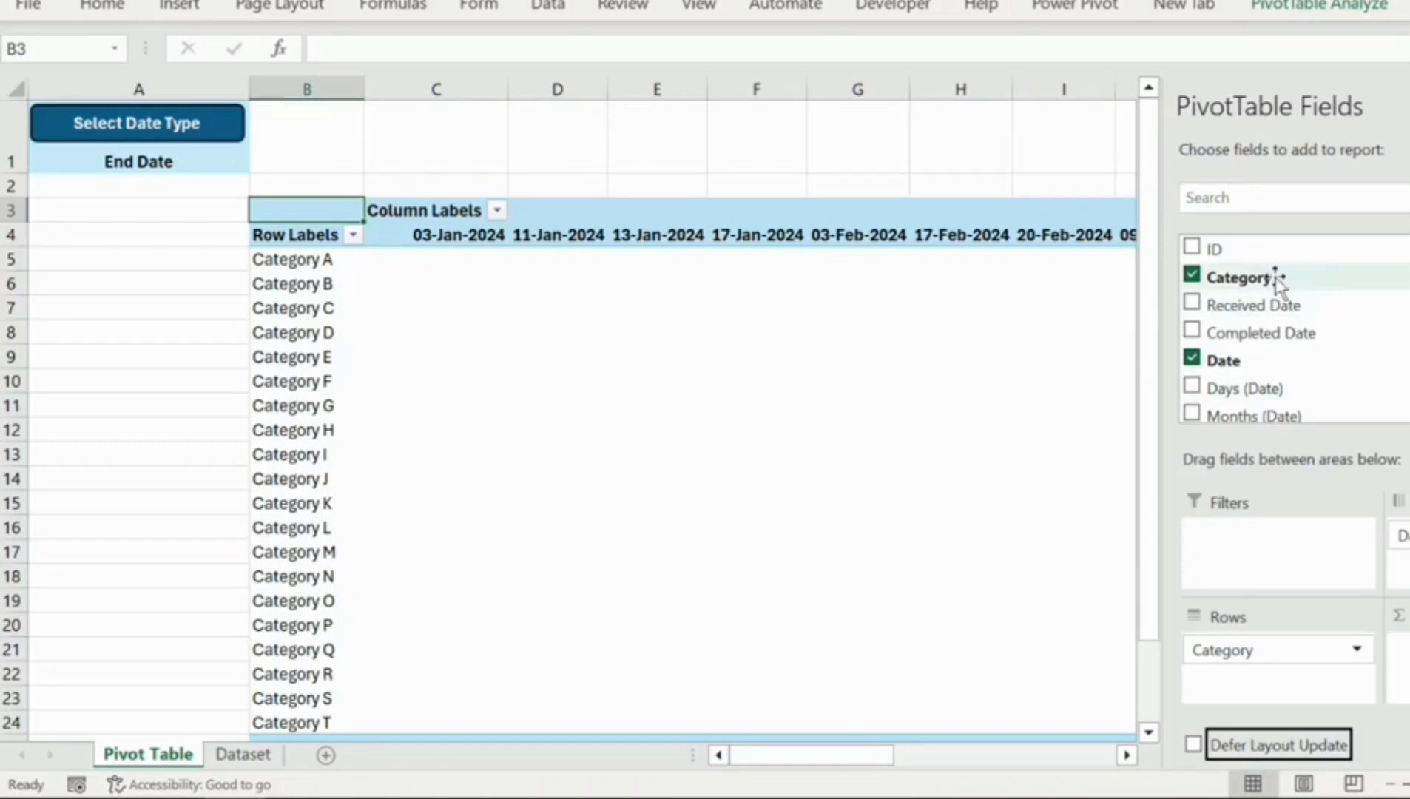
right_click(1232, 276)
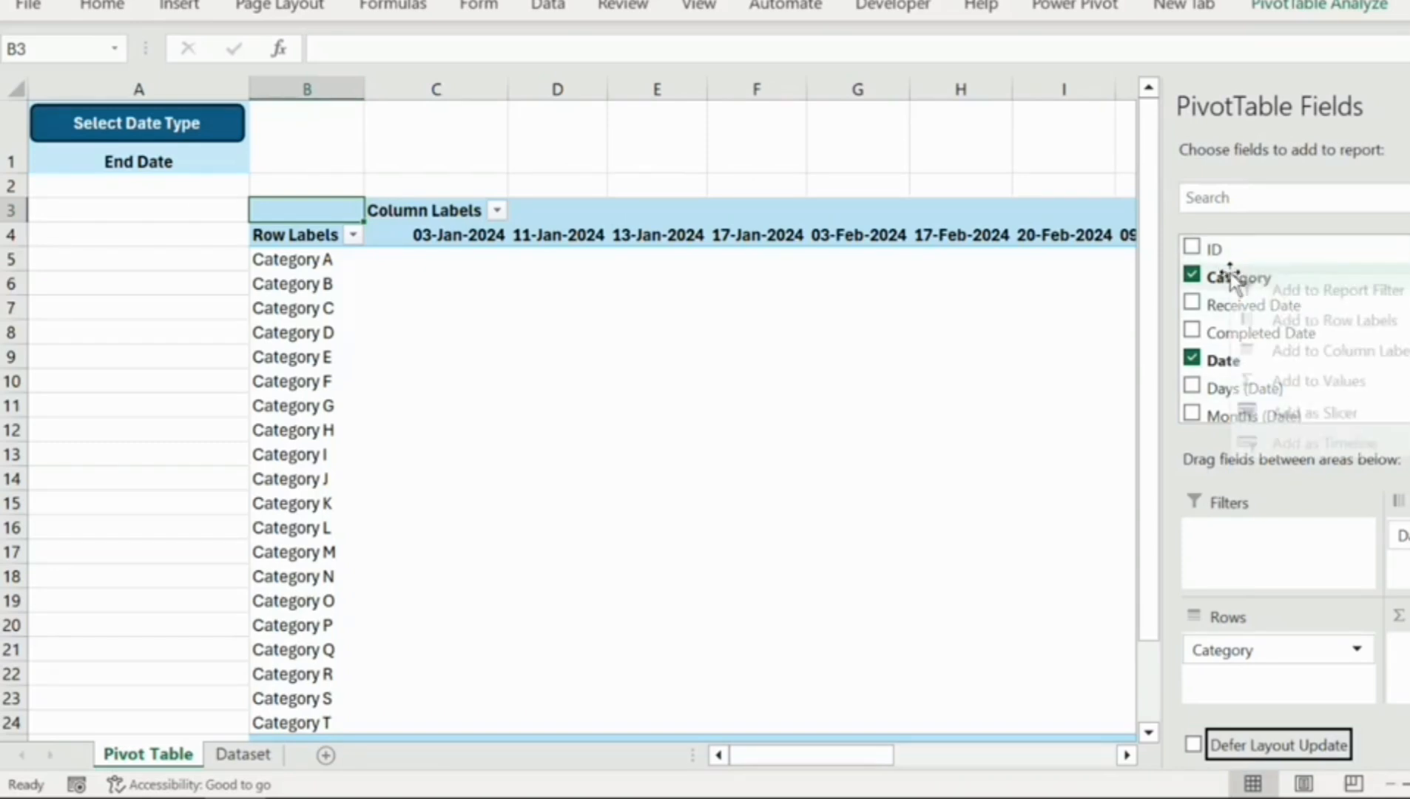
left_click(1334, 388)
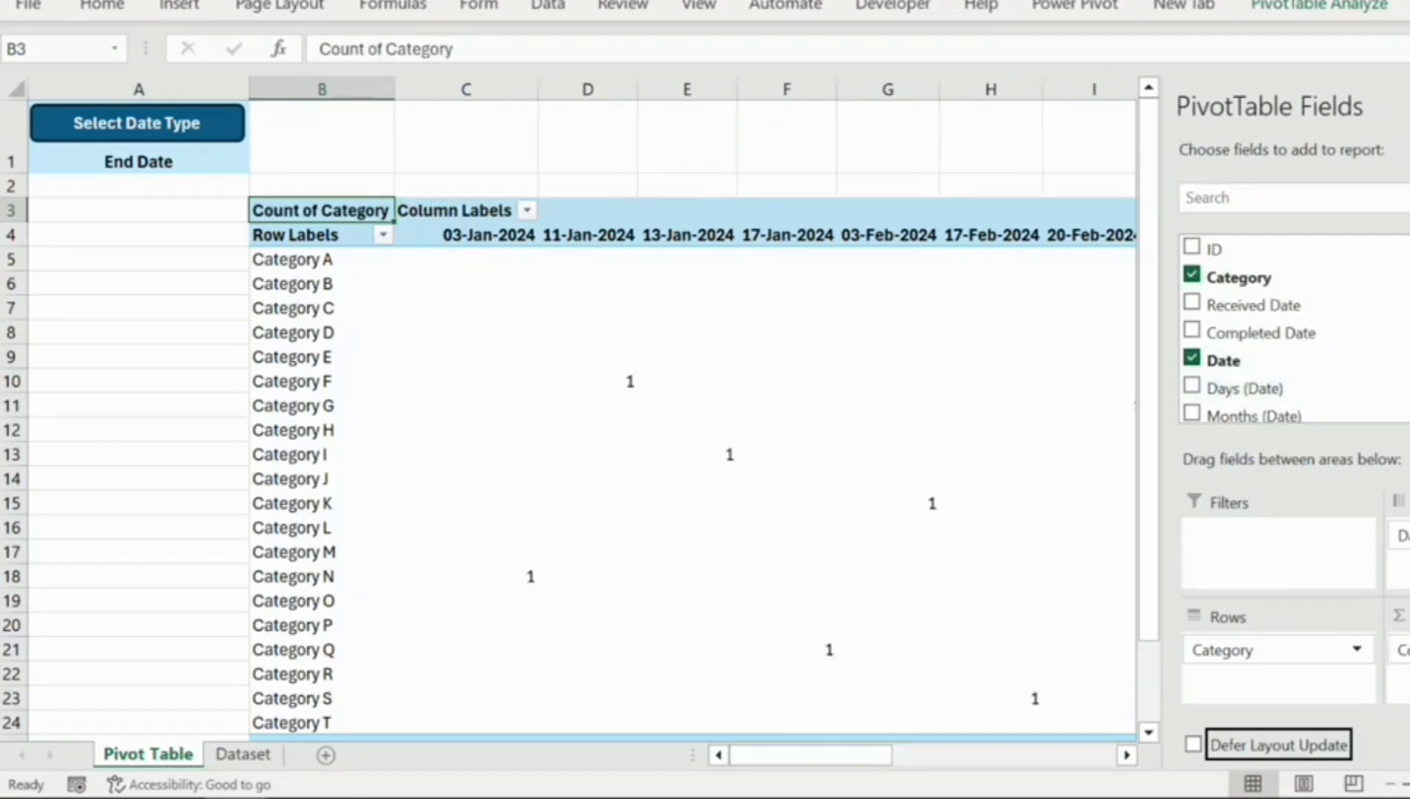
- Add a slicer for the PivotTable's Months (Date) field
scroll(1258, 359, "down", 1)
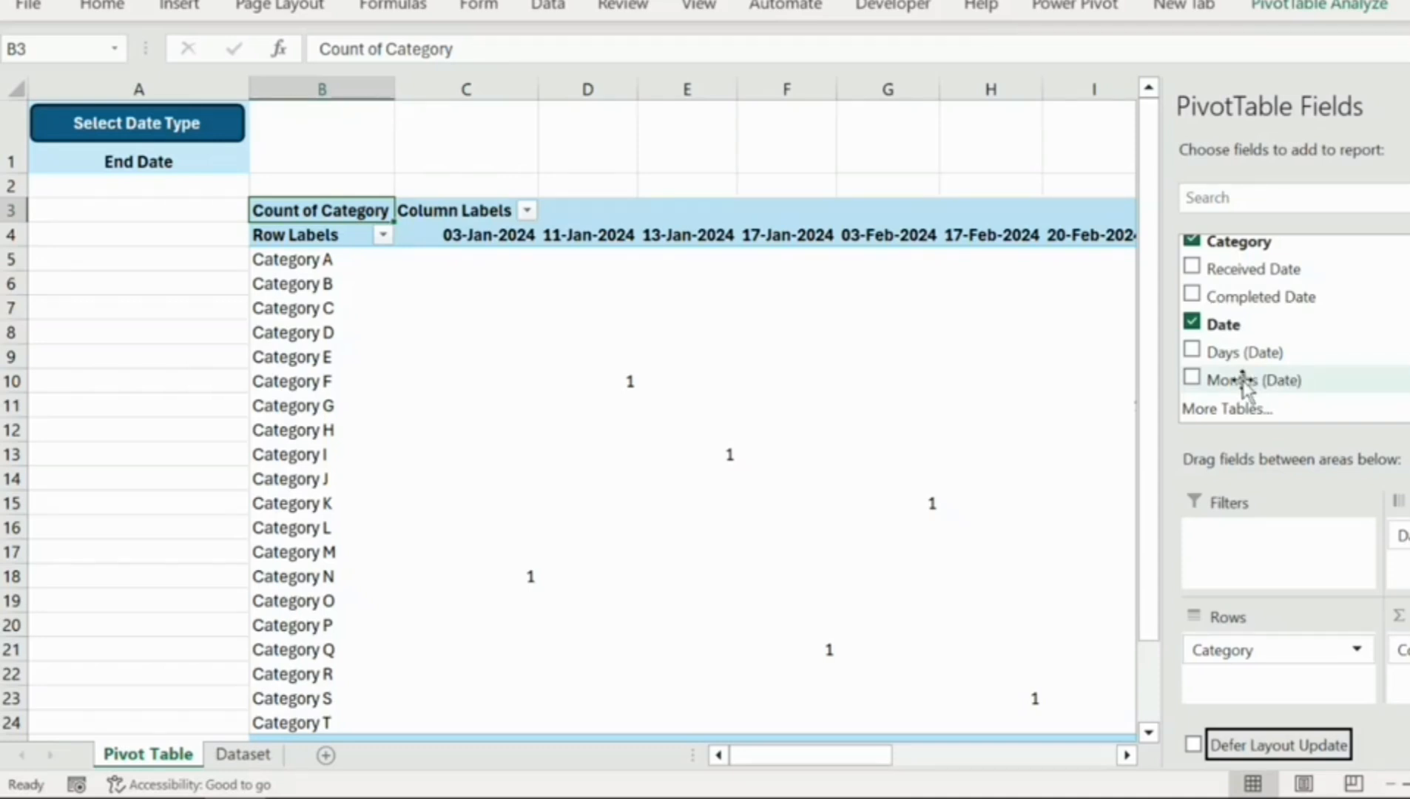
right_click(1245, 383)
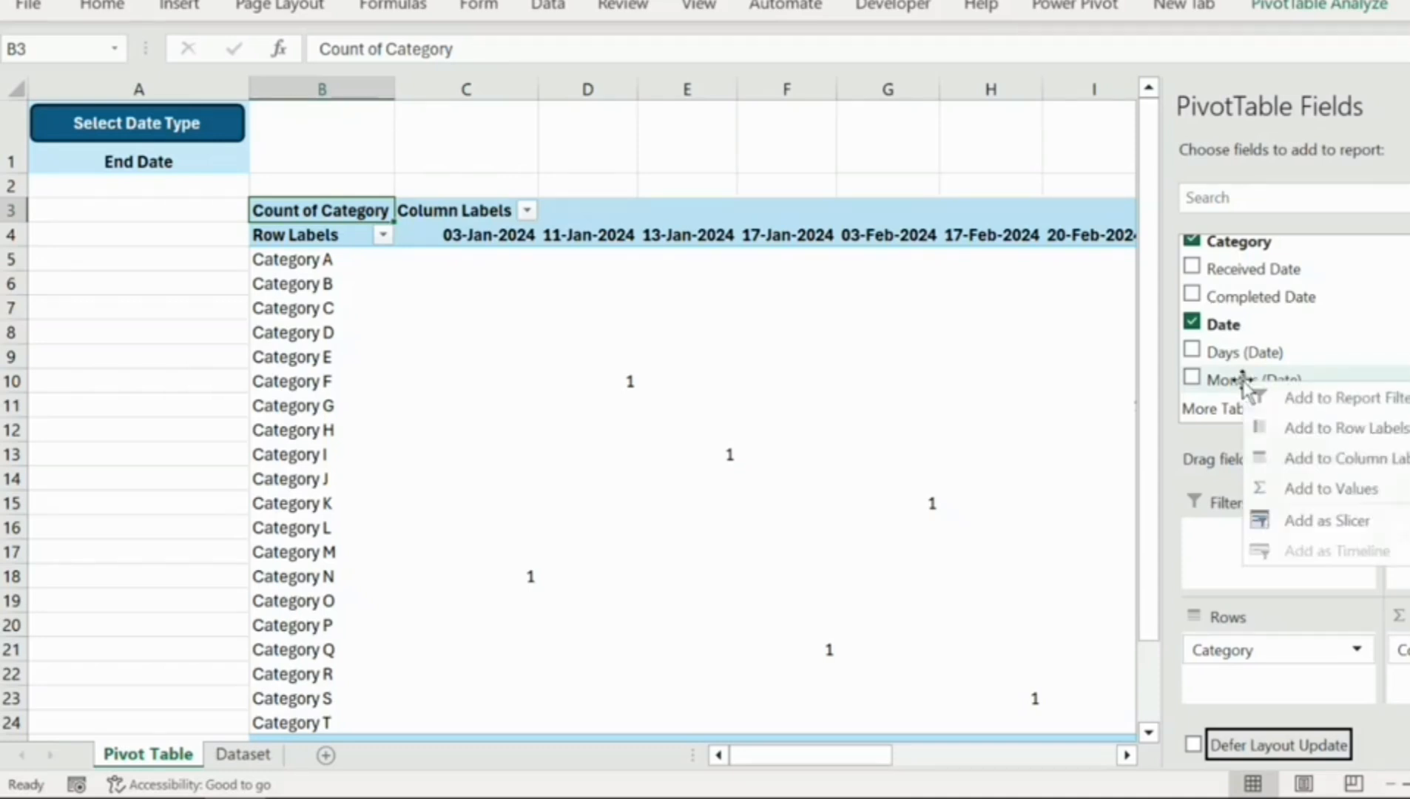
left_click(1321, 521)
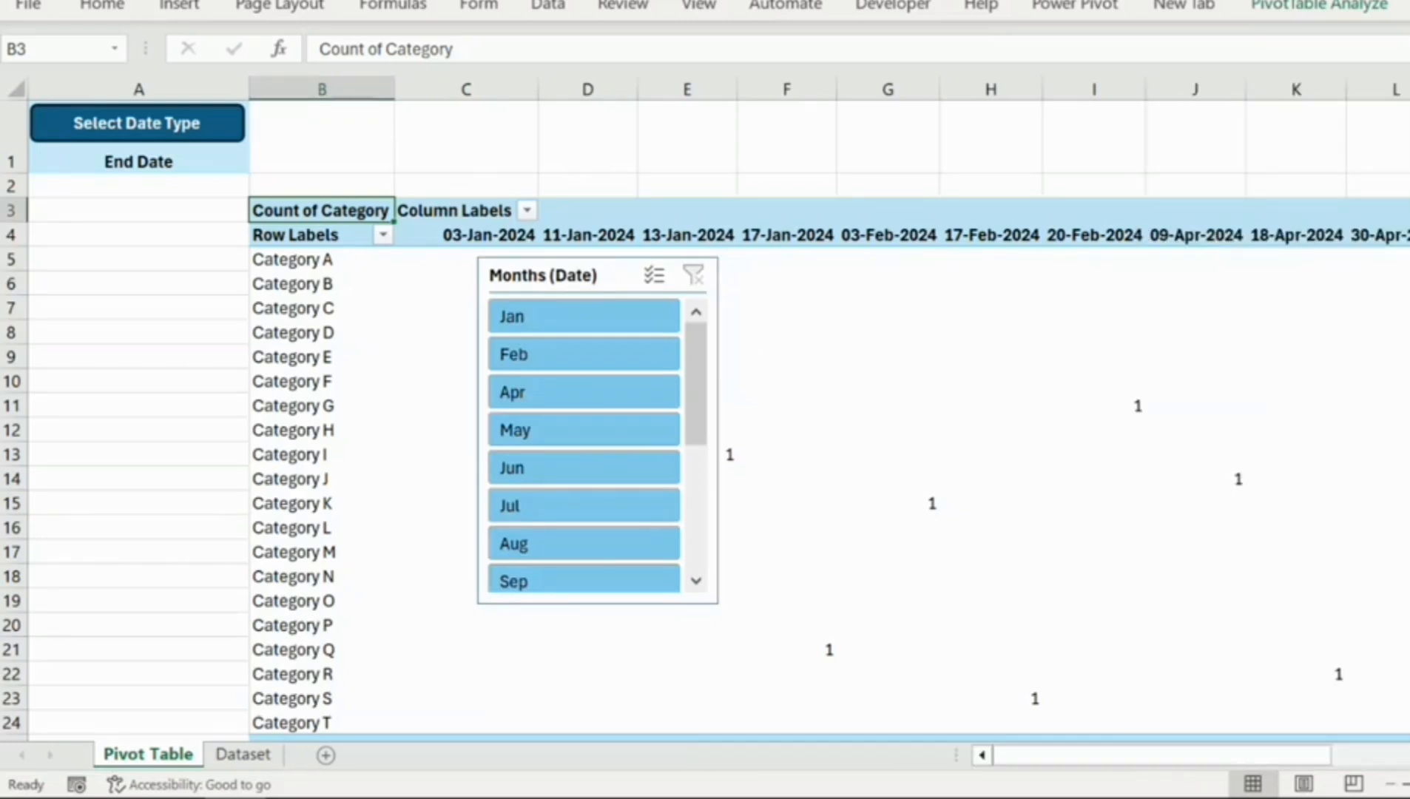
- Set the Months (Date) slicer to hide items with no data
right_click(577, 275)
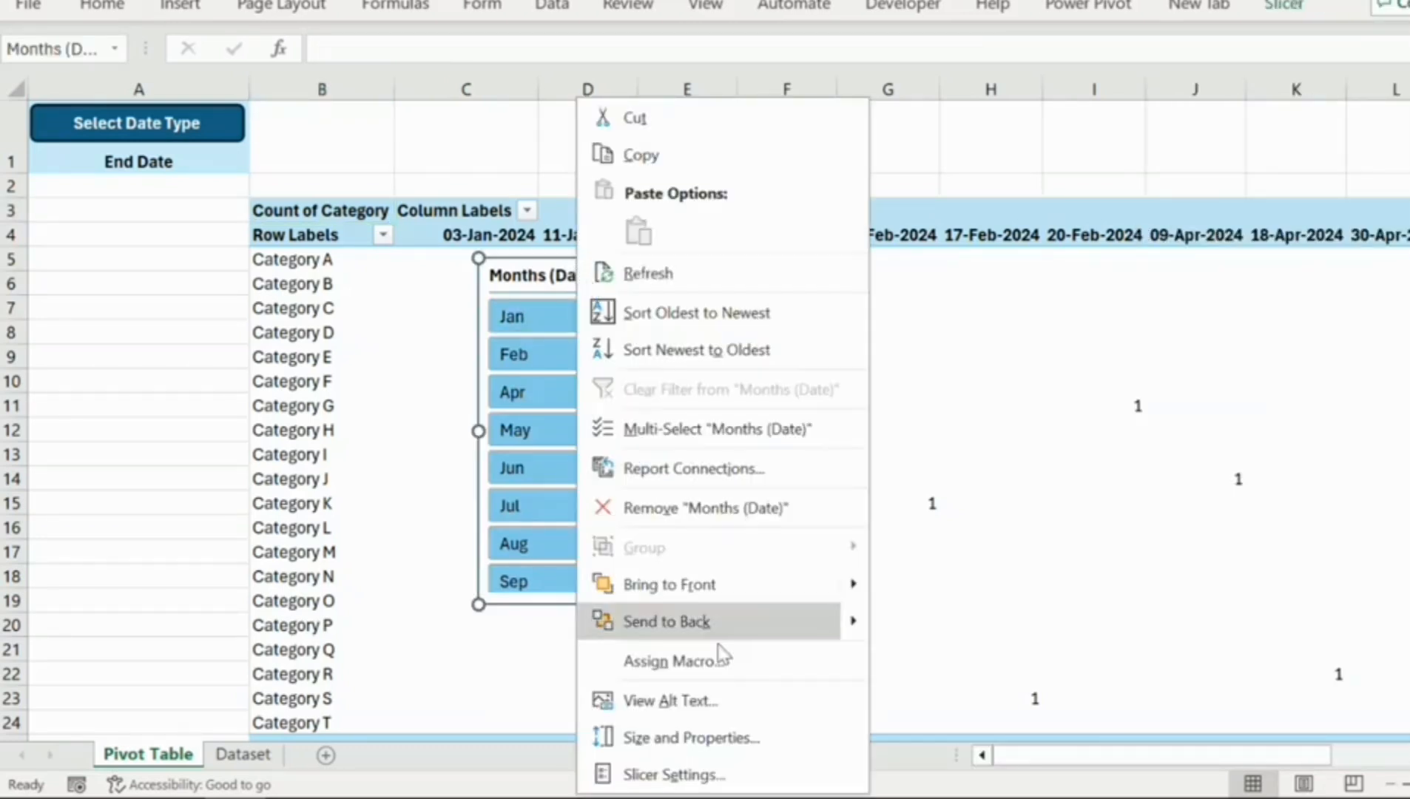
left_click(673, 773)
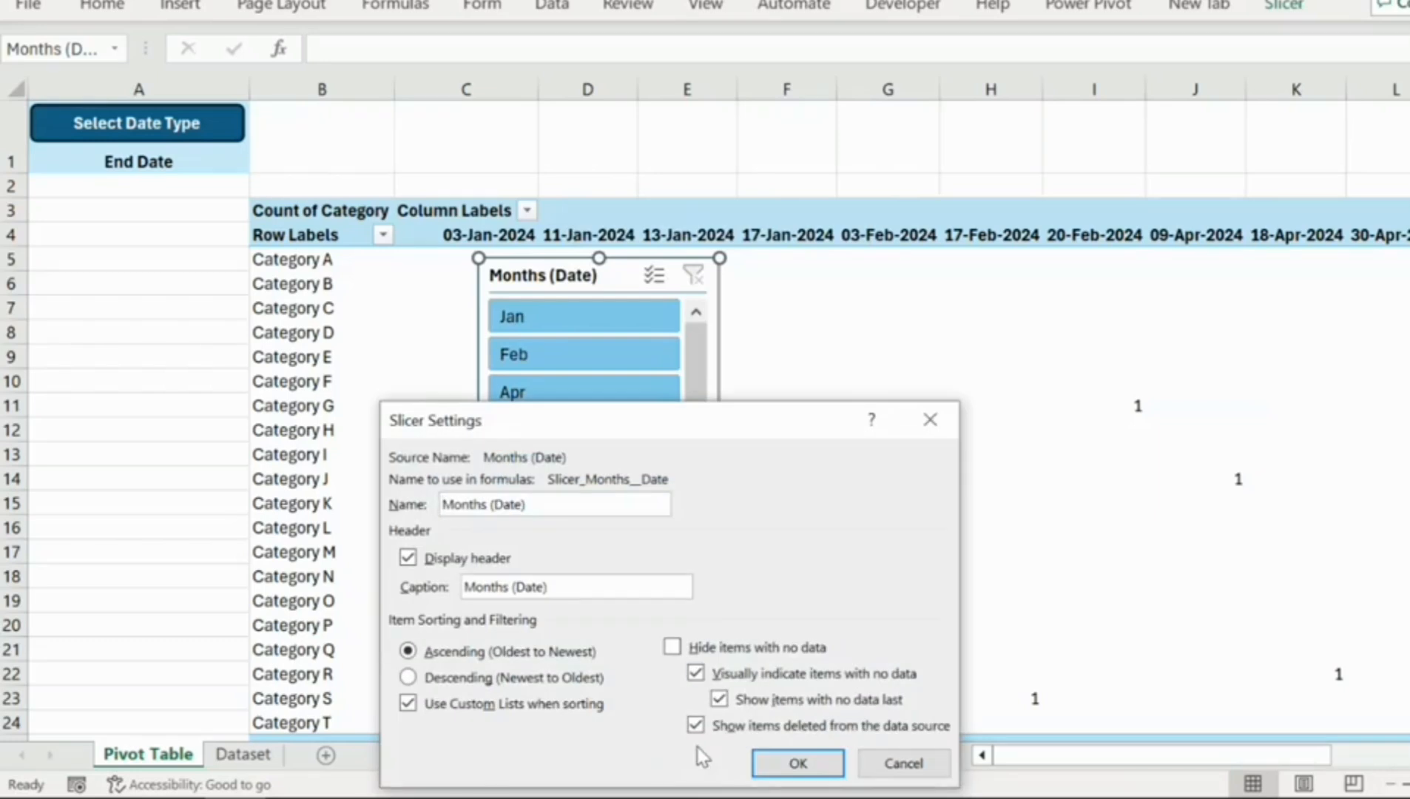
left_click(739, 650)
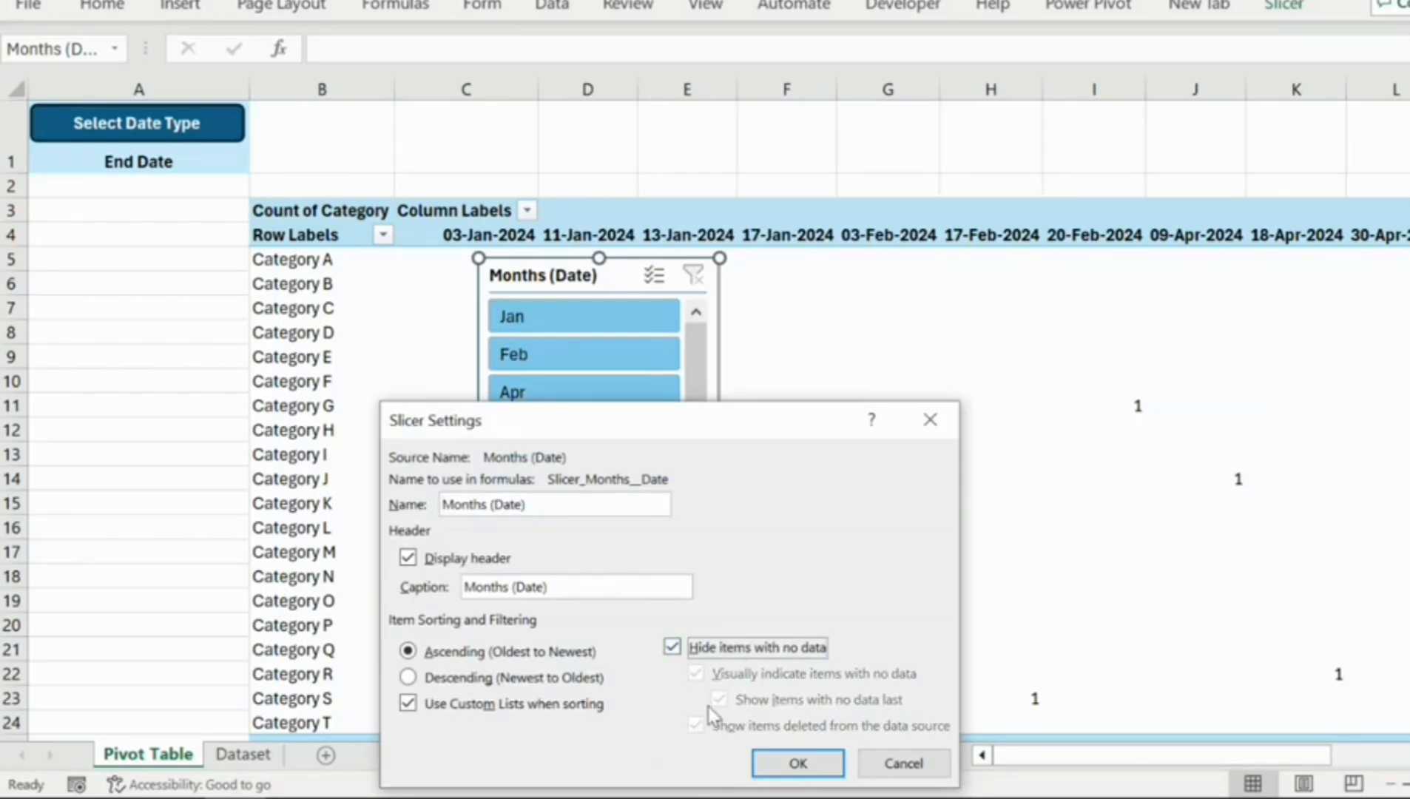
left_click(799, 765)
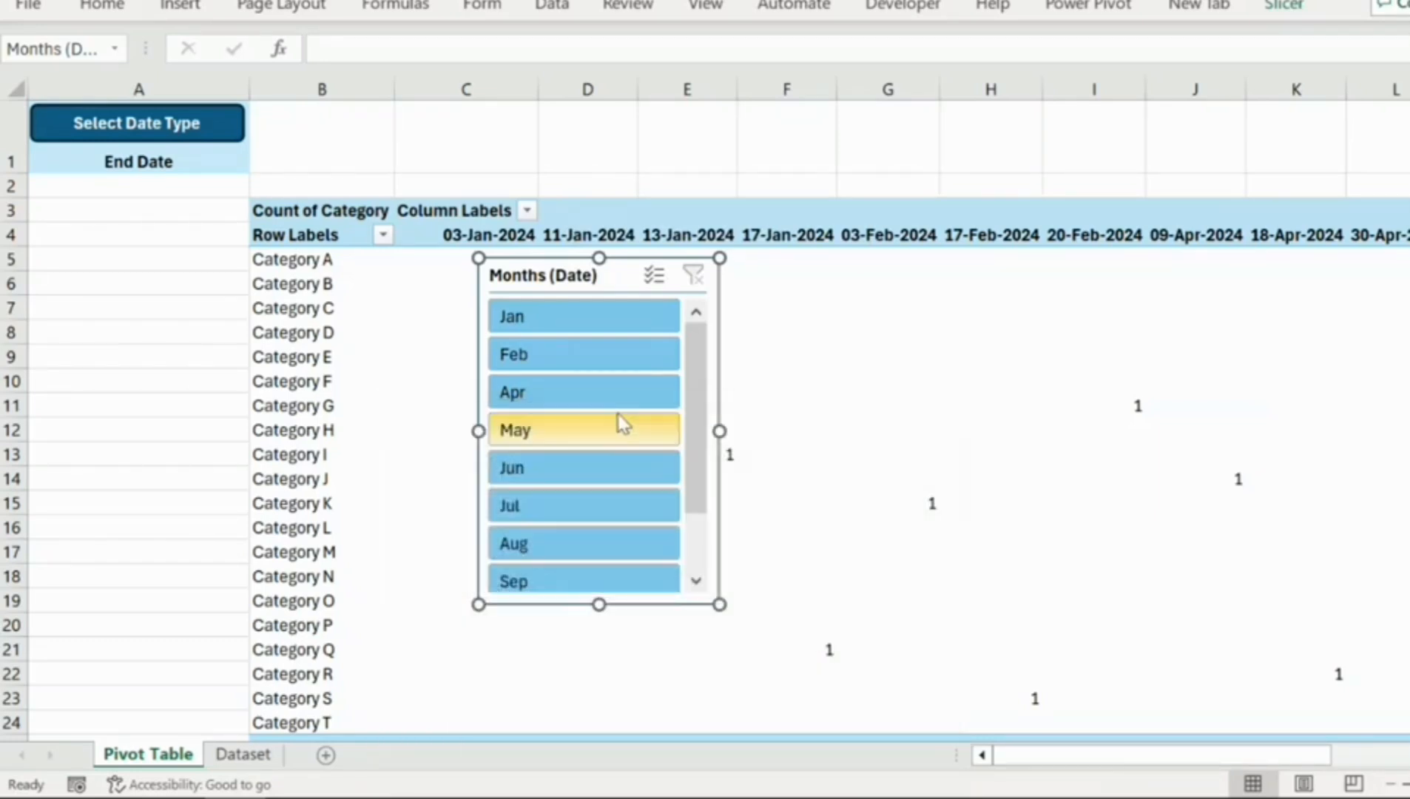
- Fit the Months (Date) slicer into column A below the date type dropdown cell and arrange its buttons in 2 columns
left_click_drag(557, 276, 110, 206)
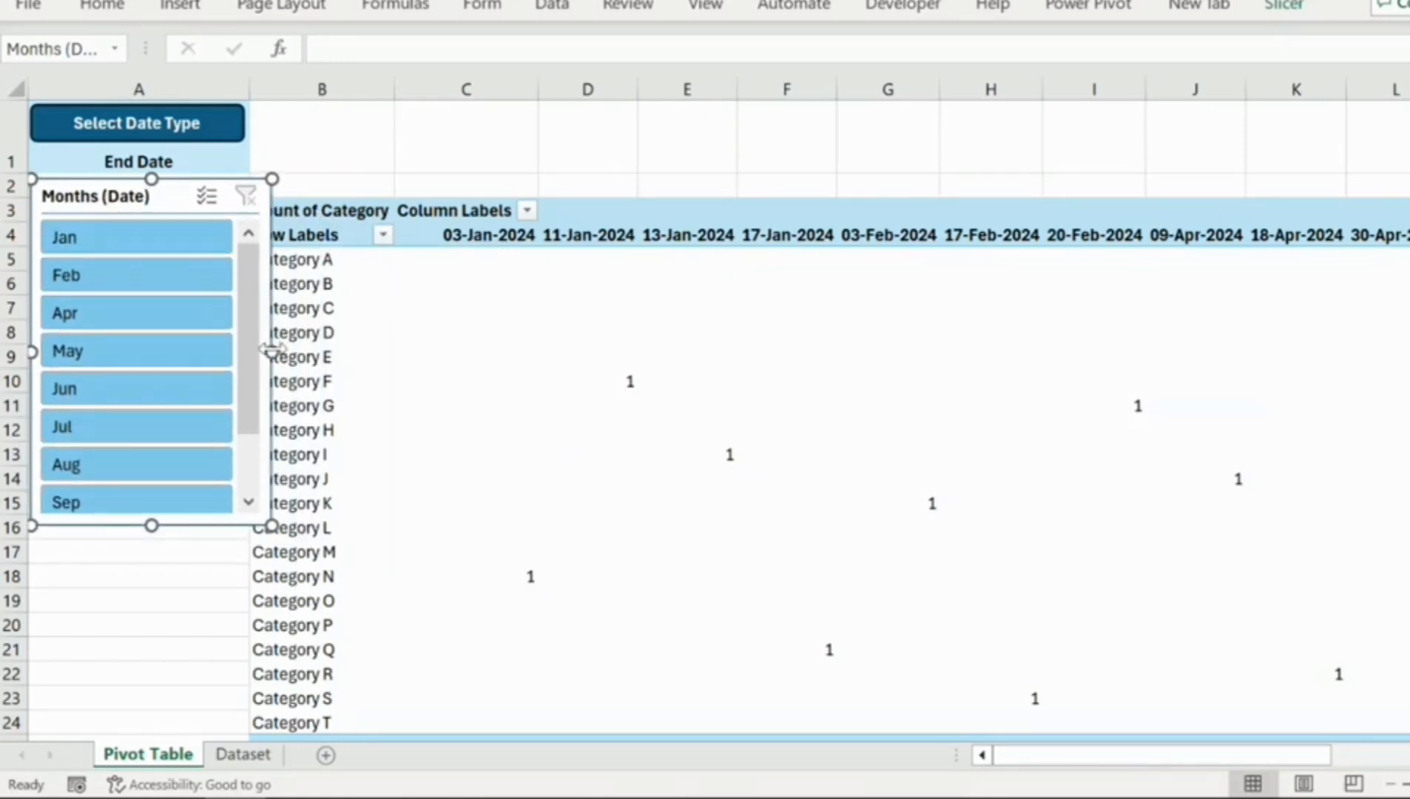
left_click_drag(273, 351, 246, 351)
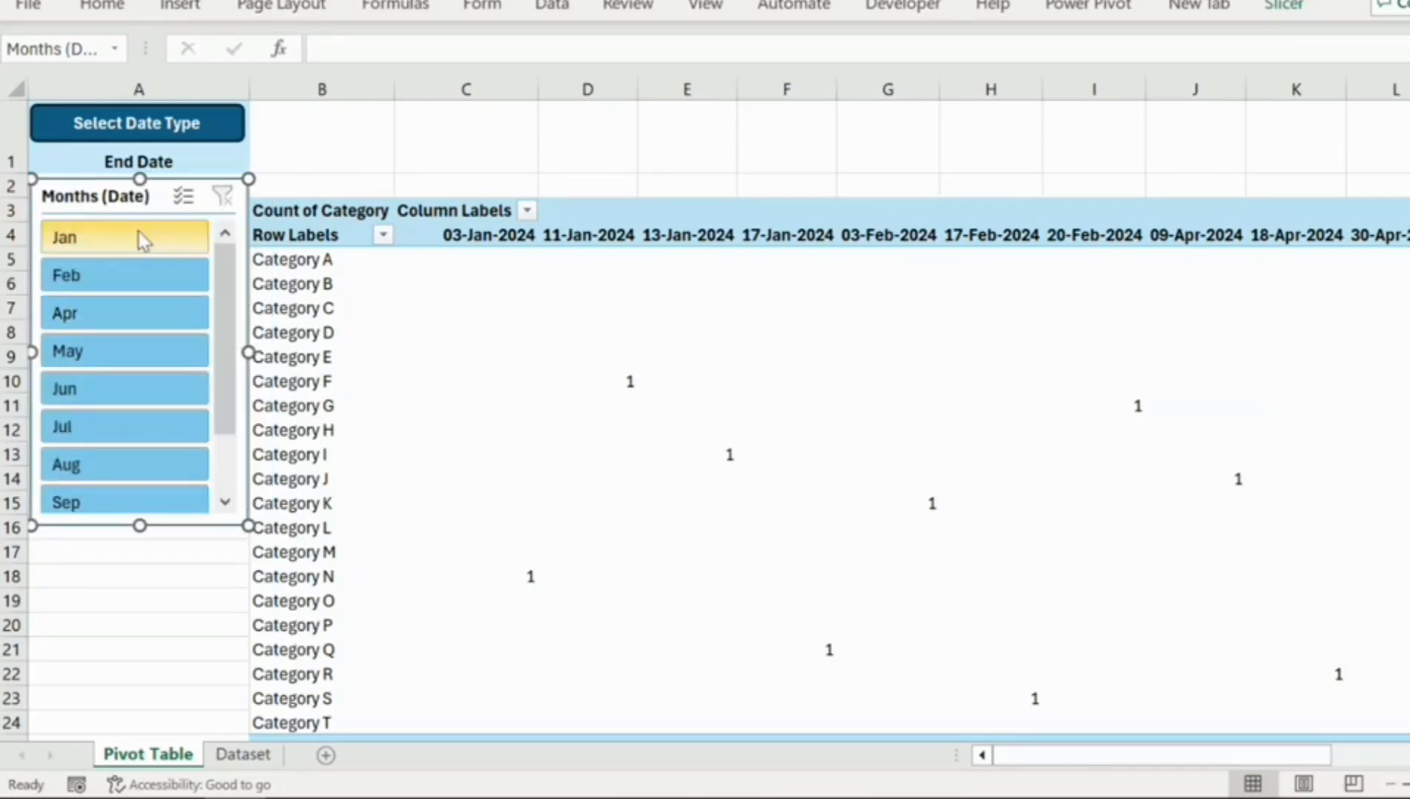
left_click(1281, 6)
left_click(1303, 39)
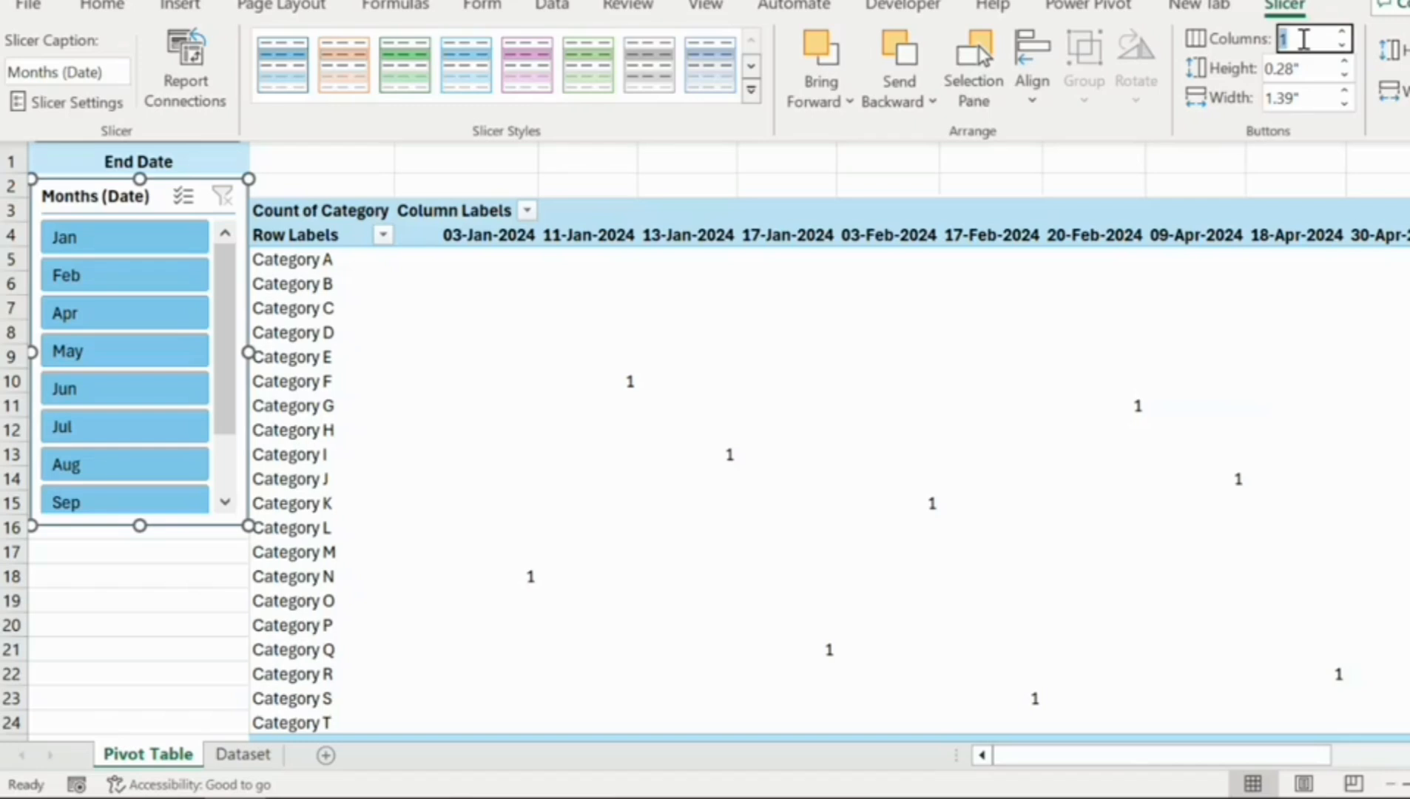
key("Return")
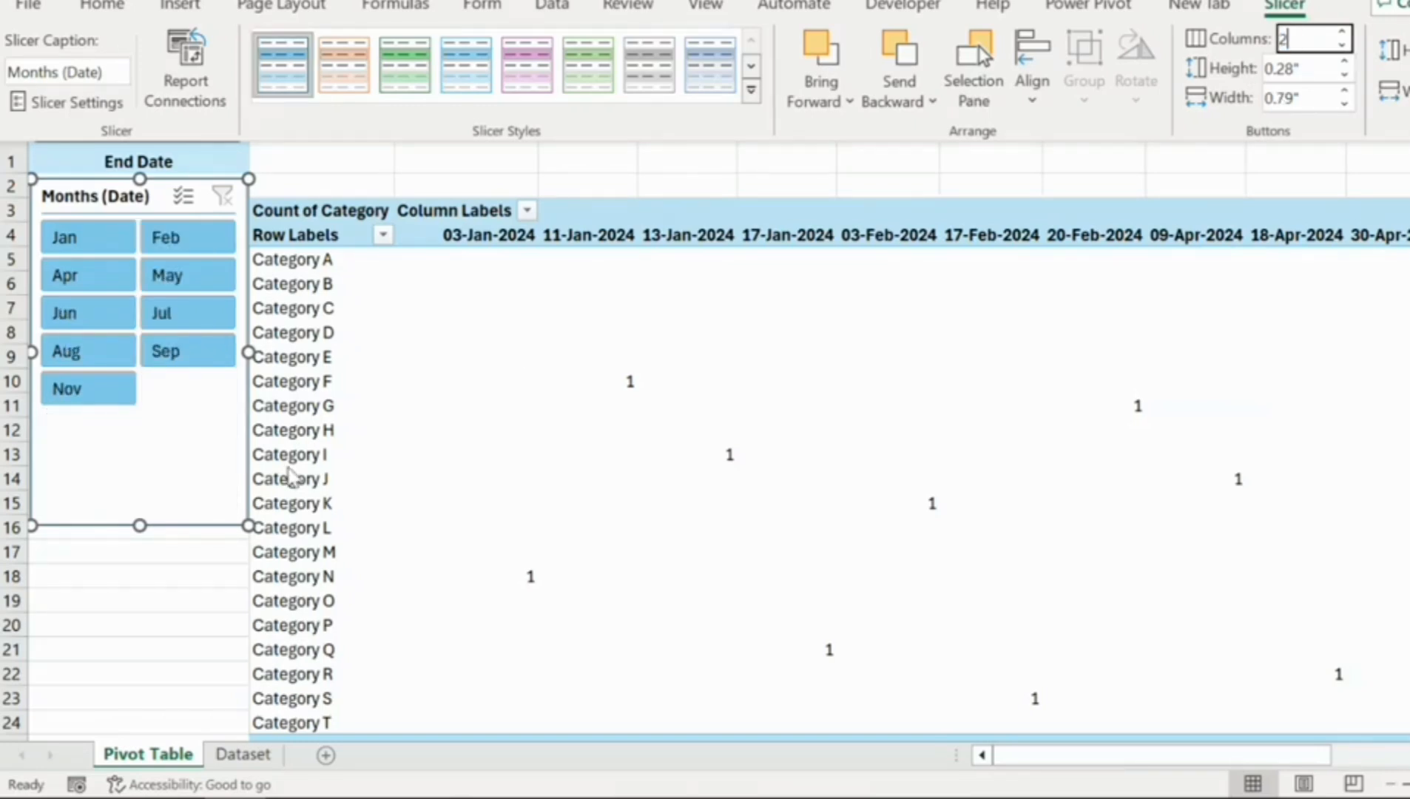
left_click(124, 583)
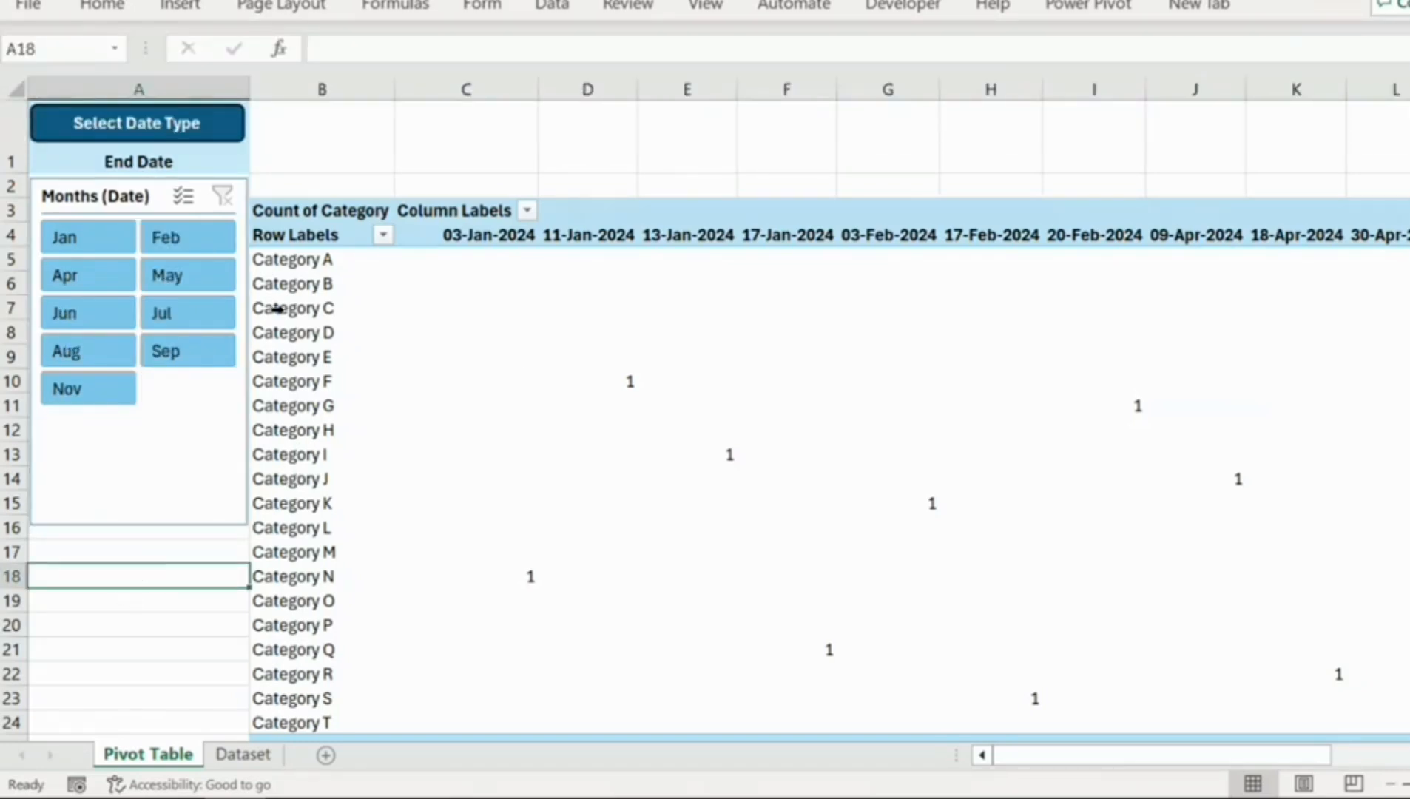
- Rename the PivotTable's Count of Category header in B3 as Category Summary and autofit column B
left_click(356, 213)
type("Cat")
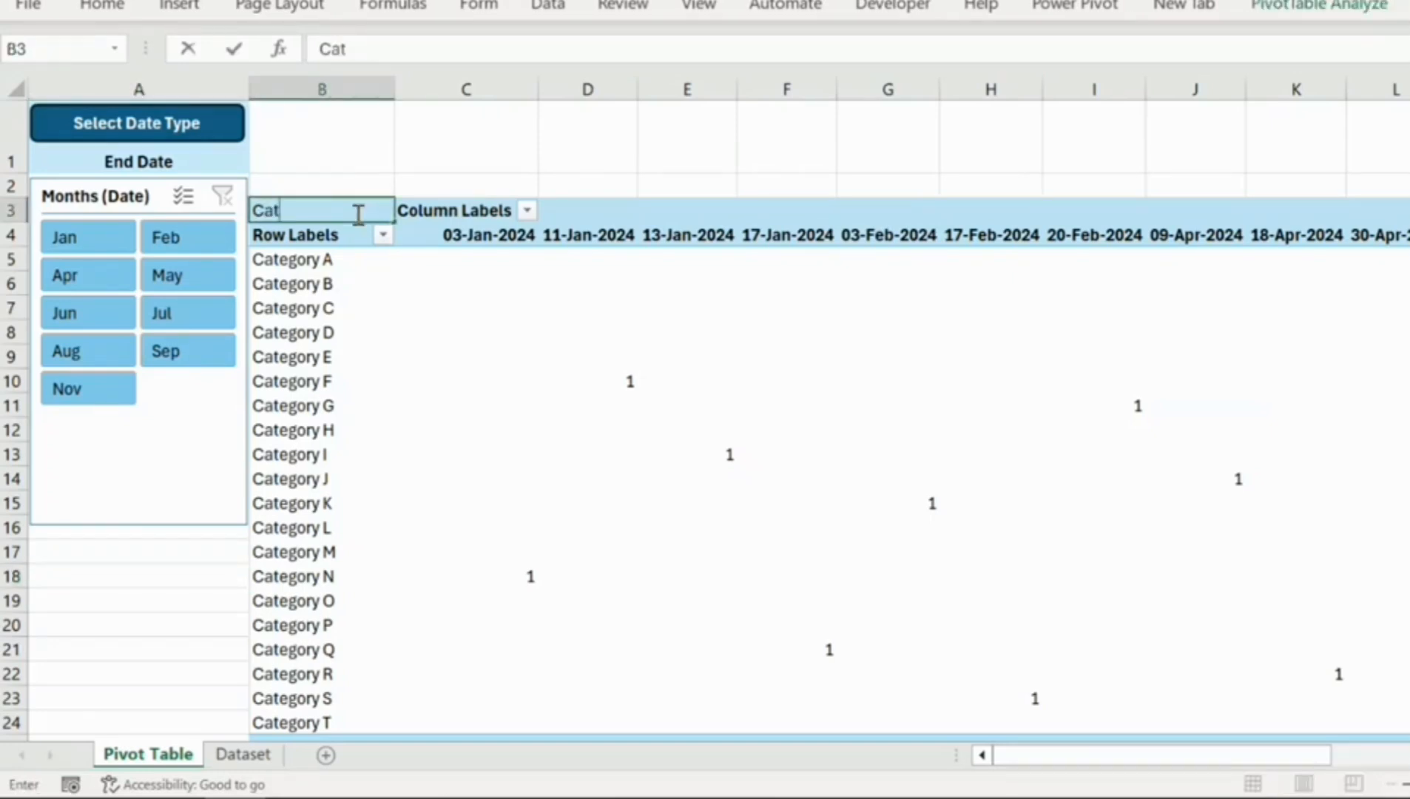
type("egor")
key("BackSpace")
key("BackSpace")
key("BackSpace")
type("gory")
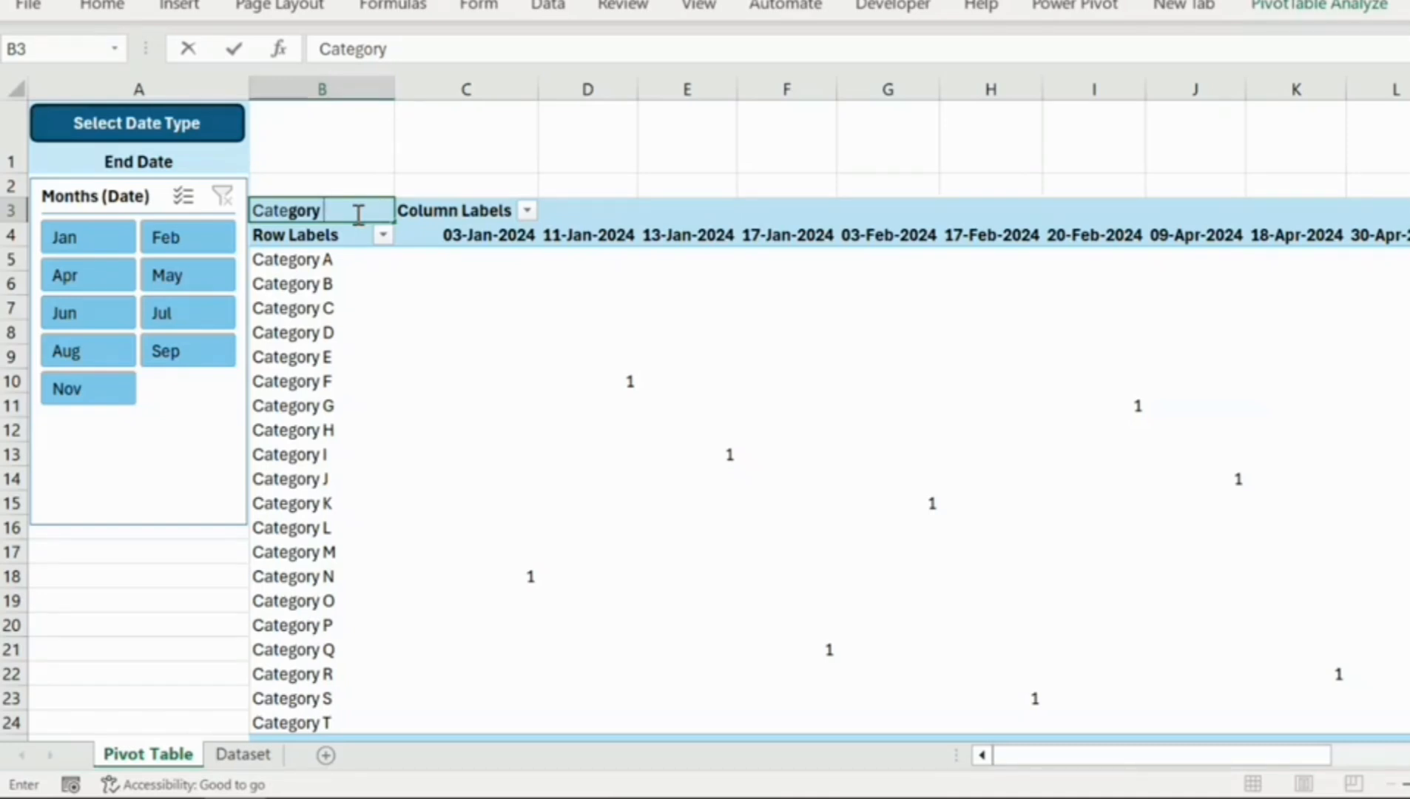
type(" Summary")
key("Return")
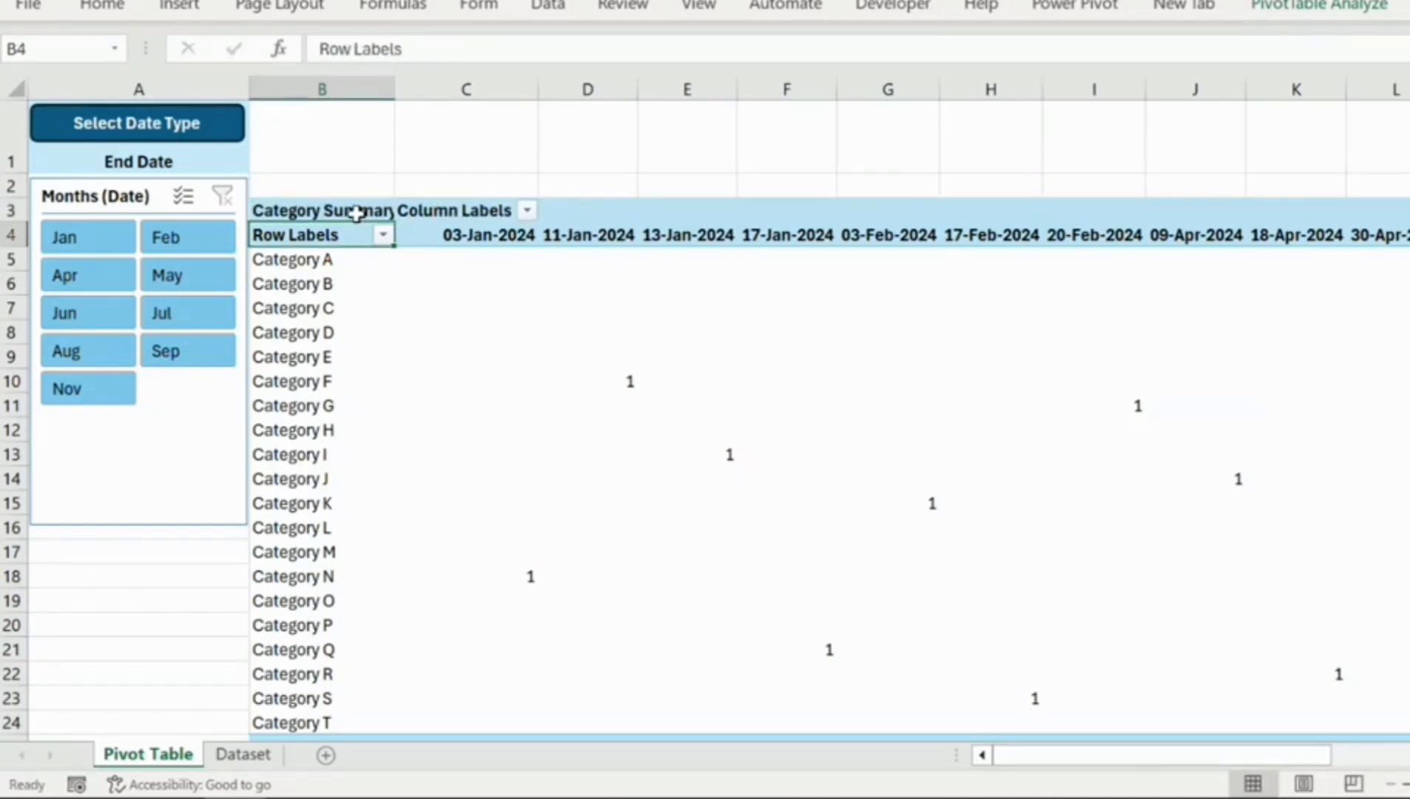
left_click(355, 213)
double_click(394, 81)
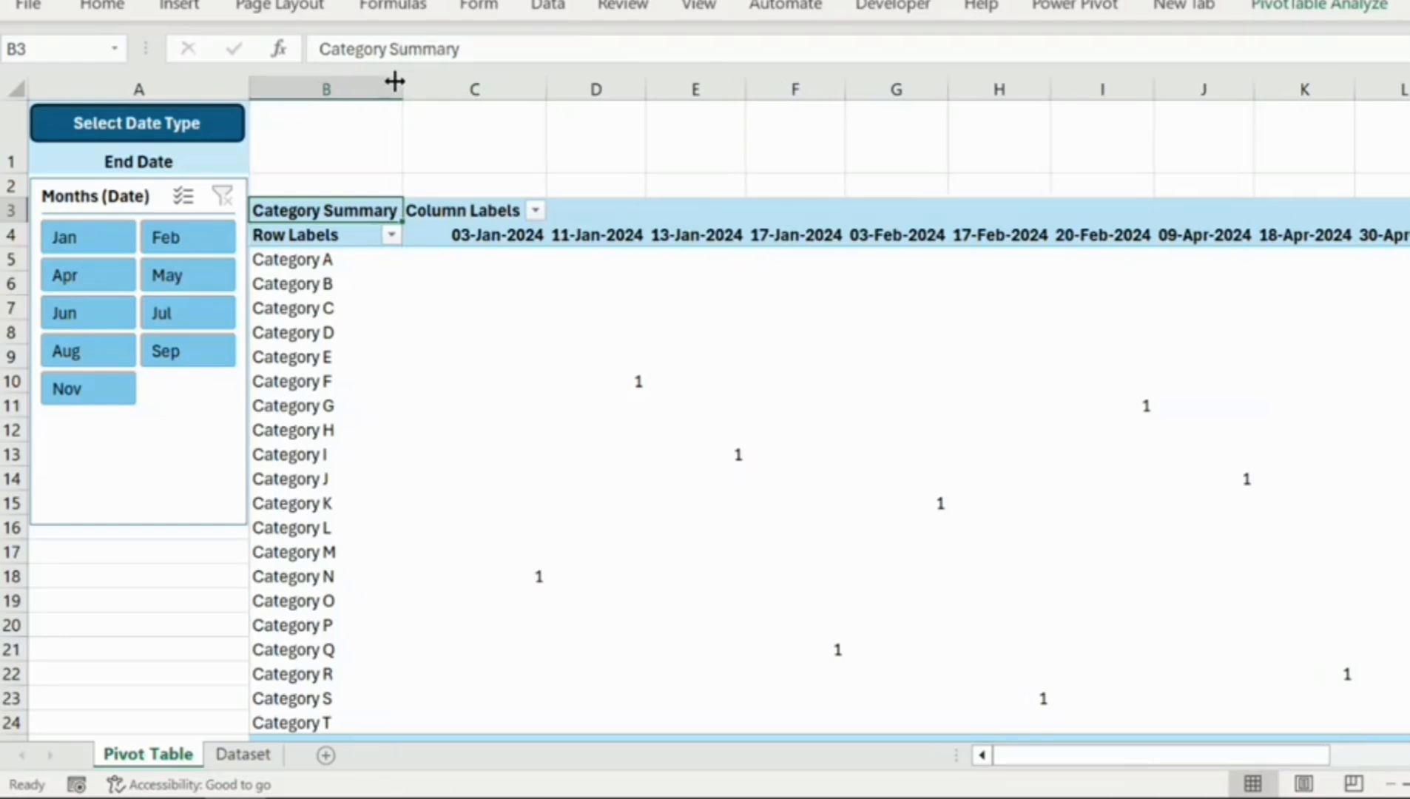
- Rename the PivotTable's Column Labels header in C3 as Days
left_click(497, 212)
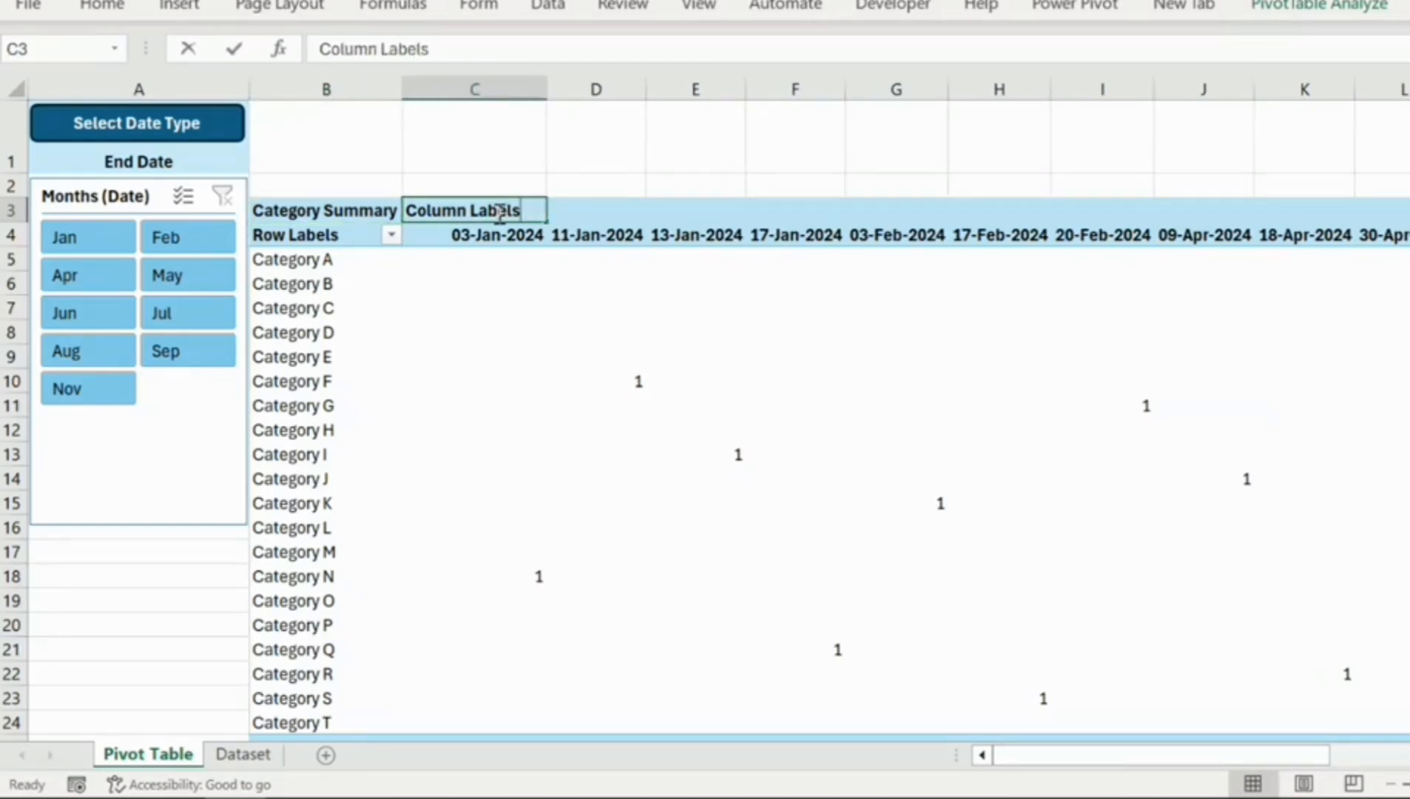
type("Days")
key("Return")
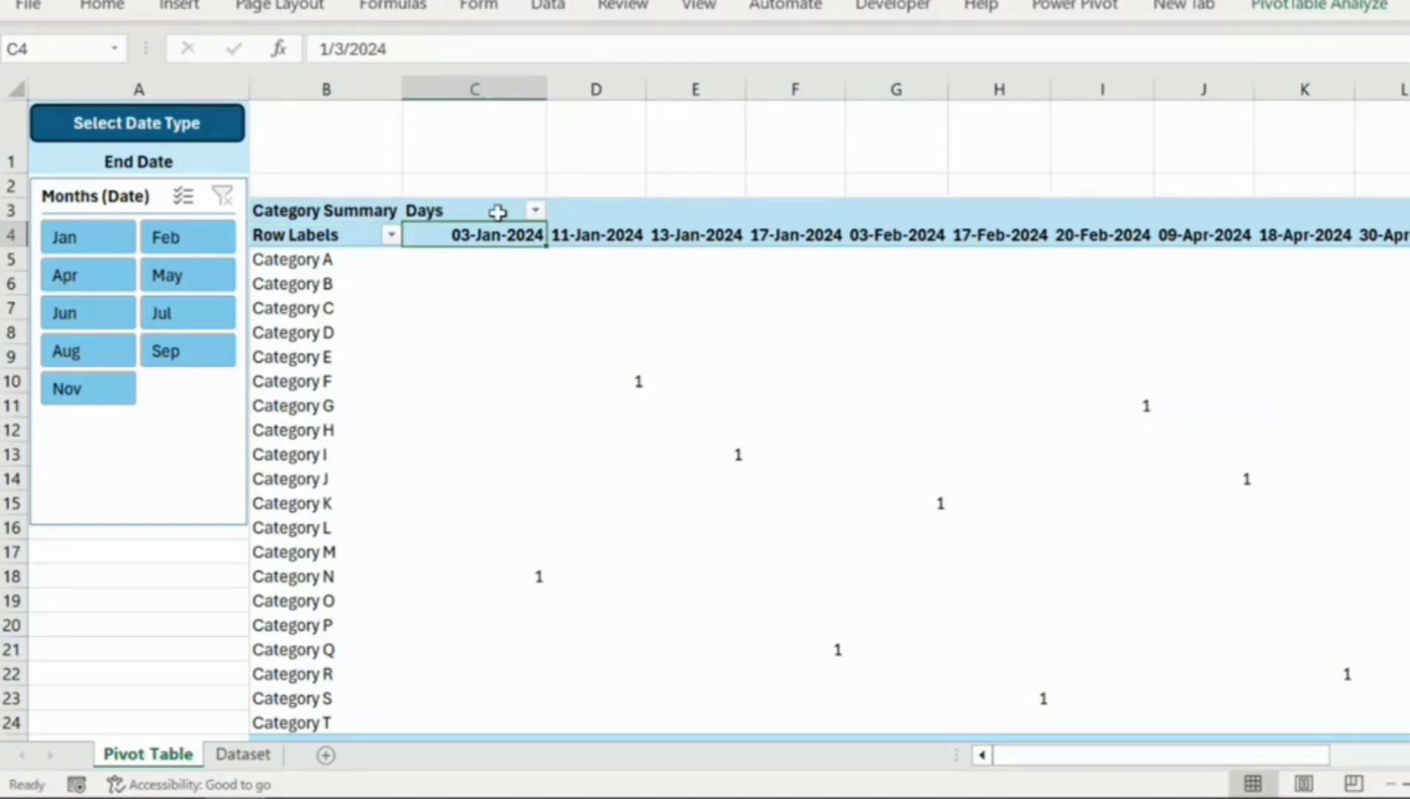
- Rename the PivotTable's Row Labels header in B4 as Category Type
left_click(328, 234)
type("Cat")
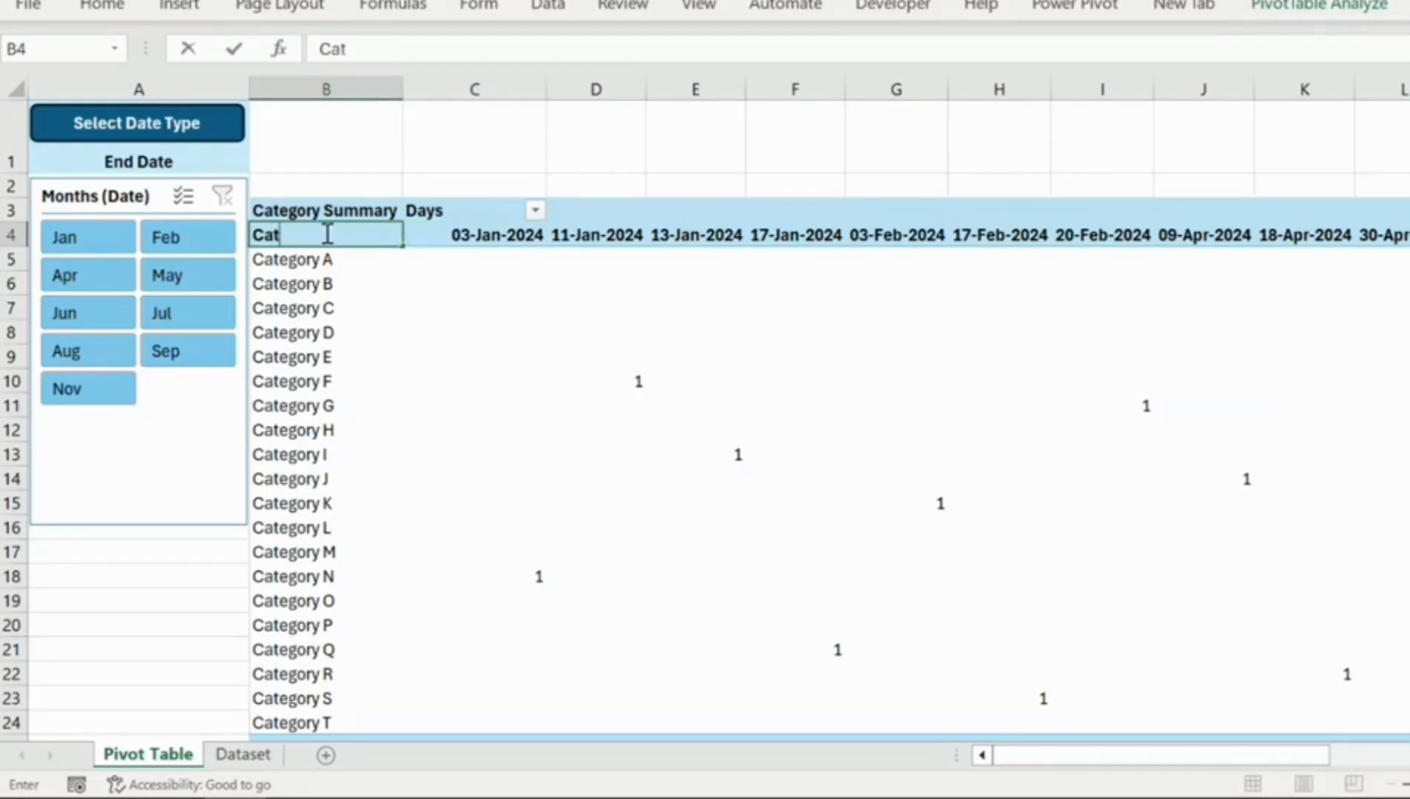
type("egory Type")
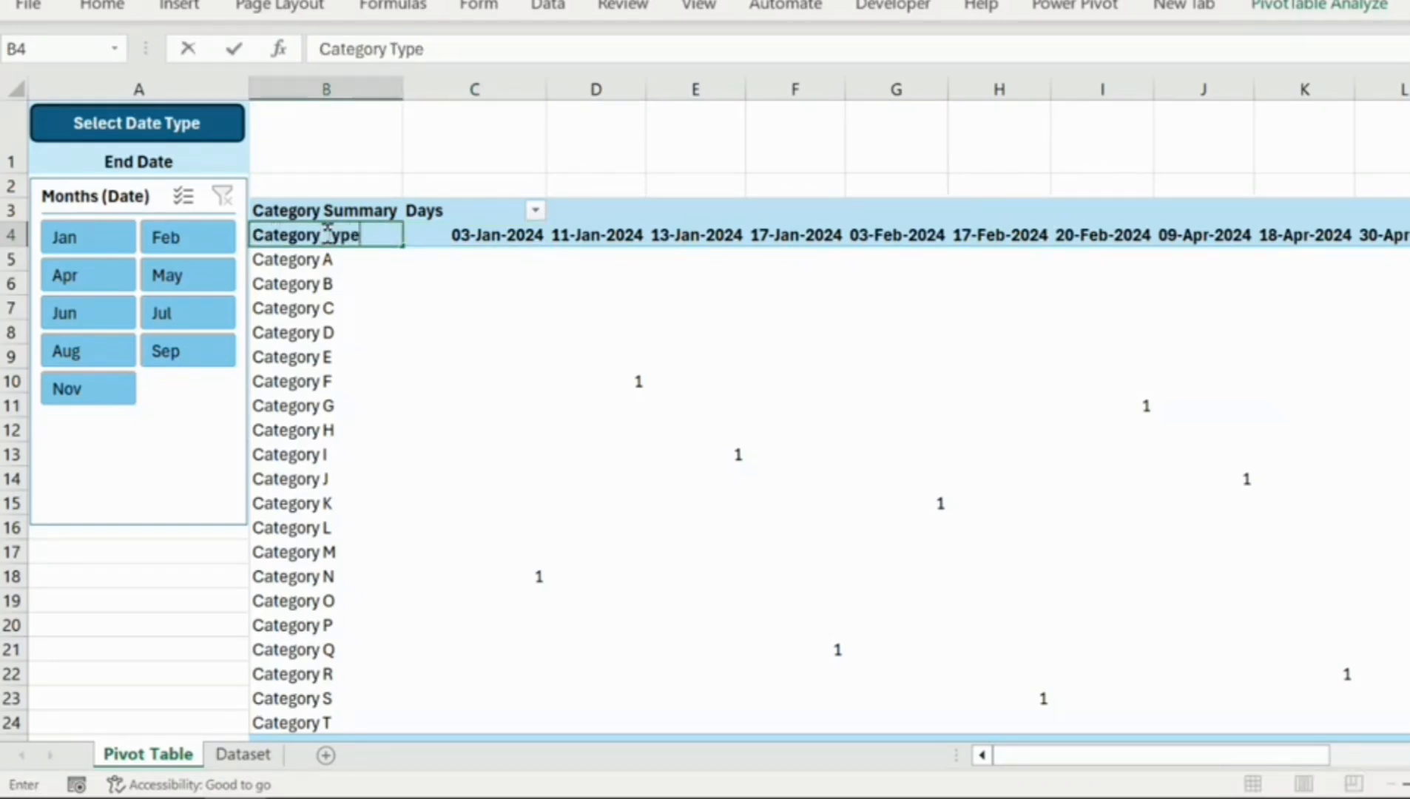
key("Return")
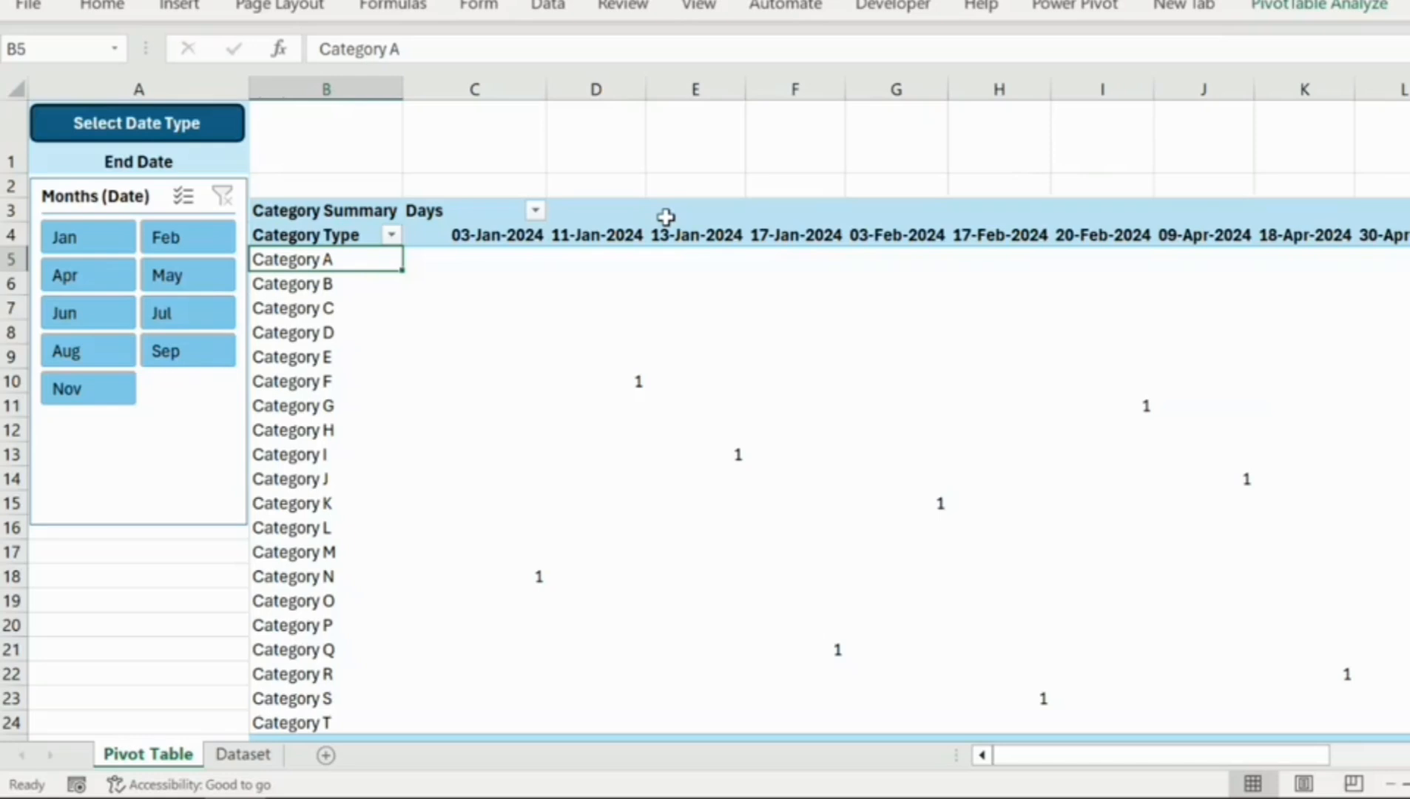
- Use the Months (Date) slicer to filter the PivotTable by Jun, May and finally Jan
mouse_move(690, 382)
left_click(176, 158)
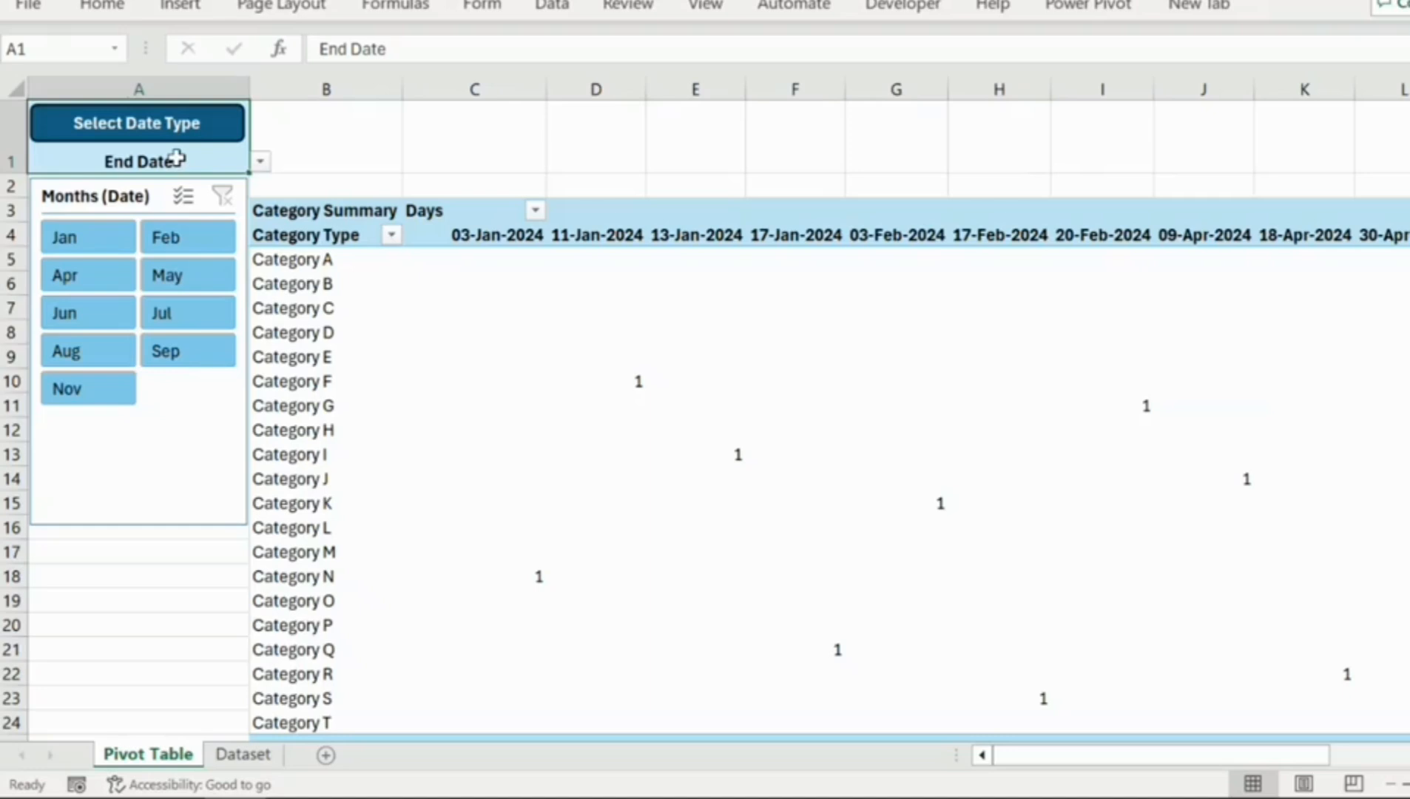
left_click(145, 210)
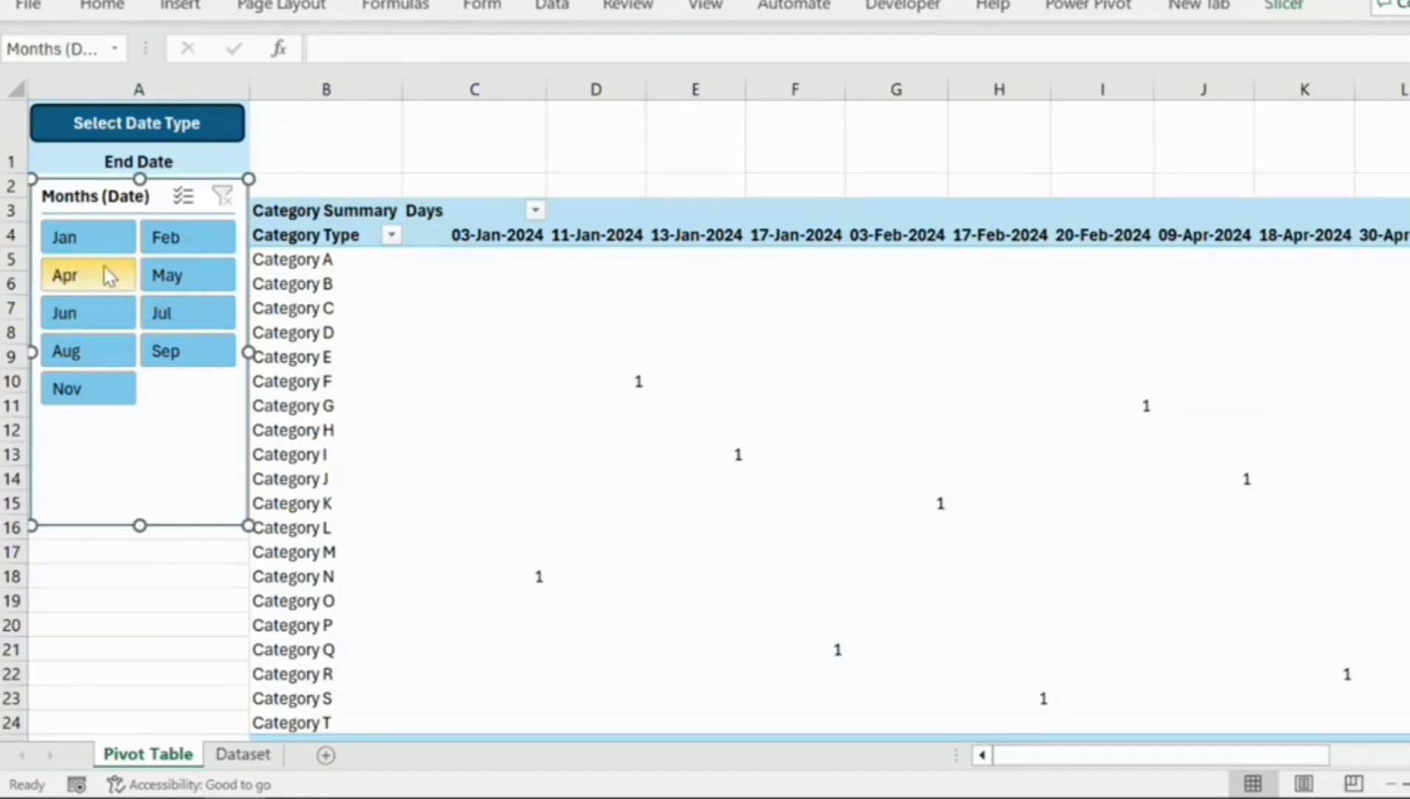
left_click(107, 310)
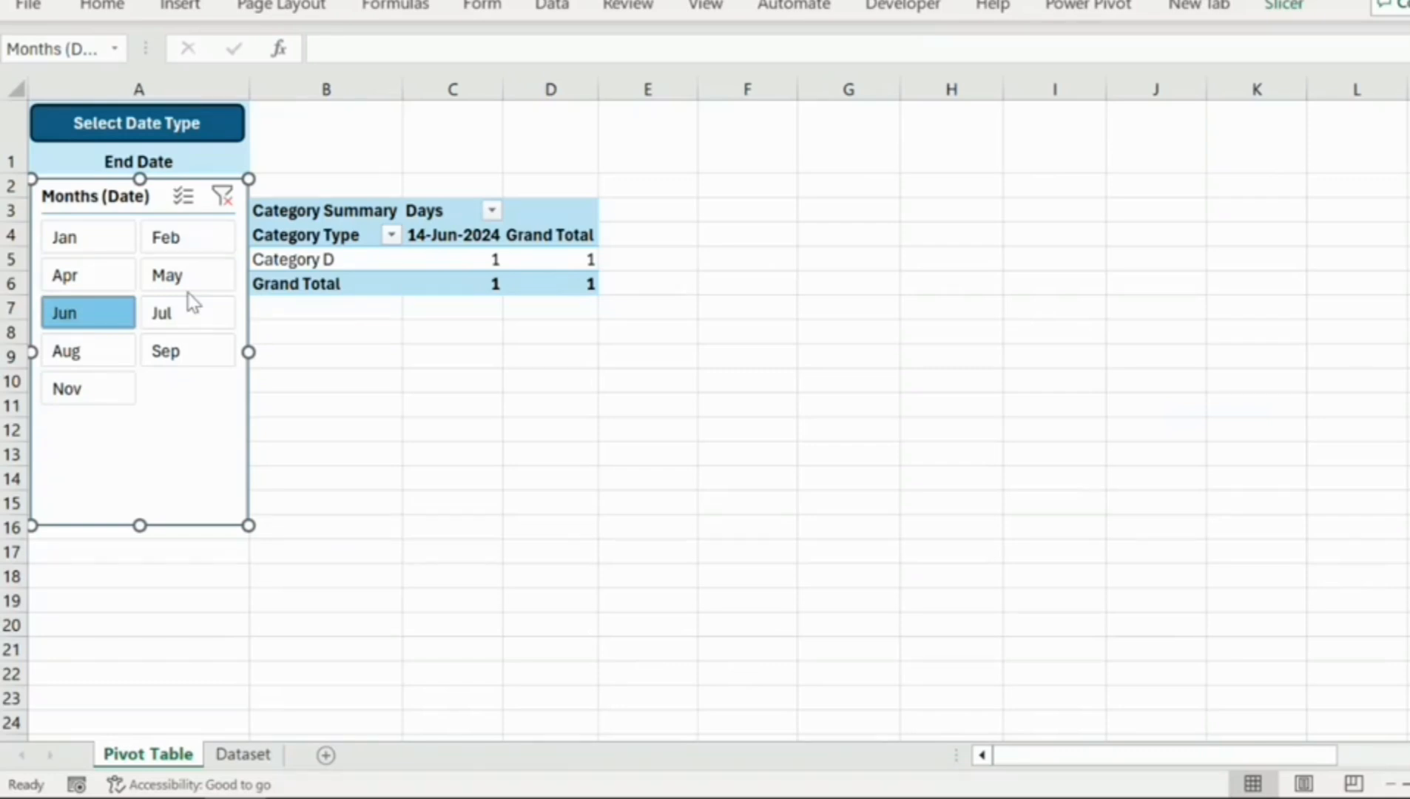
left_click(205, 272)
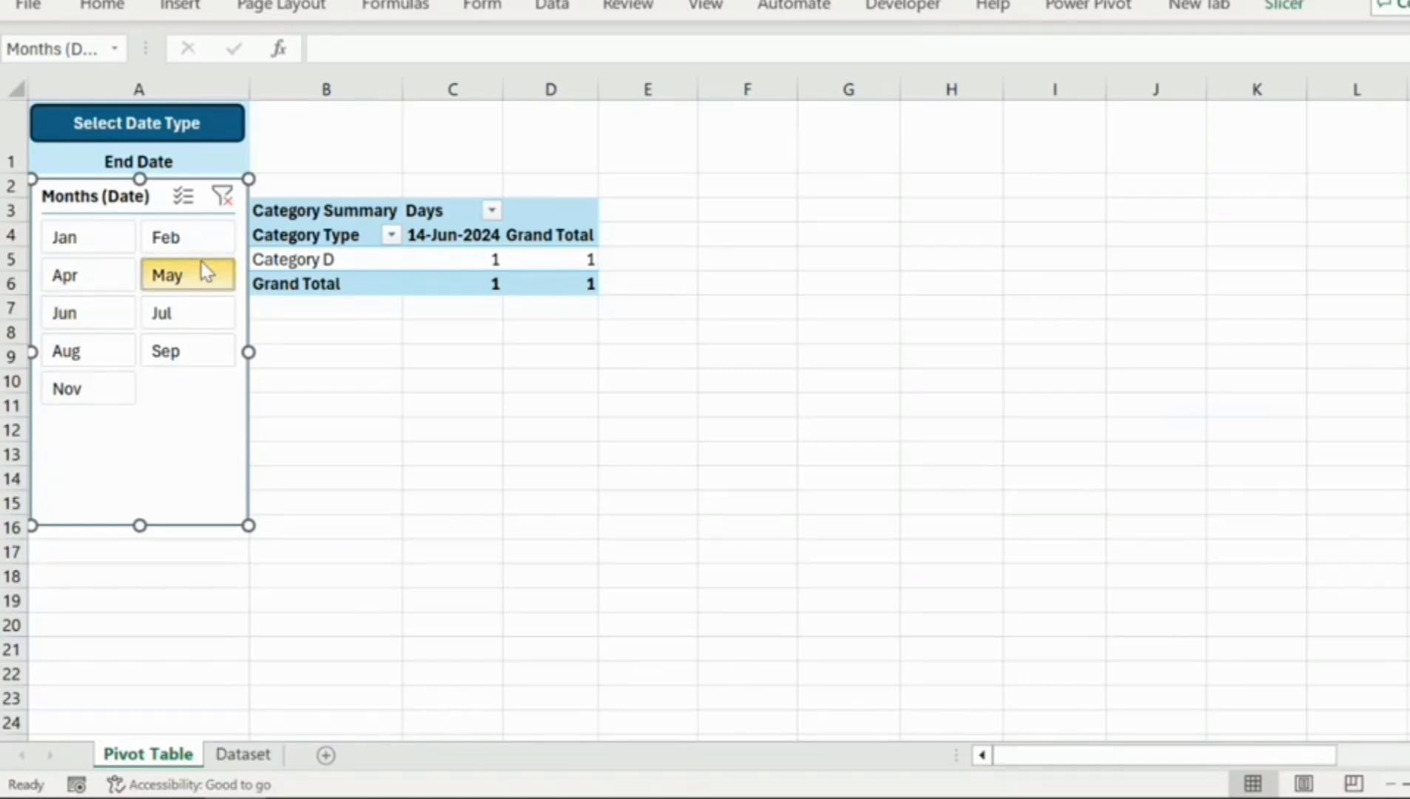
left_click(106, 240)
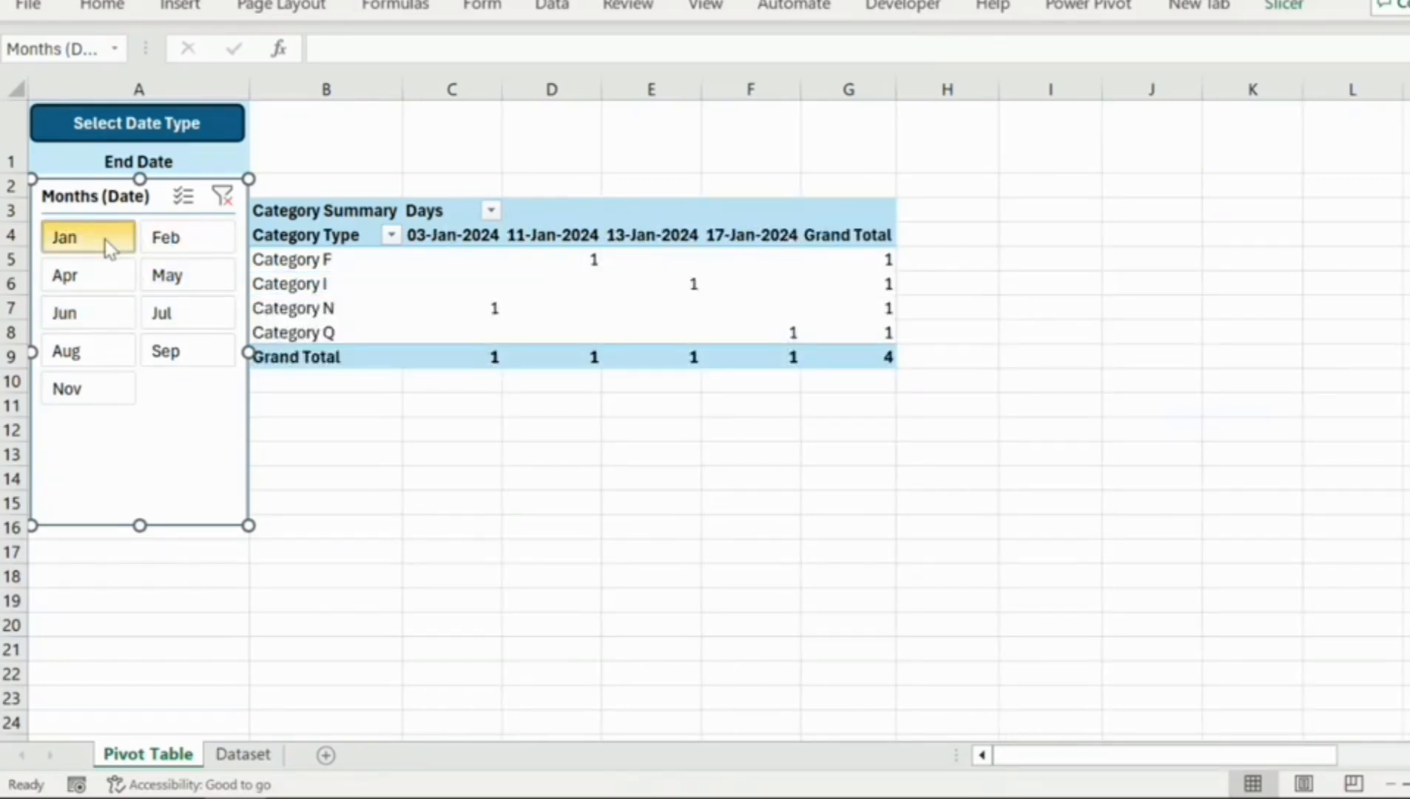
- Examine the selected date type, the January date headers in row 4 and the daily values in the Grand Total row
left_click(171, 164)
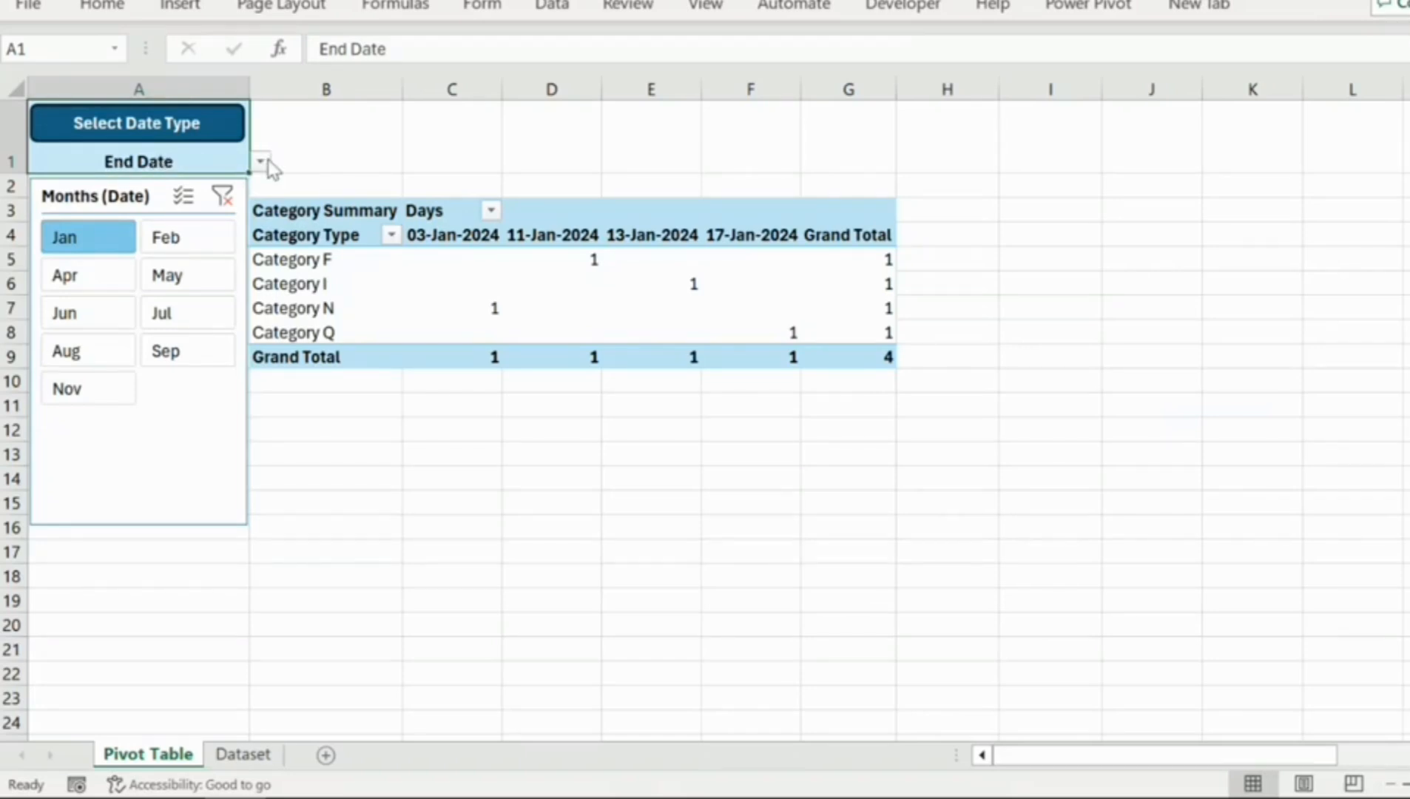
left_click(450, 235)
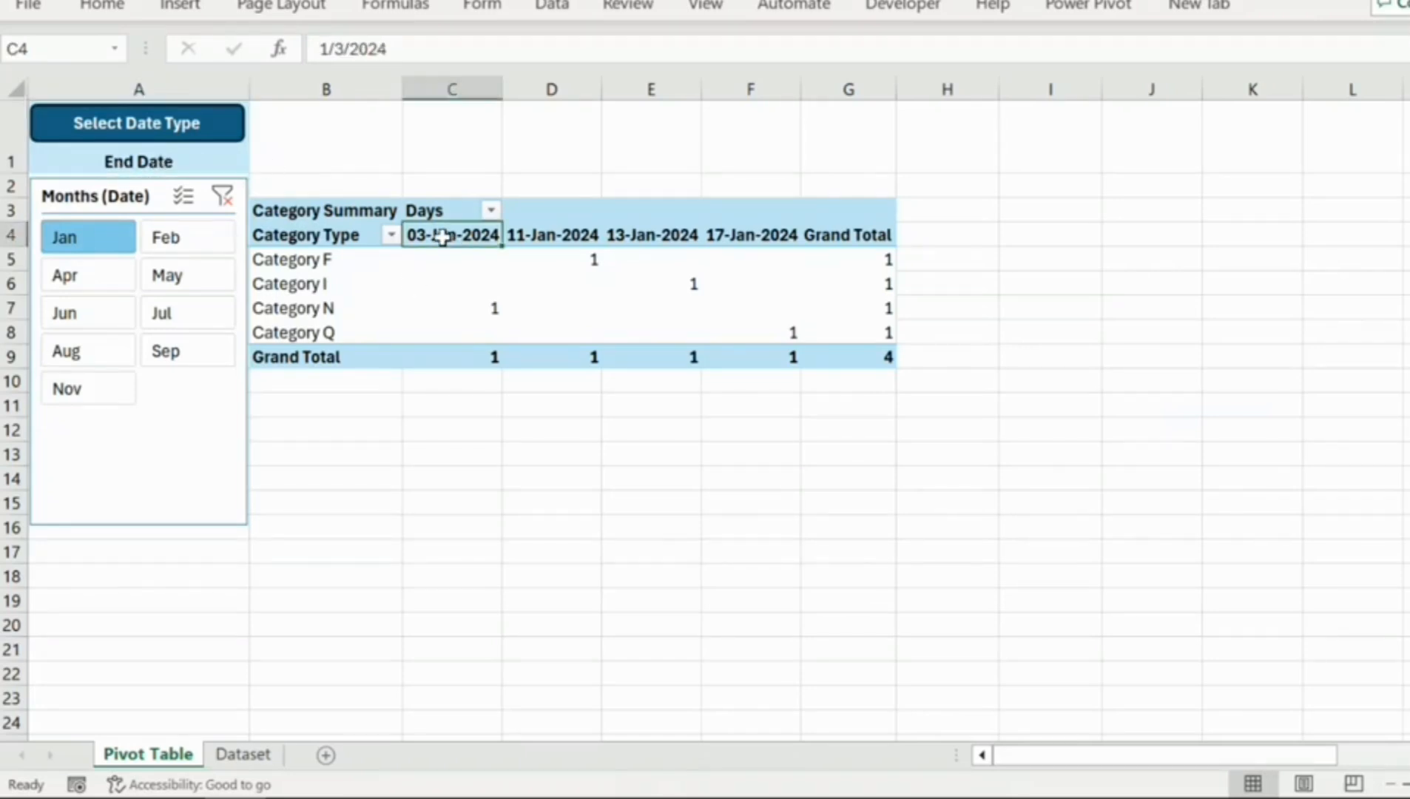
left_click(557, 232)
left_click(670, 234)
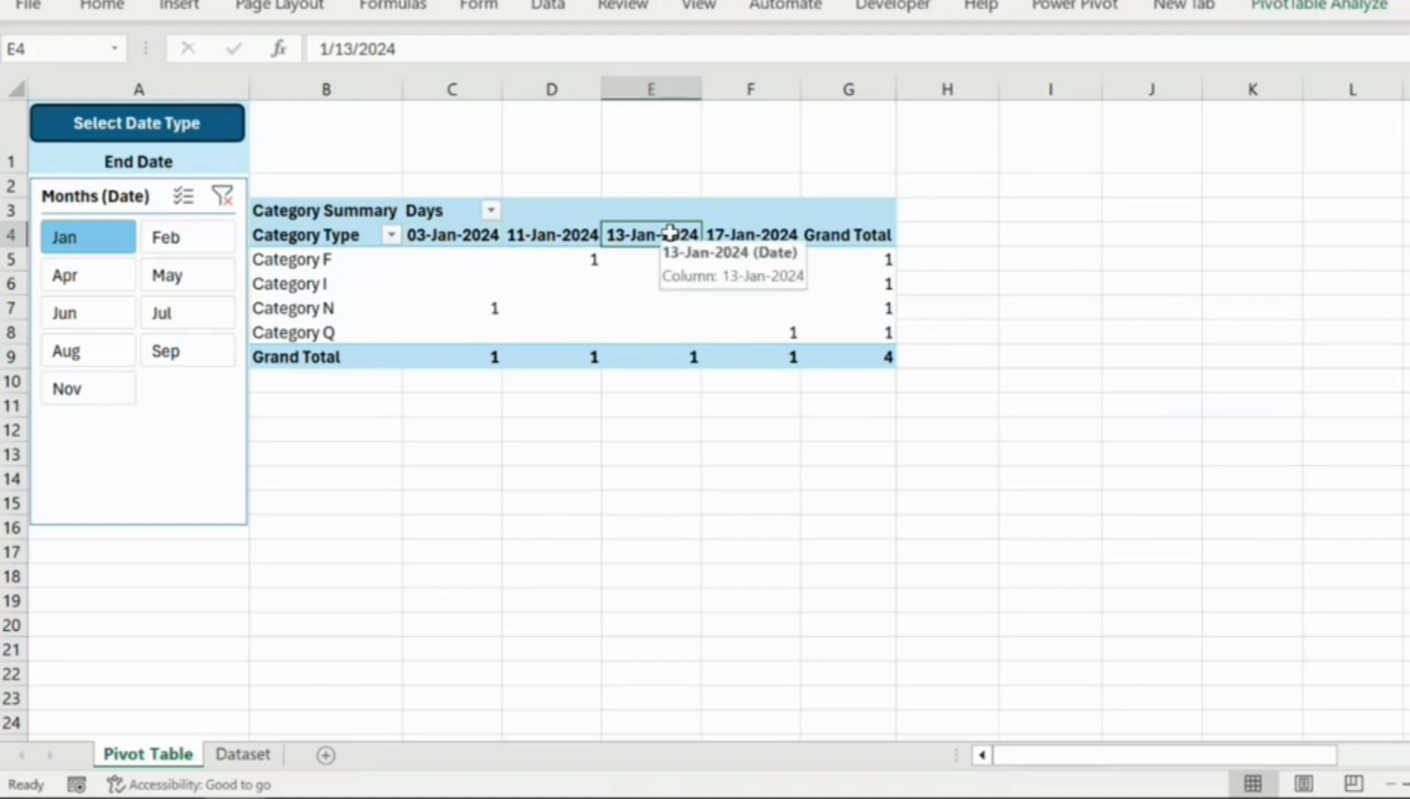
left_click(732, 233)
left_click_drag(481, 362, 751, 357)
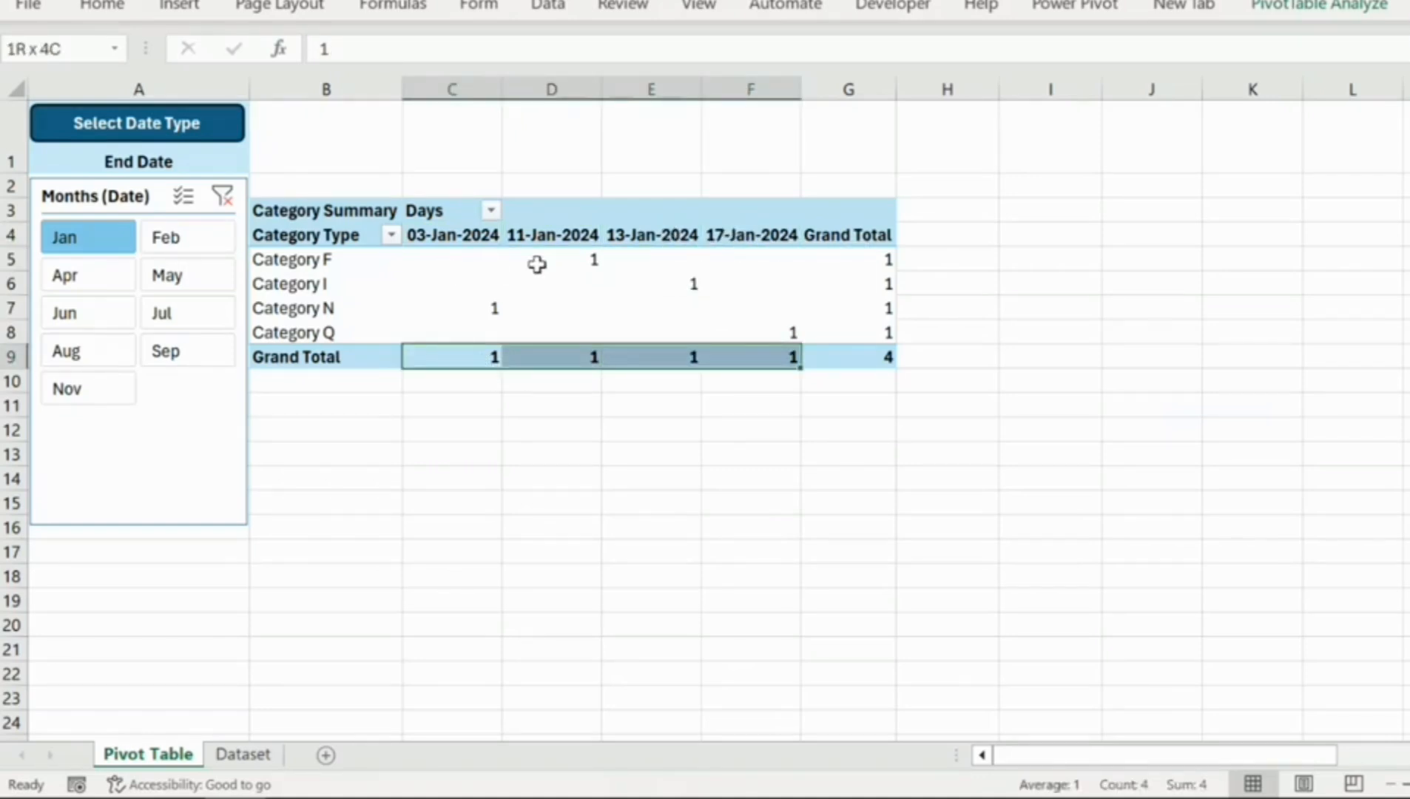
- Filter the Dataset sheet's Date column to show only January 2024
left_click(239, 756)
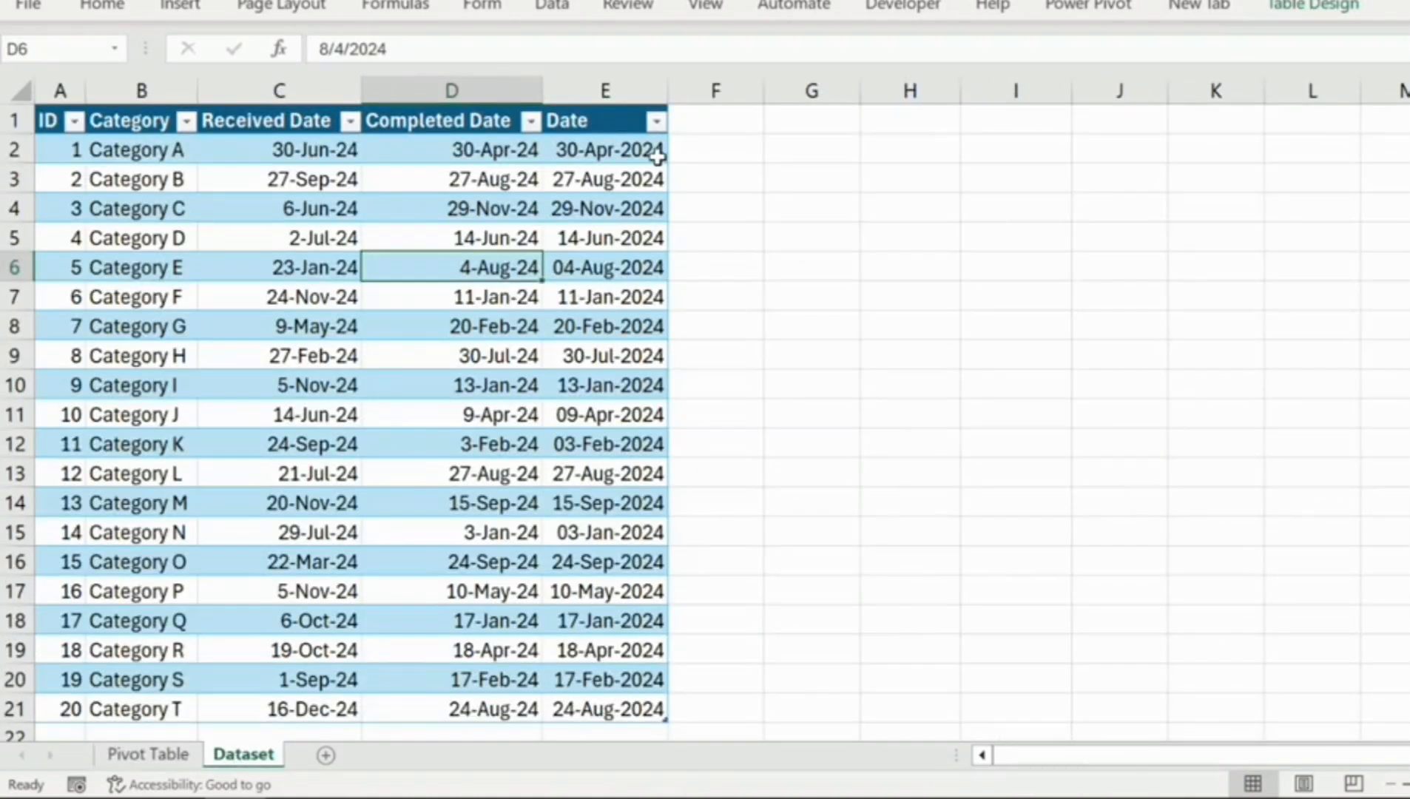
left_click(657, 121)
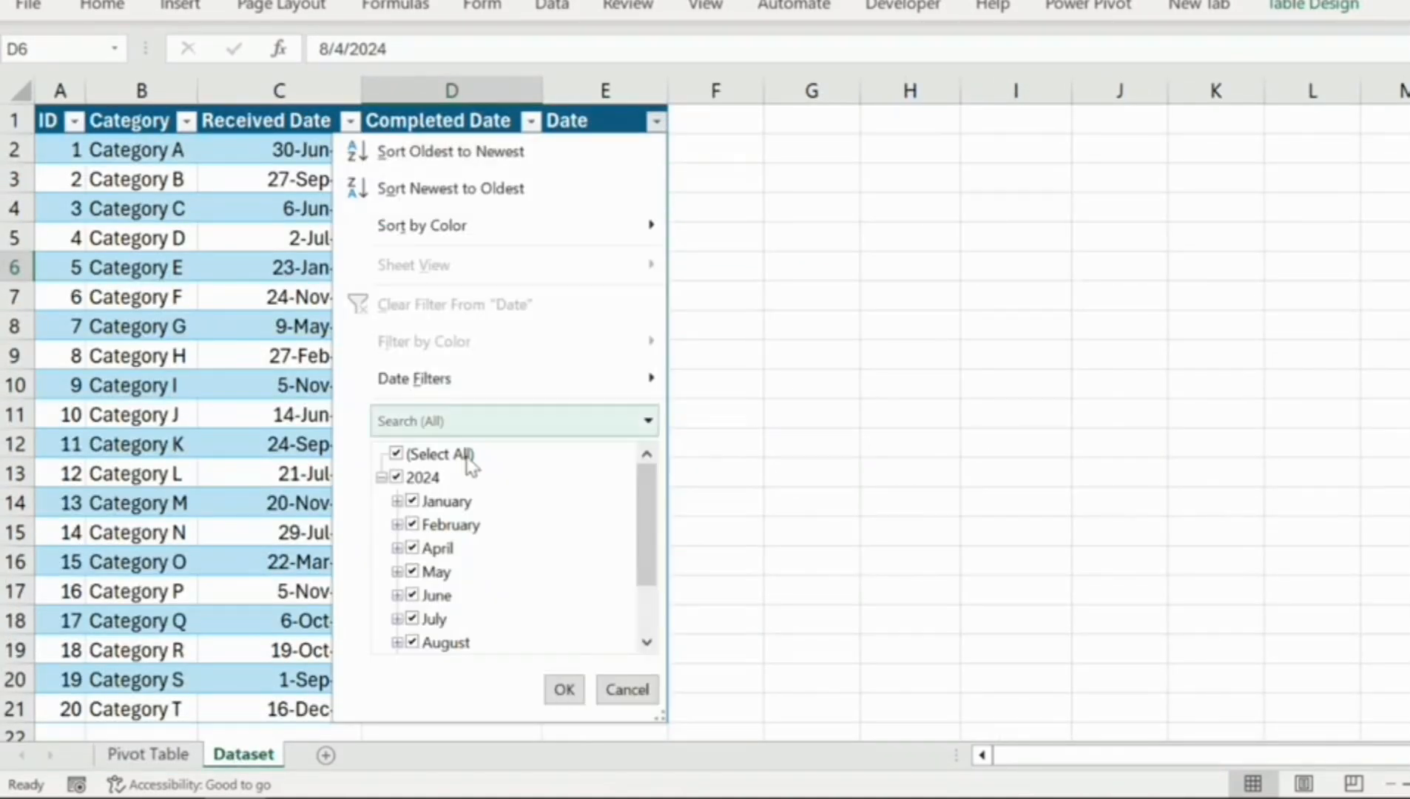
left_click(439, 459)
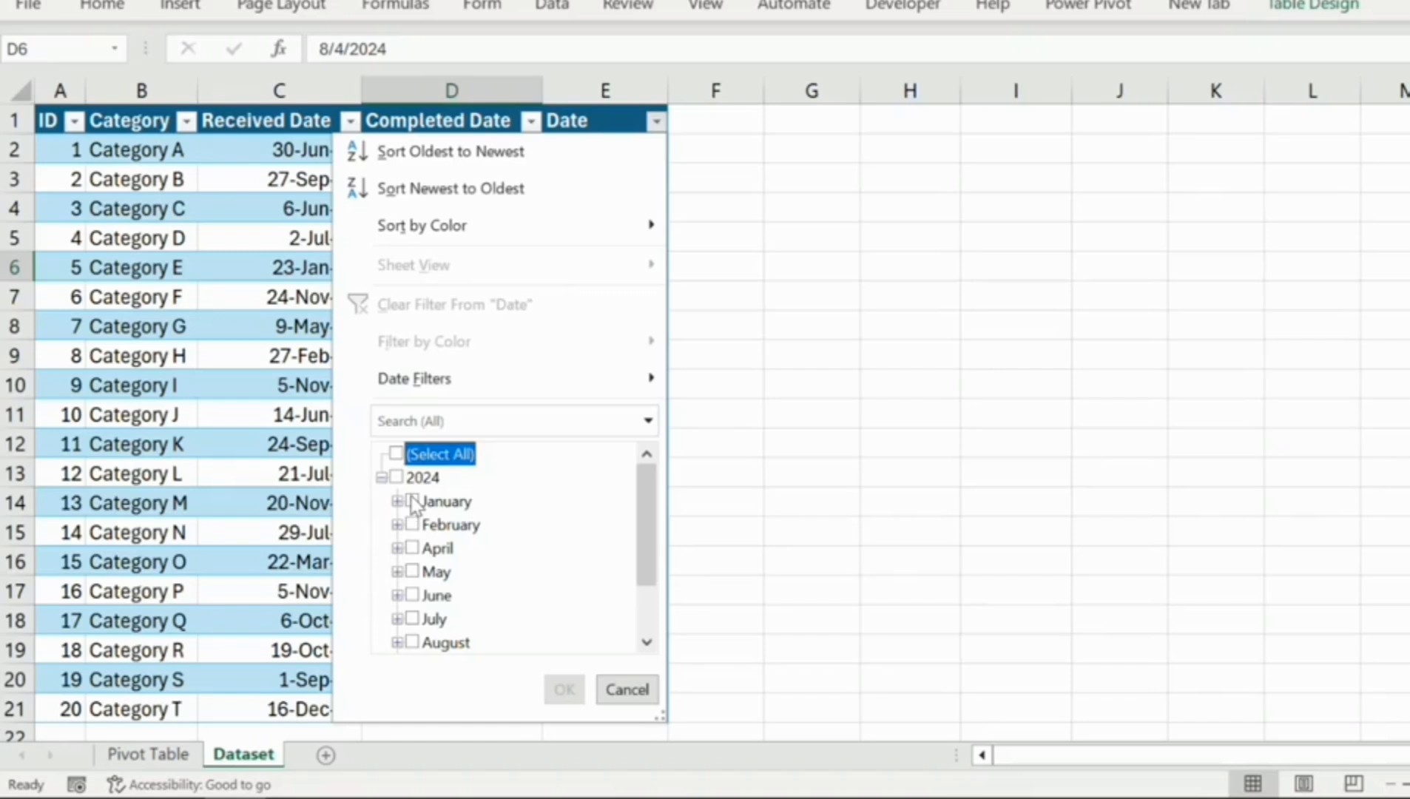
left_click(412, 502)
left_click(561, 687)
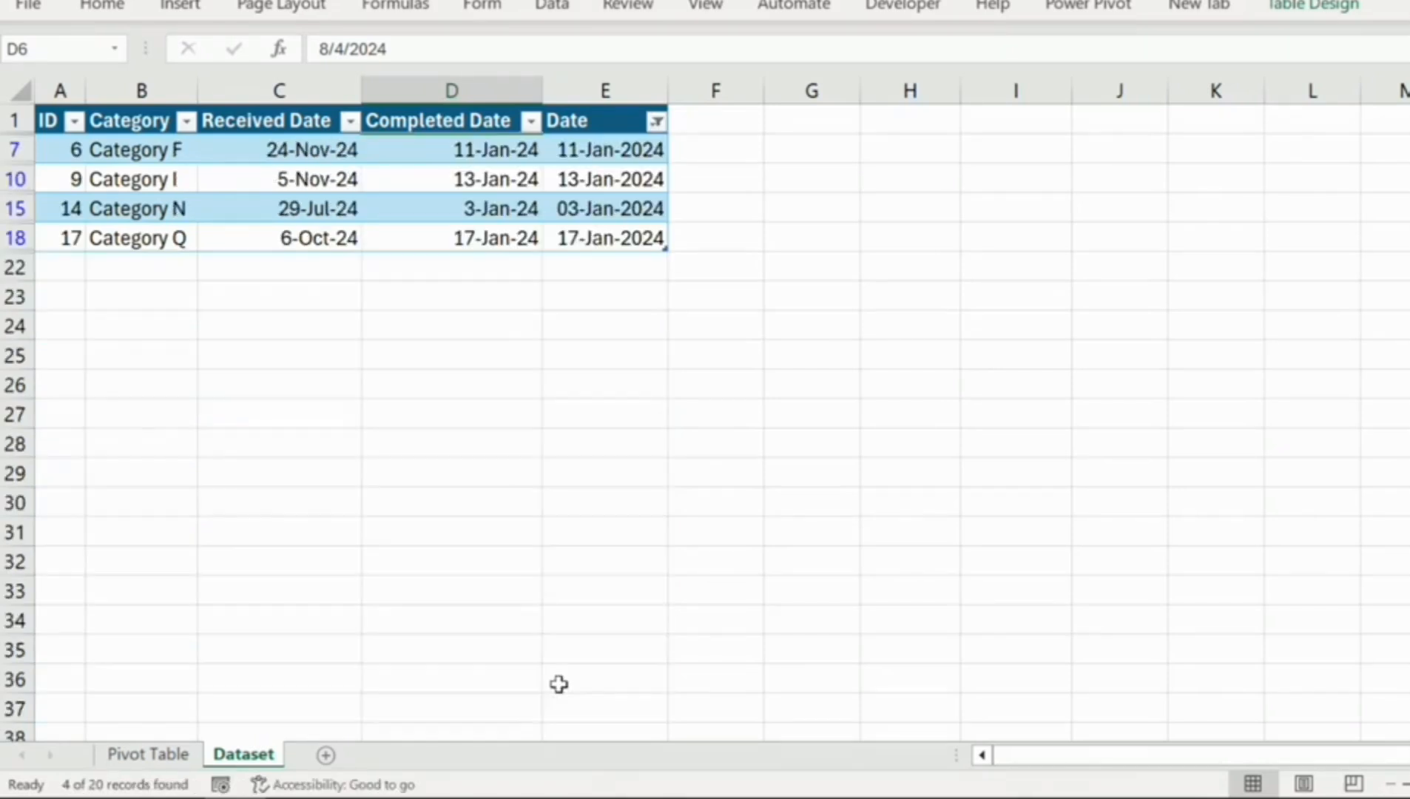
- Select the filtered January entries in the Date column for checking, and clear the filter from that column
left_click(618, 147)
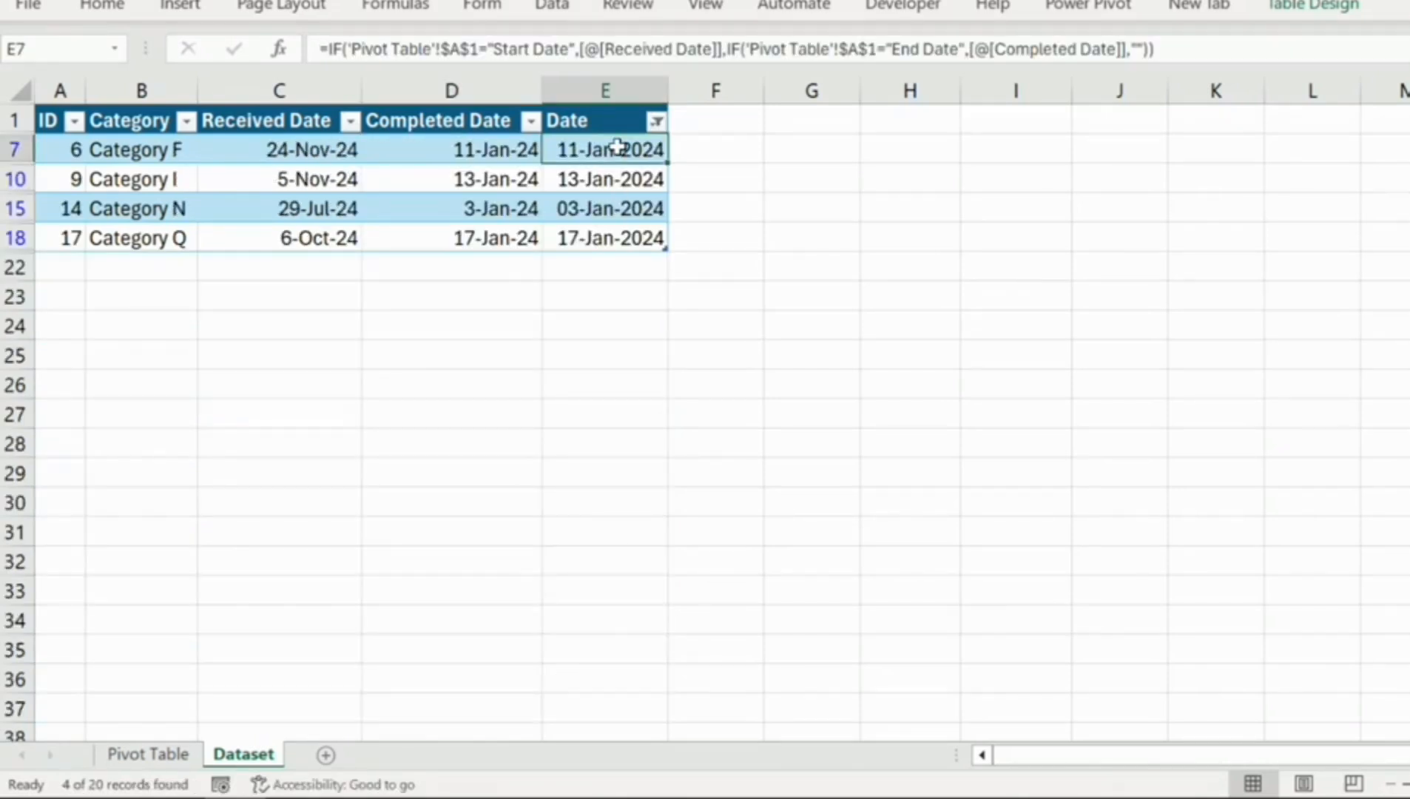
key("shift+Down")
key("shift+Down")
key("shift+Down")
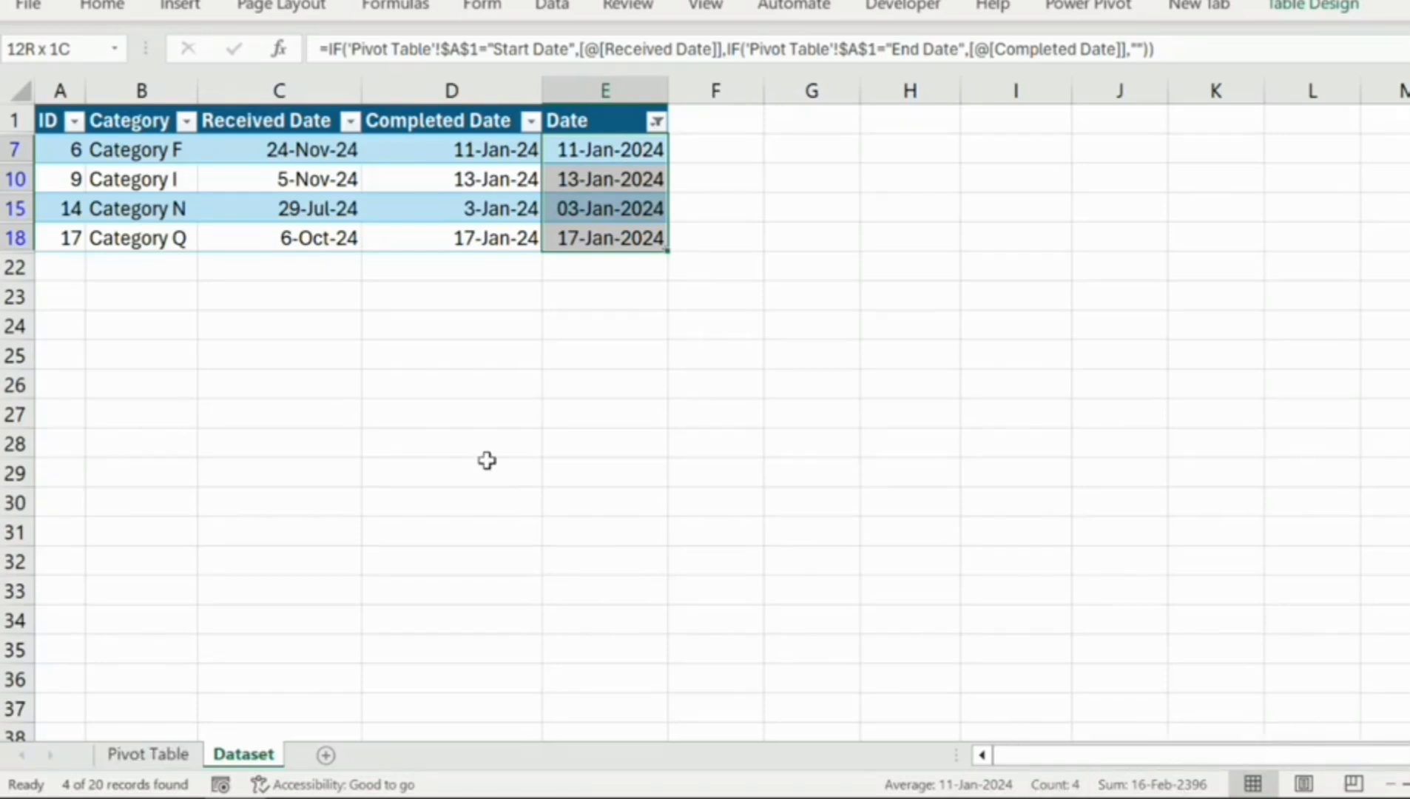
left_click(657, 122)
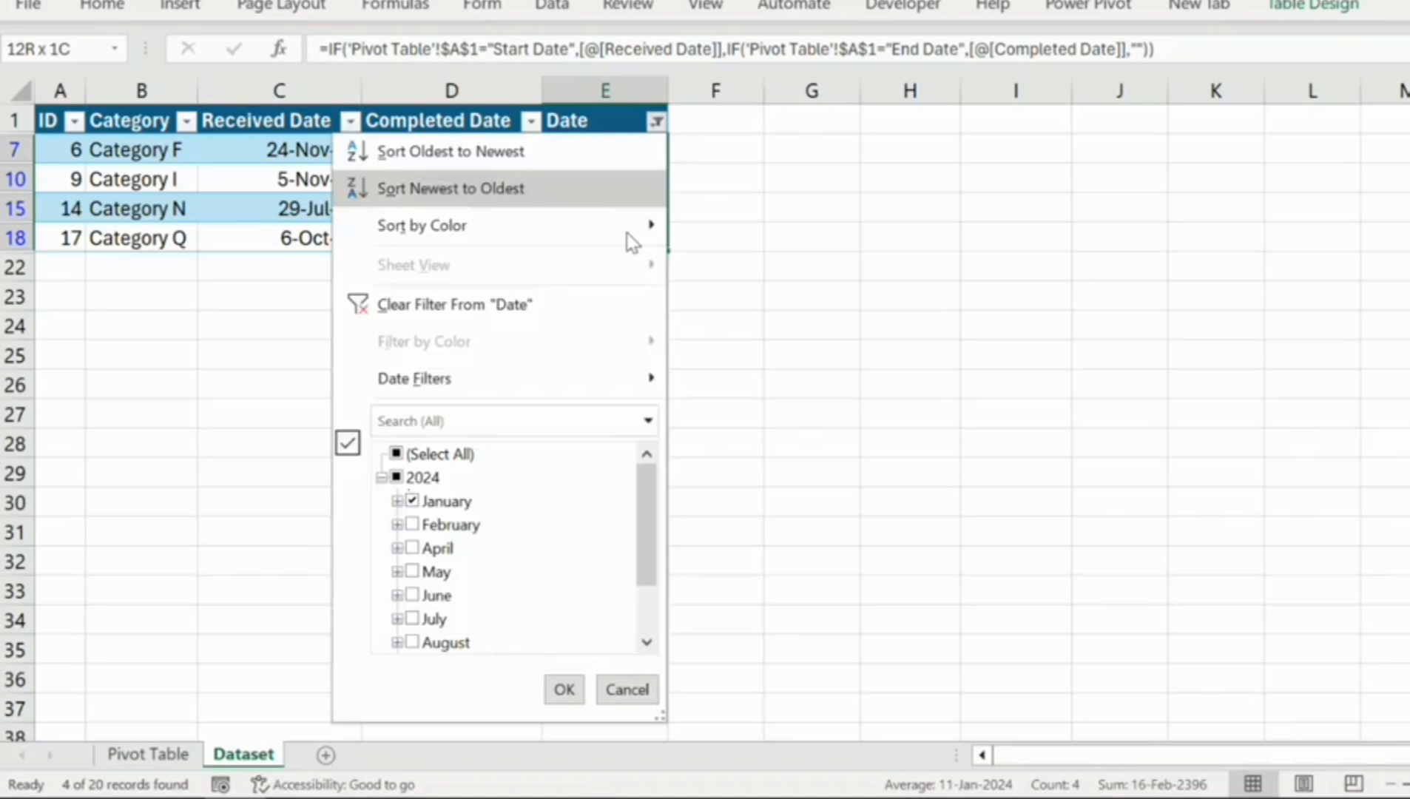
left_click(474, 319)
- Filter the Completed Date column to January 2024 to compare its rows, and clear that filter
left_click(532, 122)
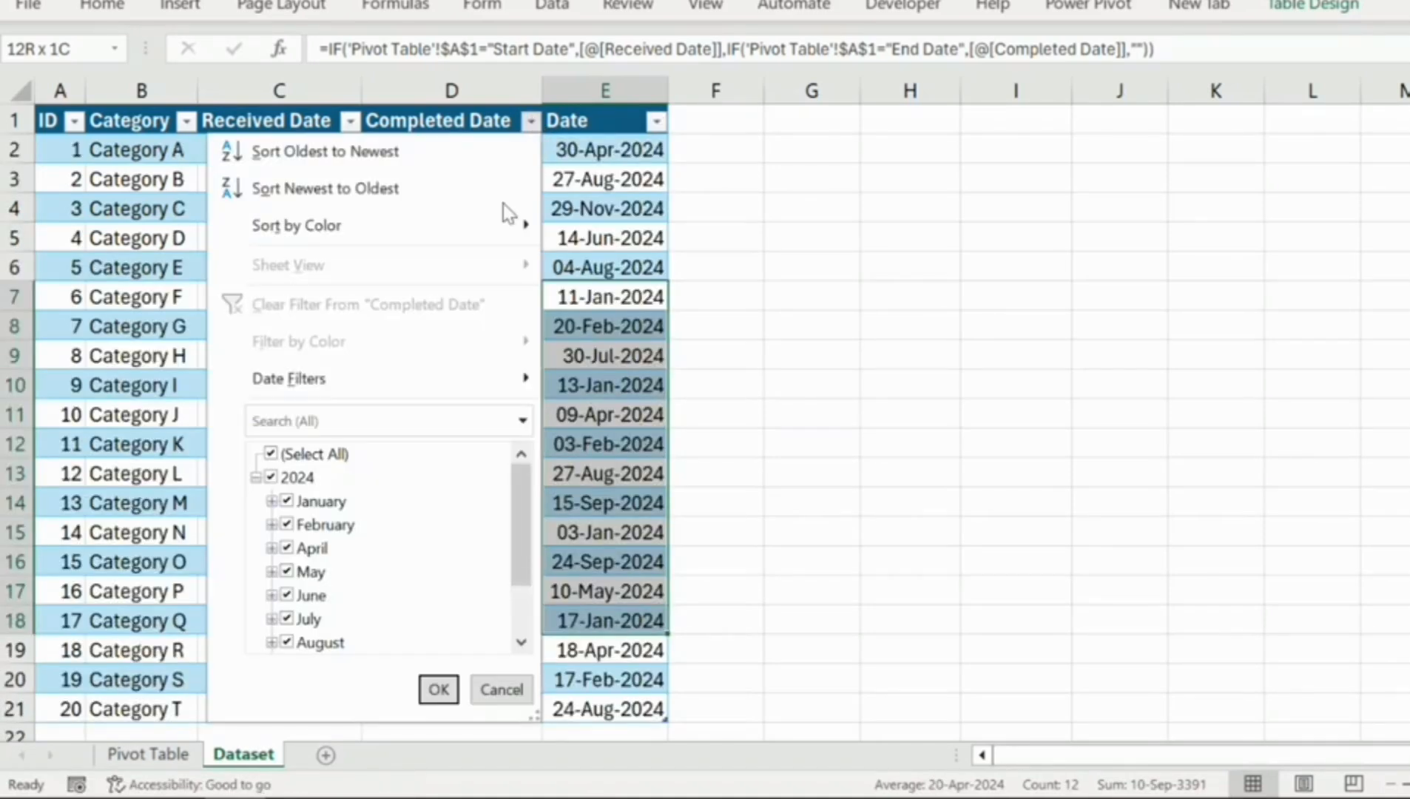
left_click(333, 455)
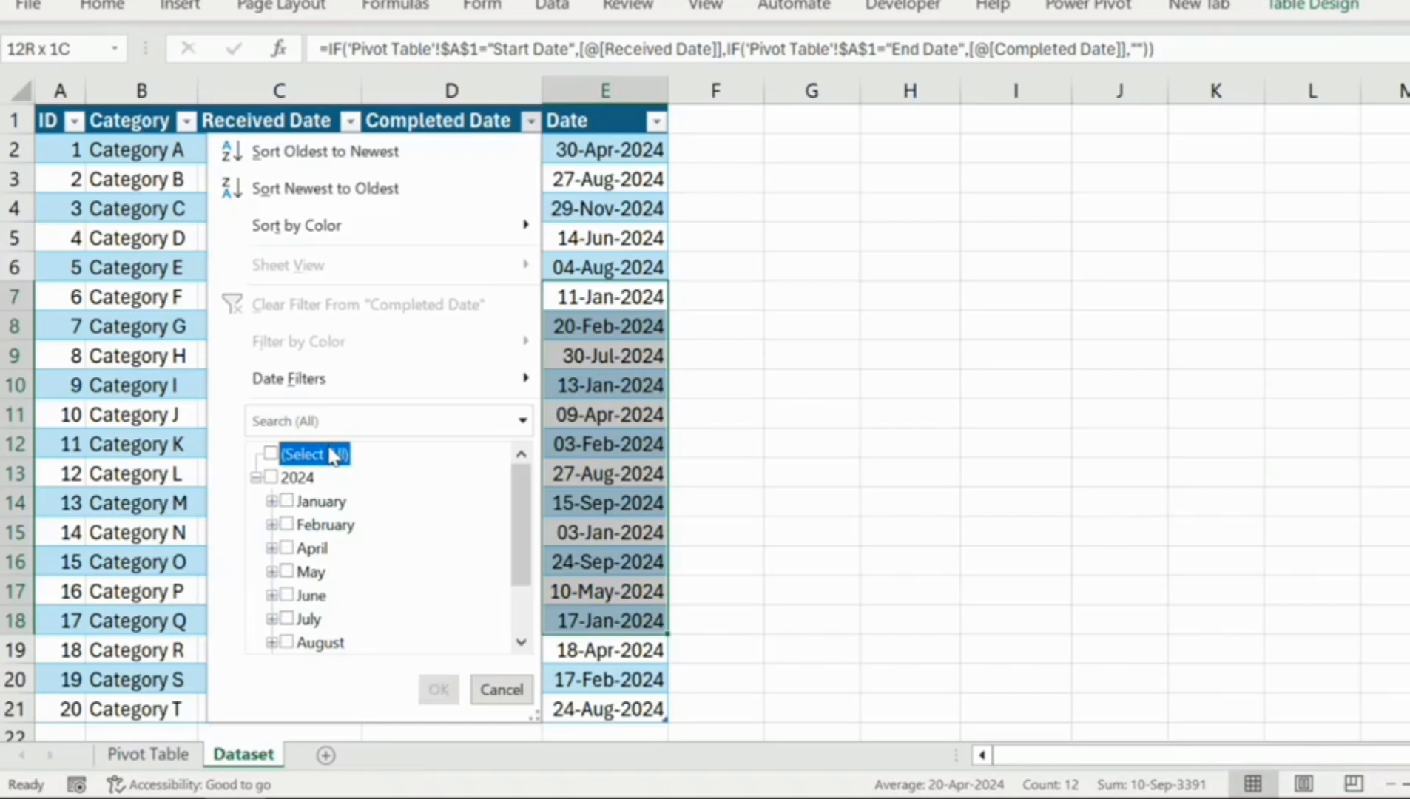
left_click(286, 502)
left_click(439, 690)
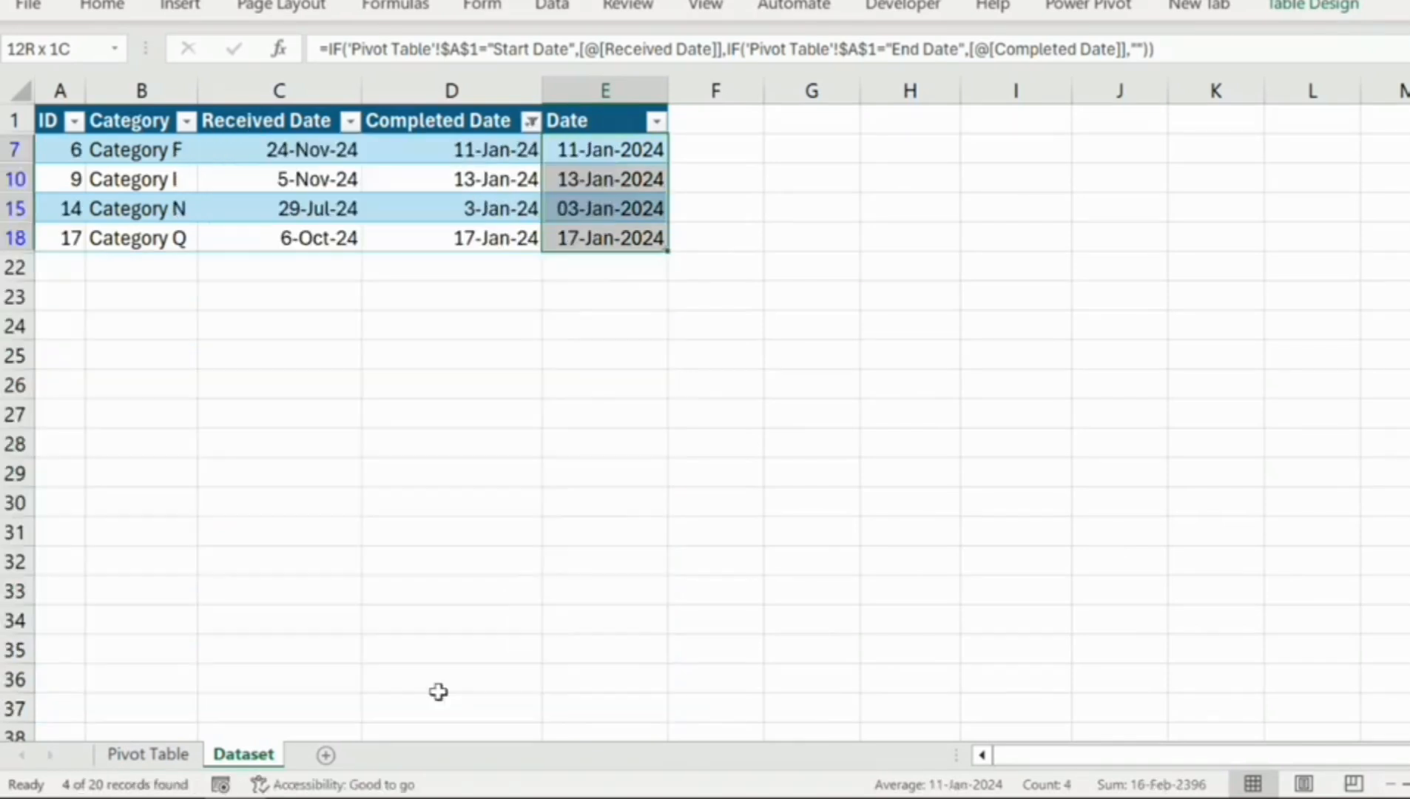
left_click(511, 265)
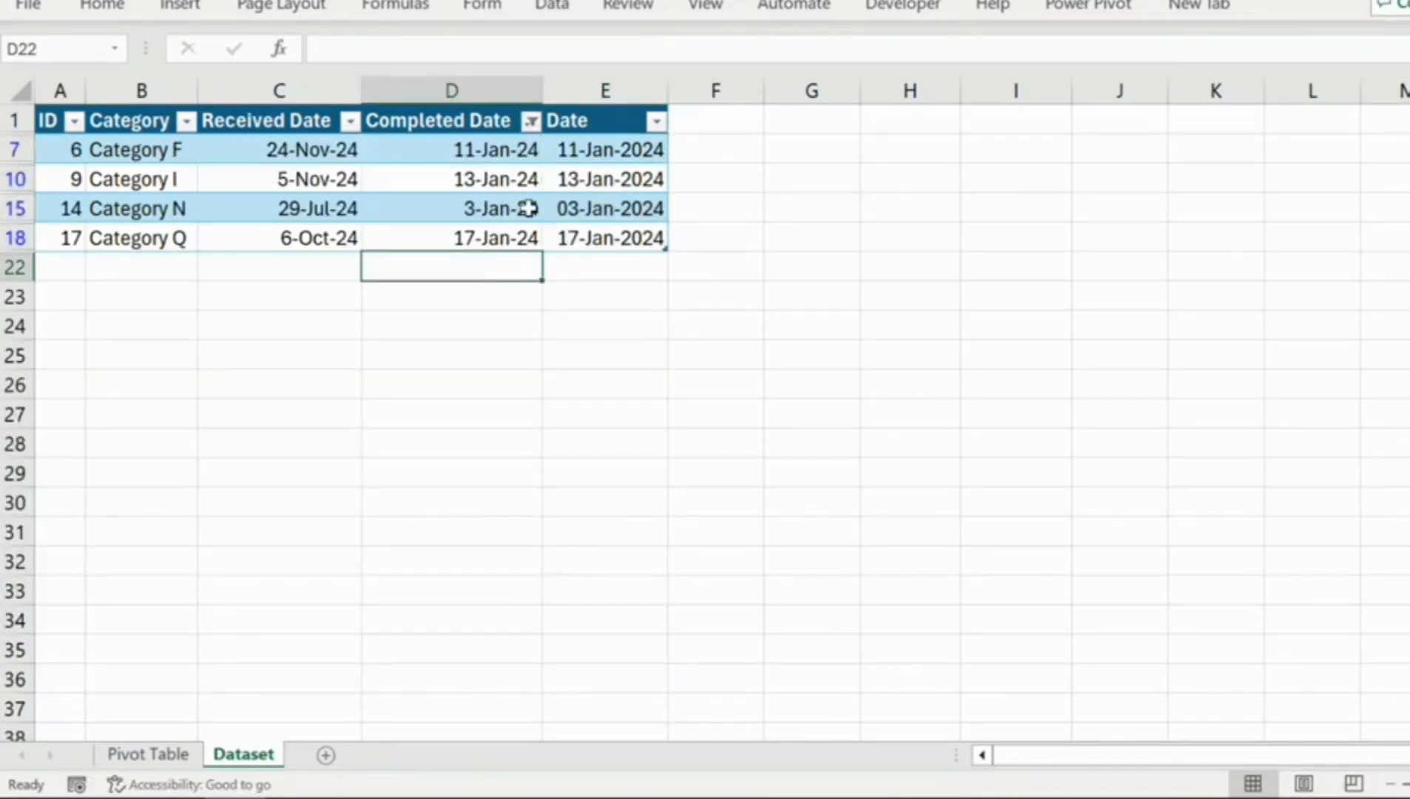
left_click(532, 125)
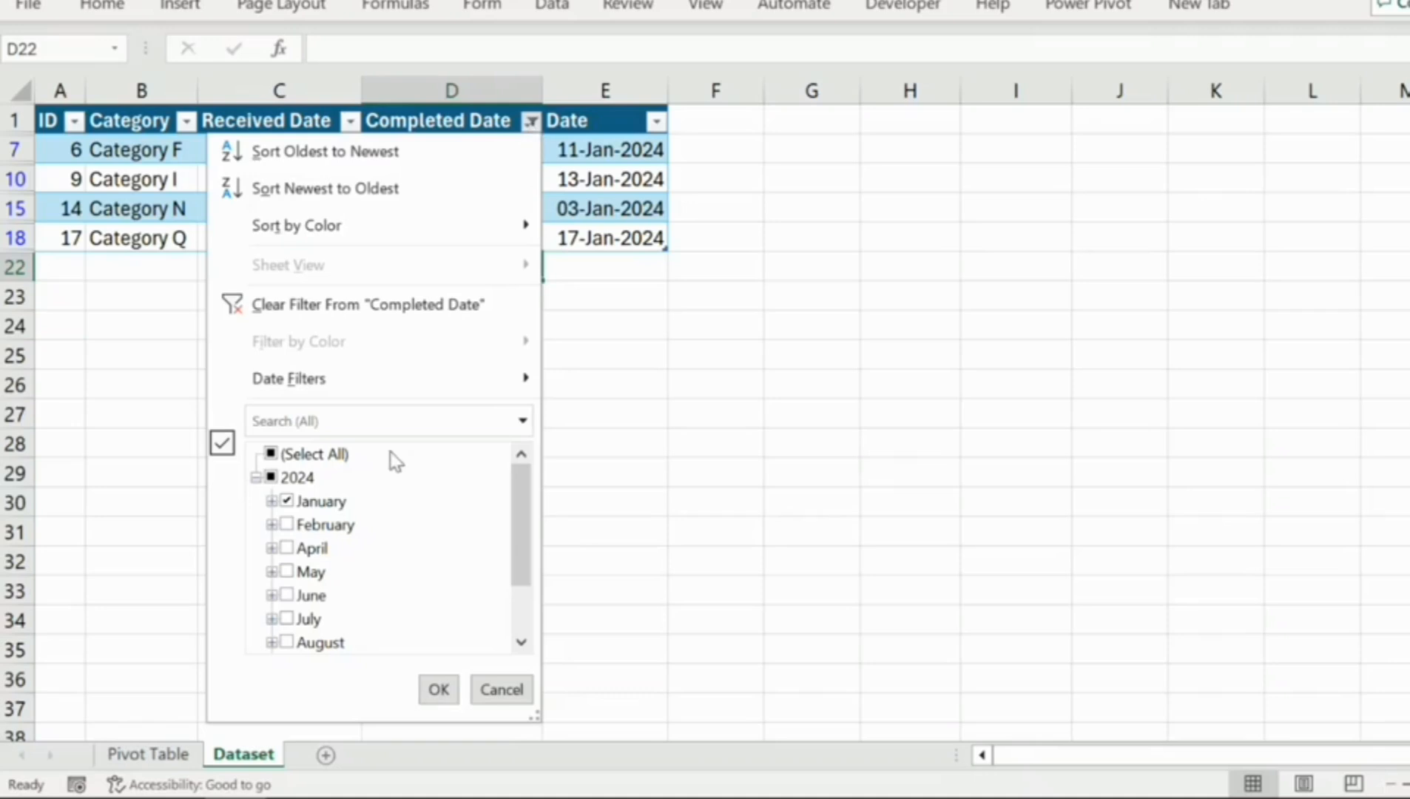
left_click(304, 306)
- Set the date type in cell A1 of the Pivot Table sheet to Start Date and refresh the PivotTable
left_click(162, 754)
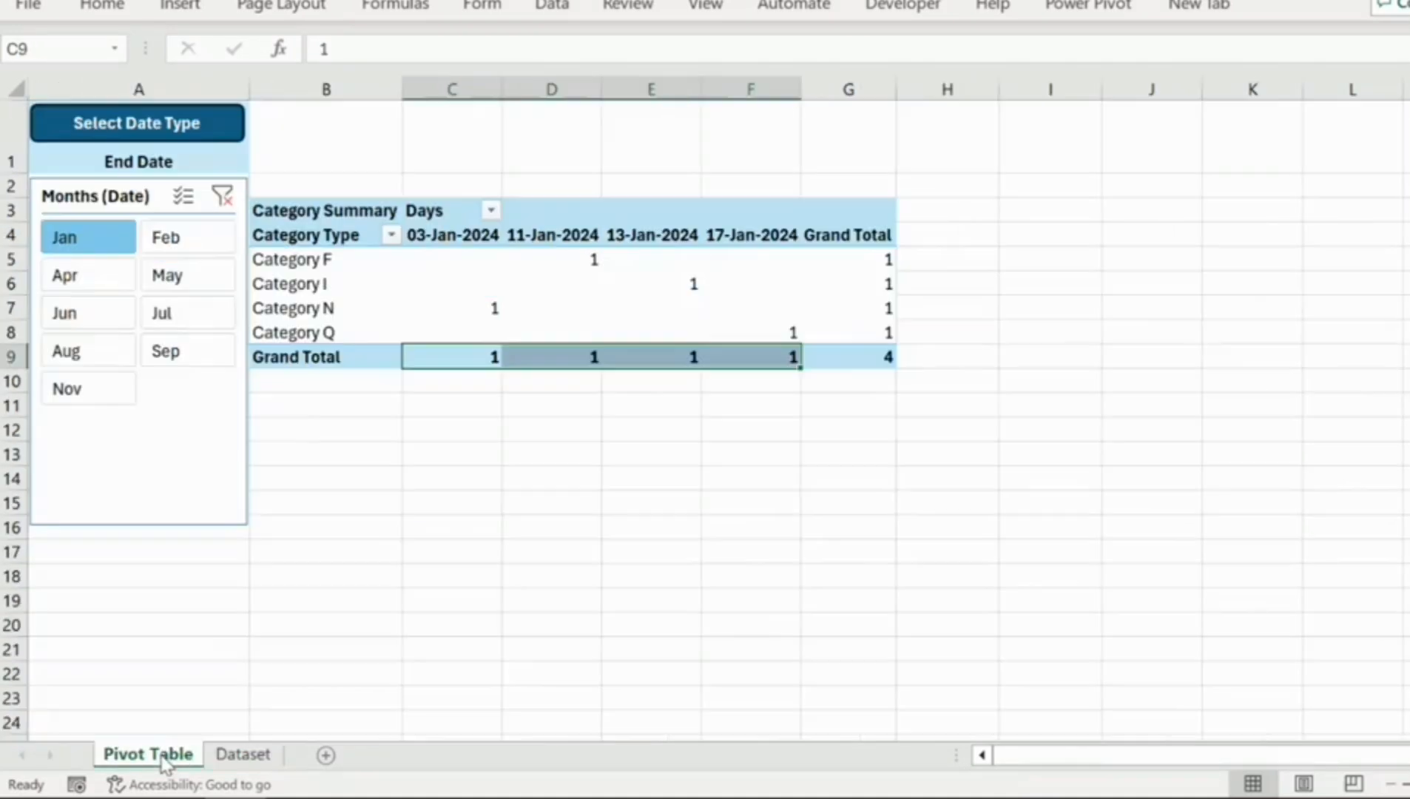
left_click(198, 154)
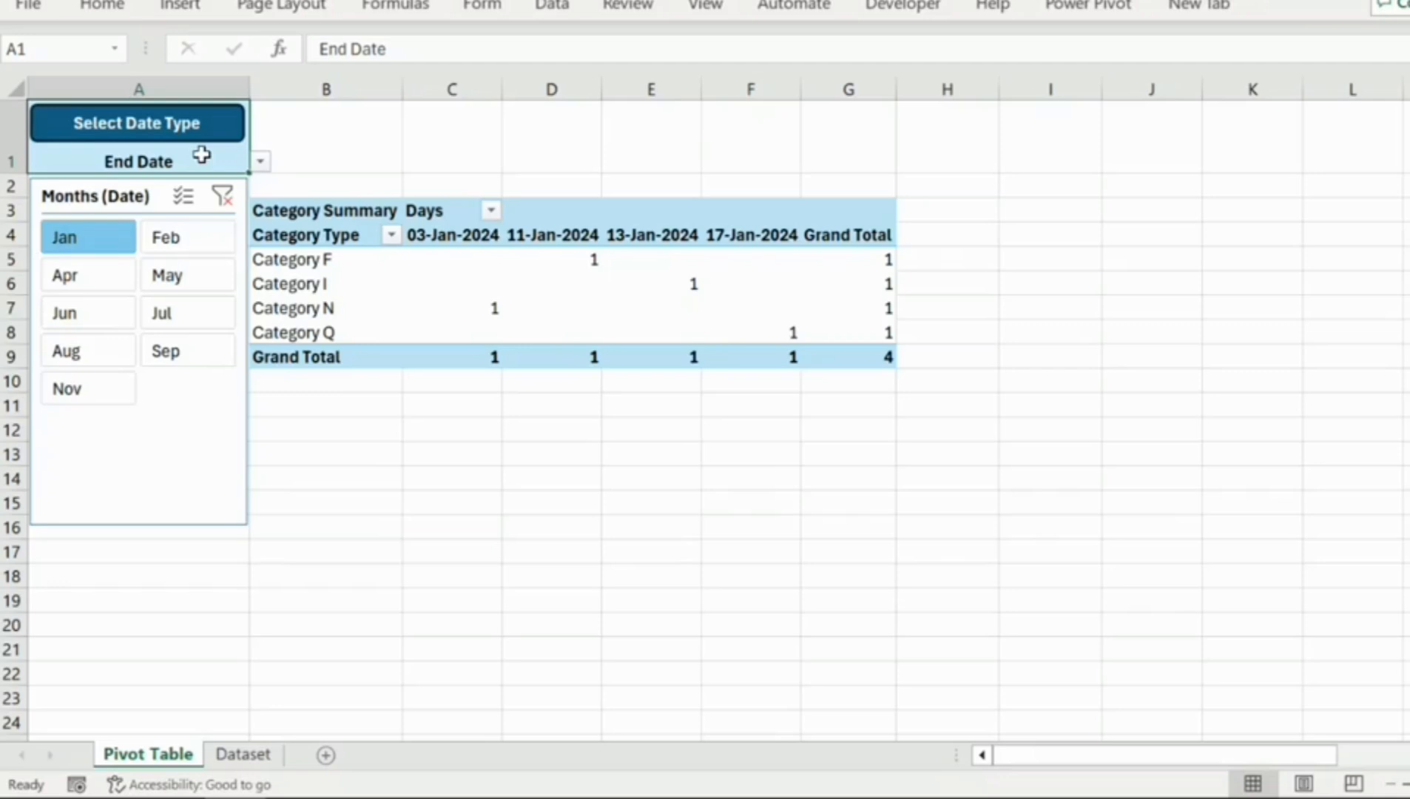
left_click(260, 162)
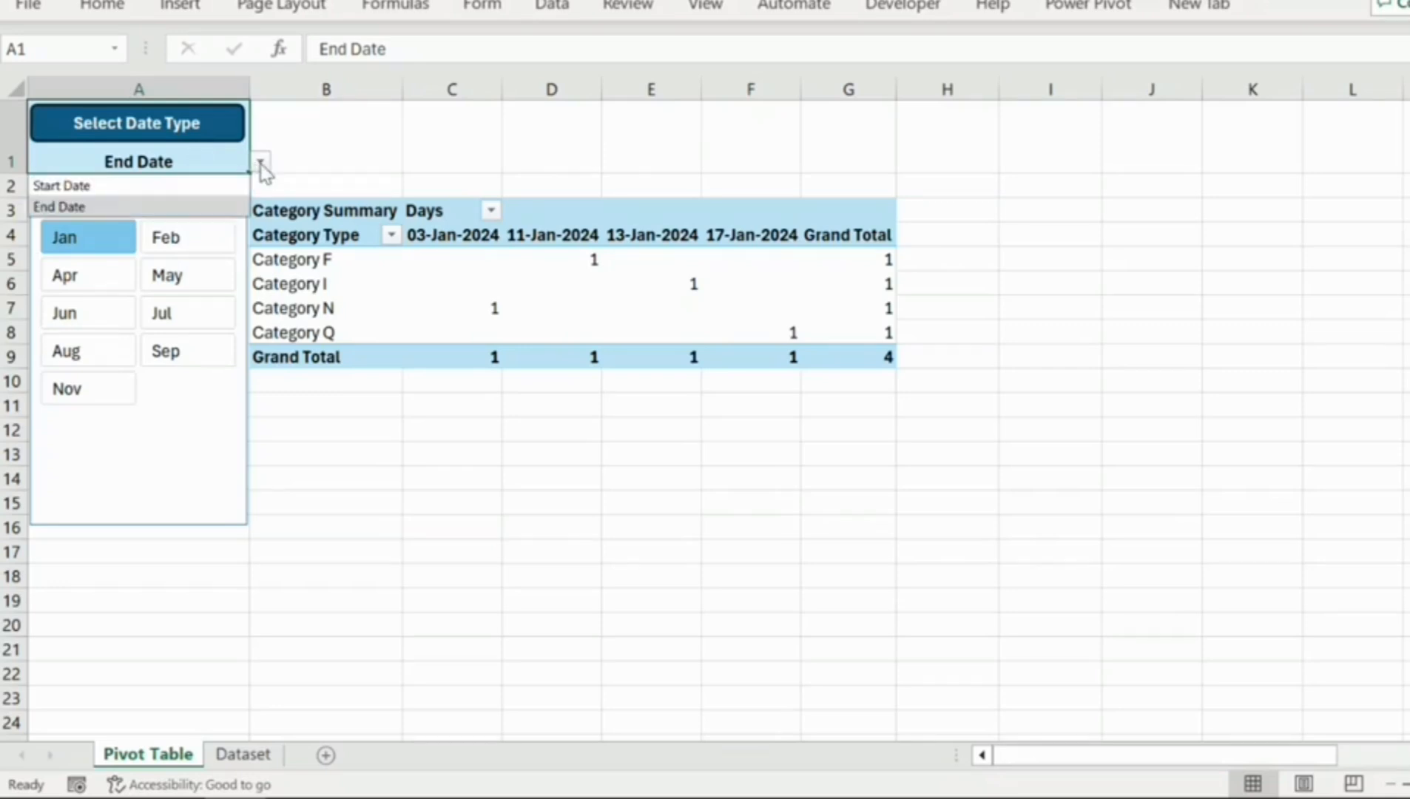
left_click(209, 185)
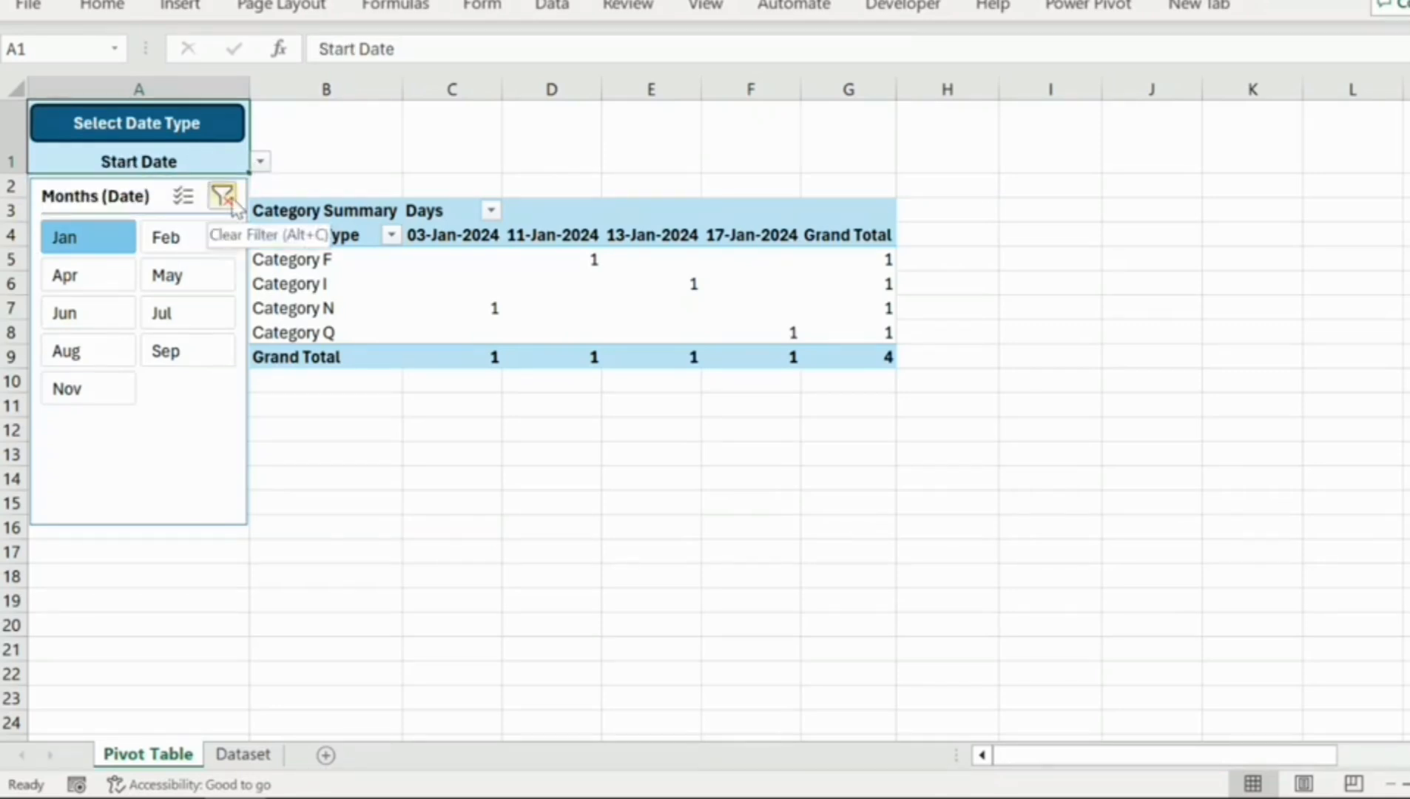
right_click(409, 265)
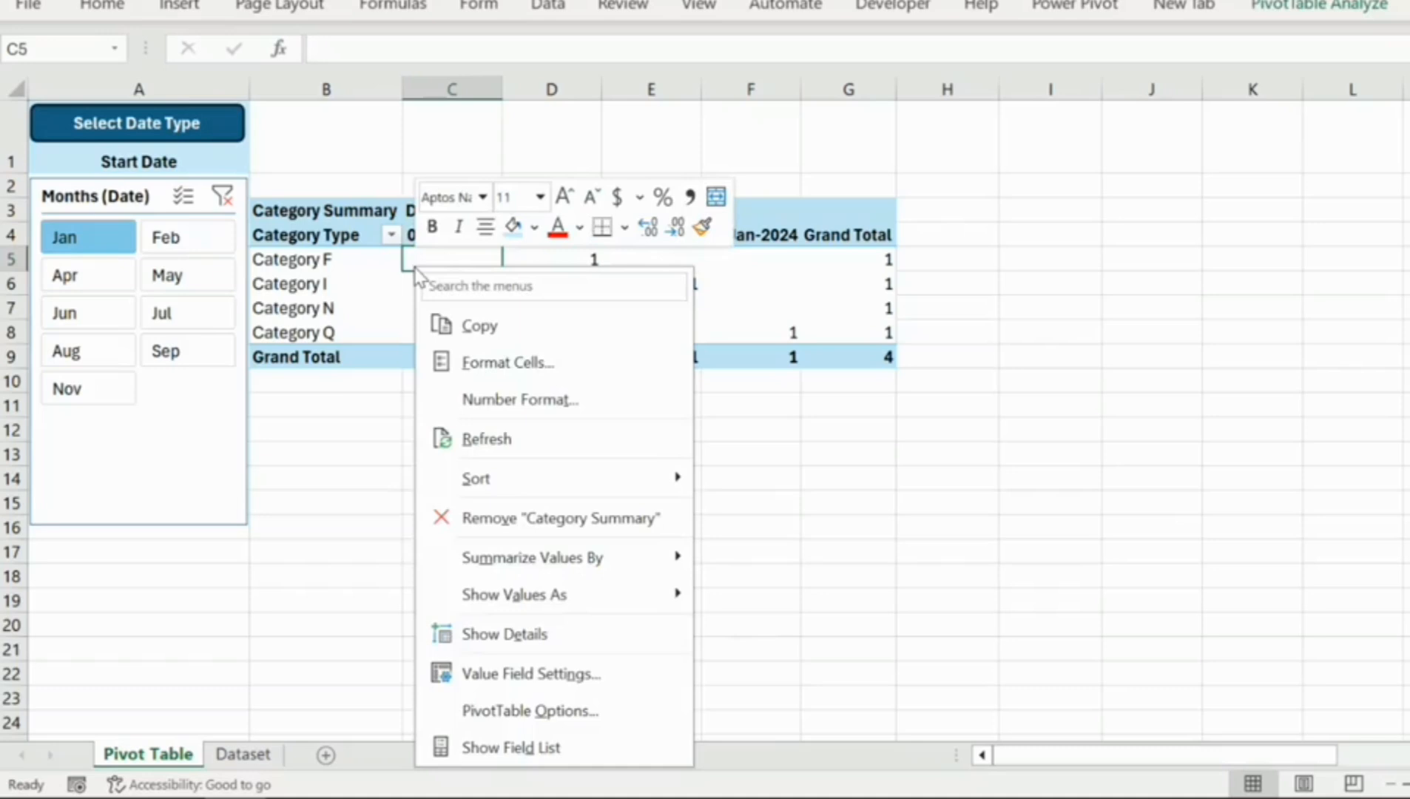
left_click(549, 438)
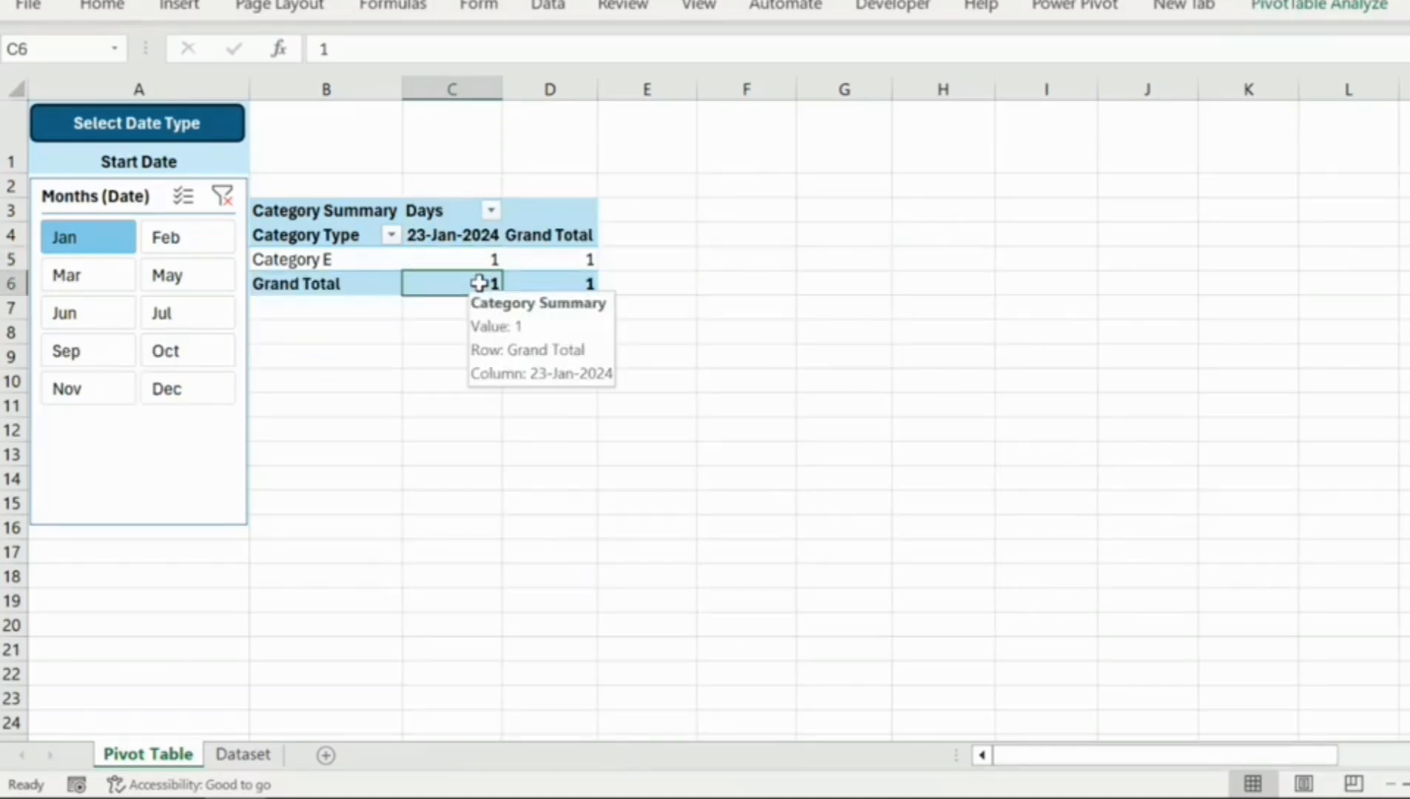
- Filter the Dataset sheet's Received Date column to show only January 2024
left_click(247, 756)
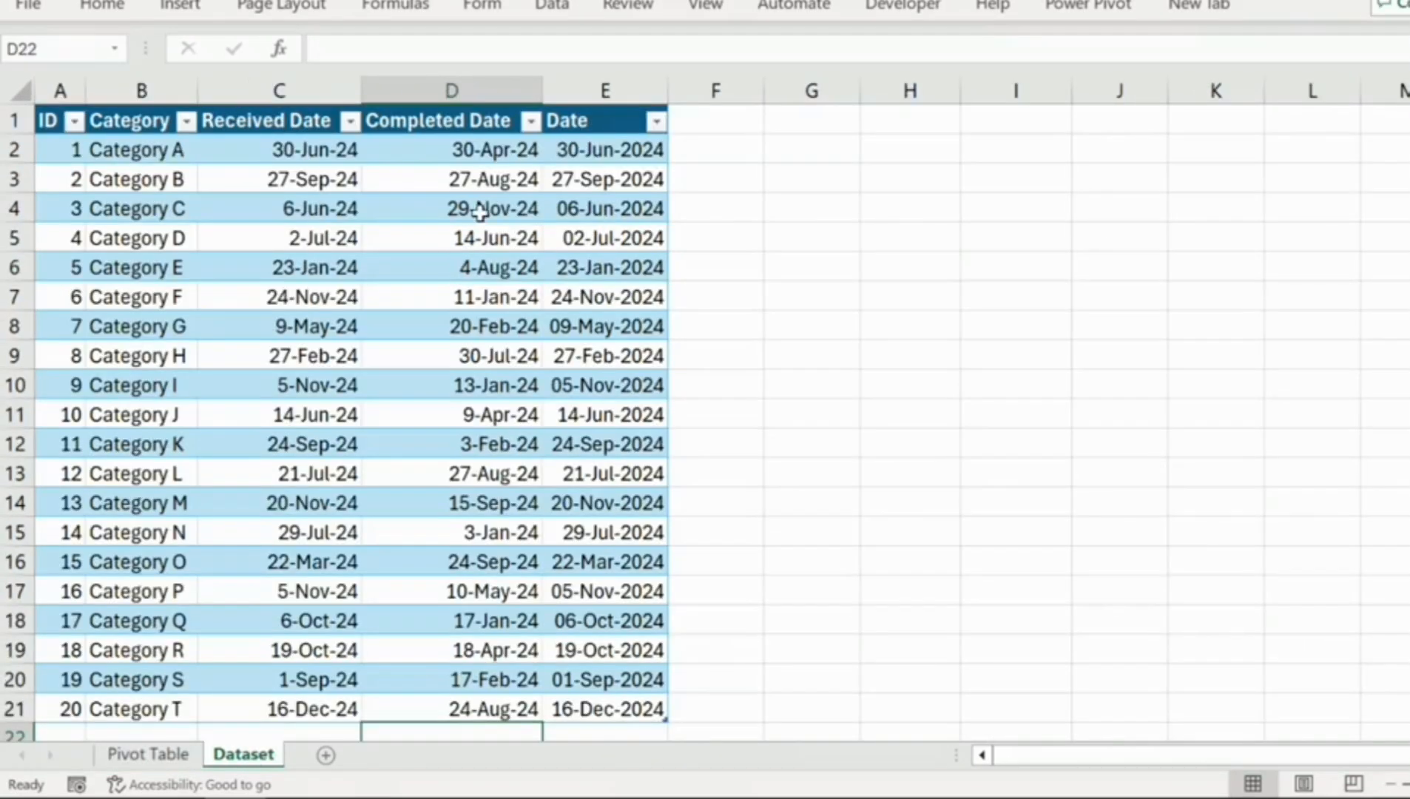
left_click(292, 121)
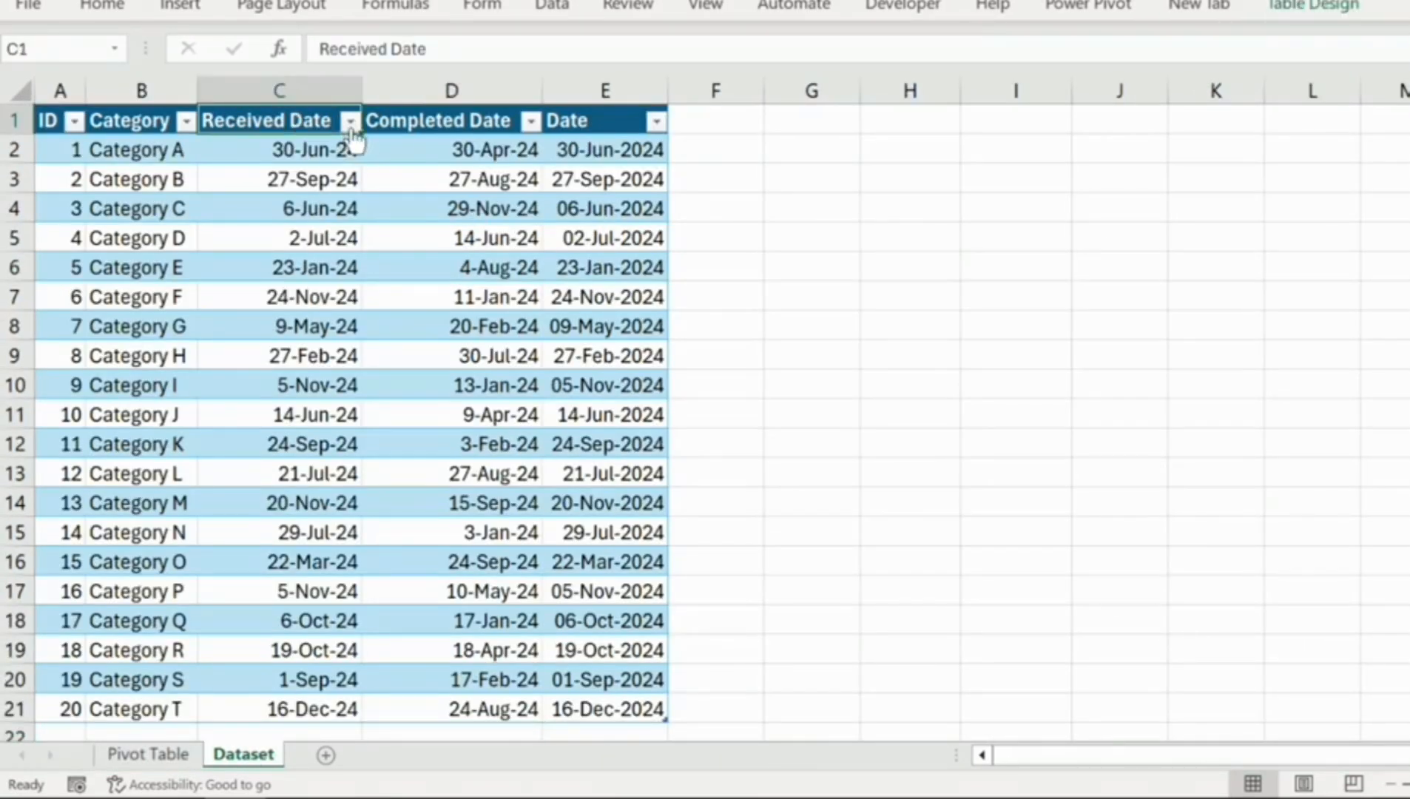
left_click(349, 121)
left_click(146, 457)
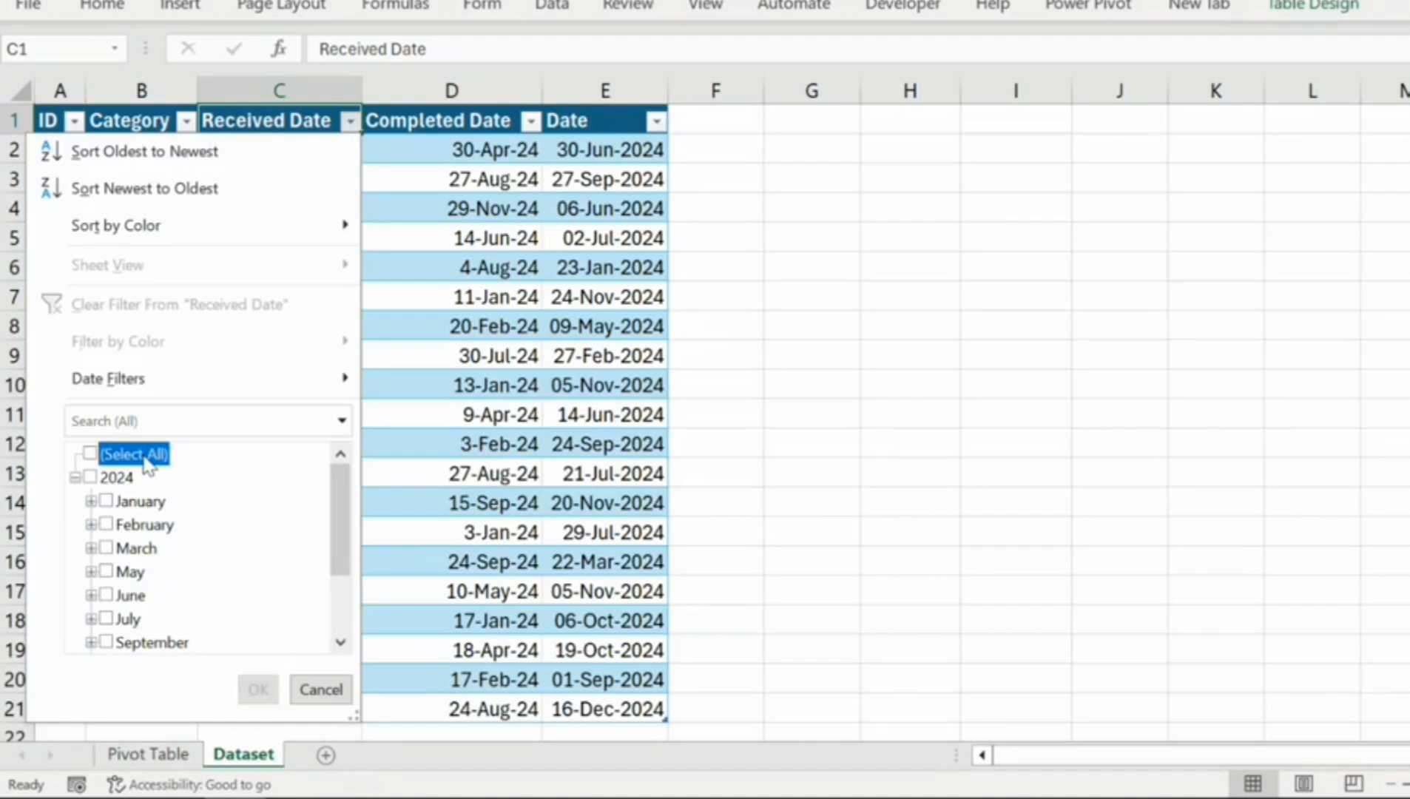
left_click(141, 502)
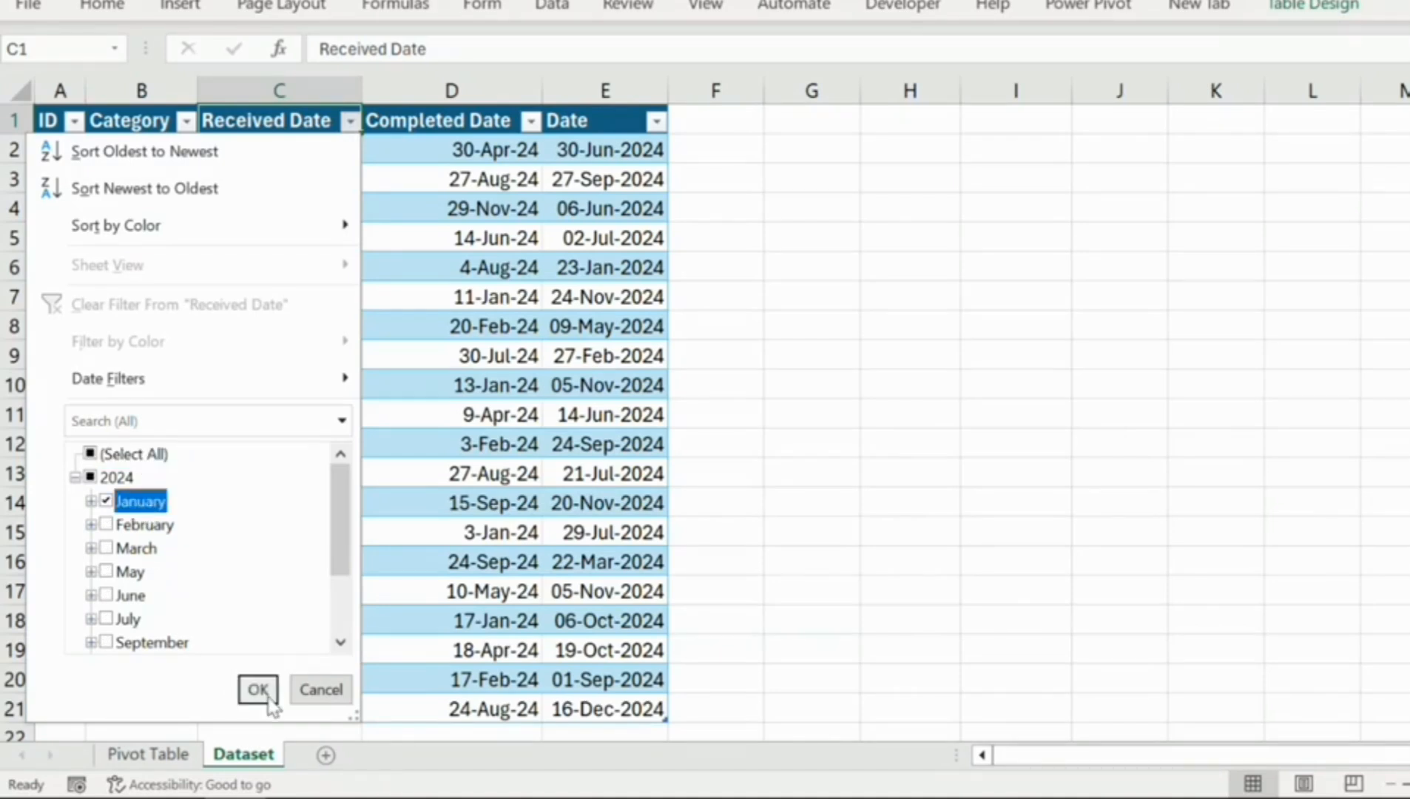
left_click(265, 692)
left_click(500, 423)
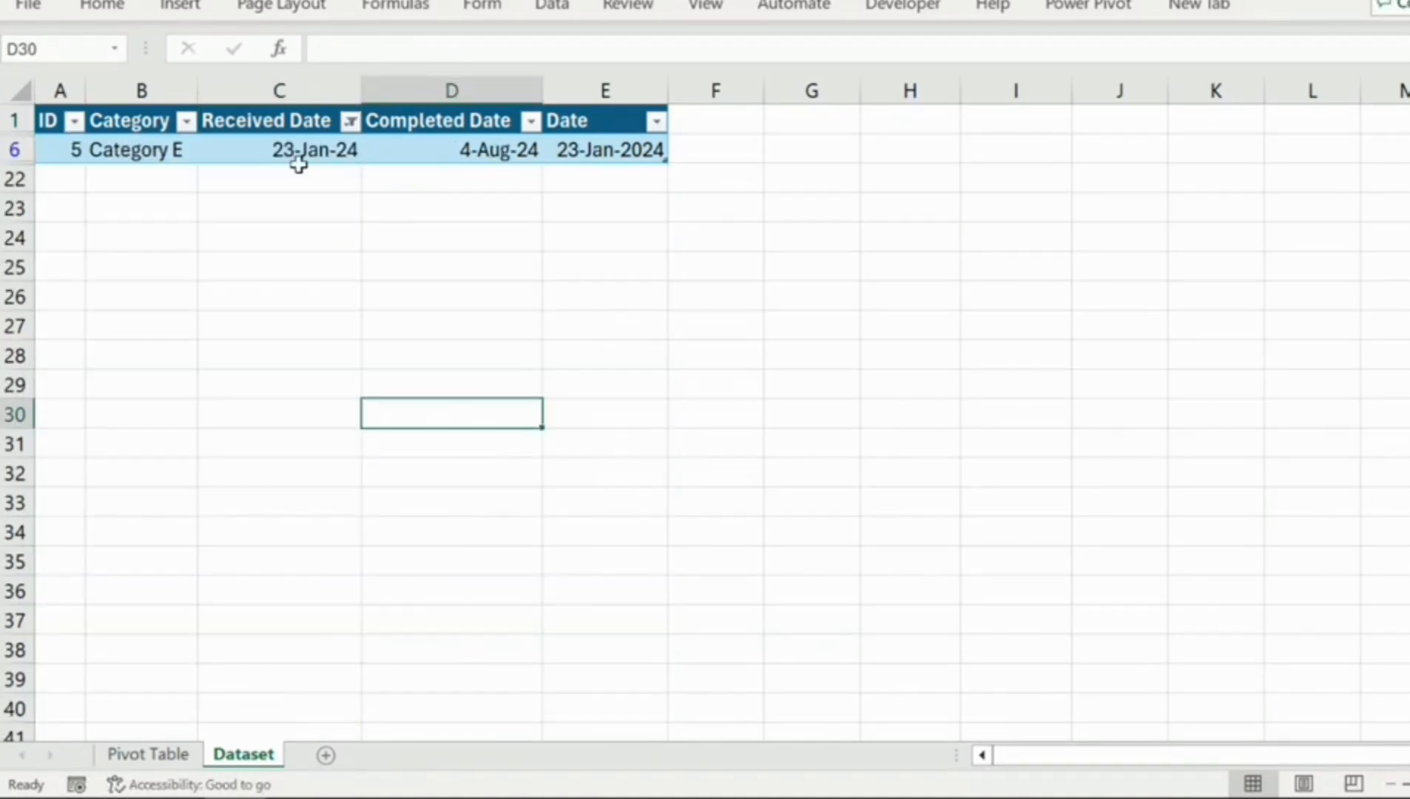
- Show only July in the Pivot Table sheet's month slicer, and select its Grand Total values for checking
left_click(170, 756)
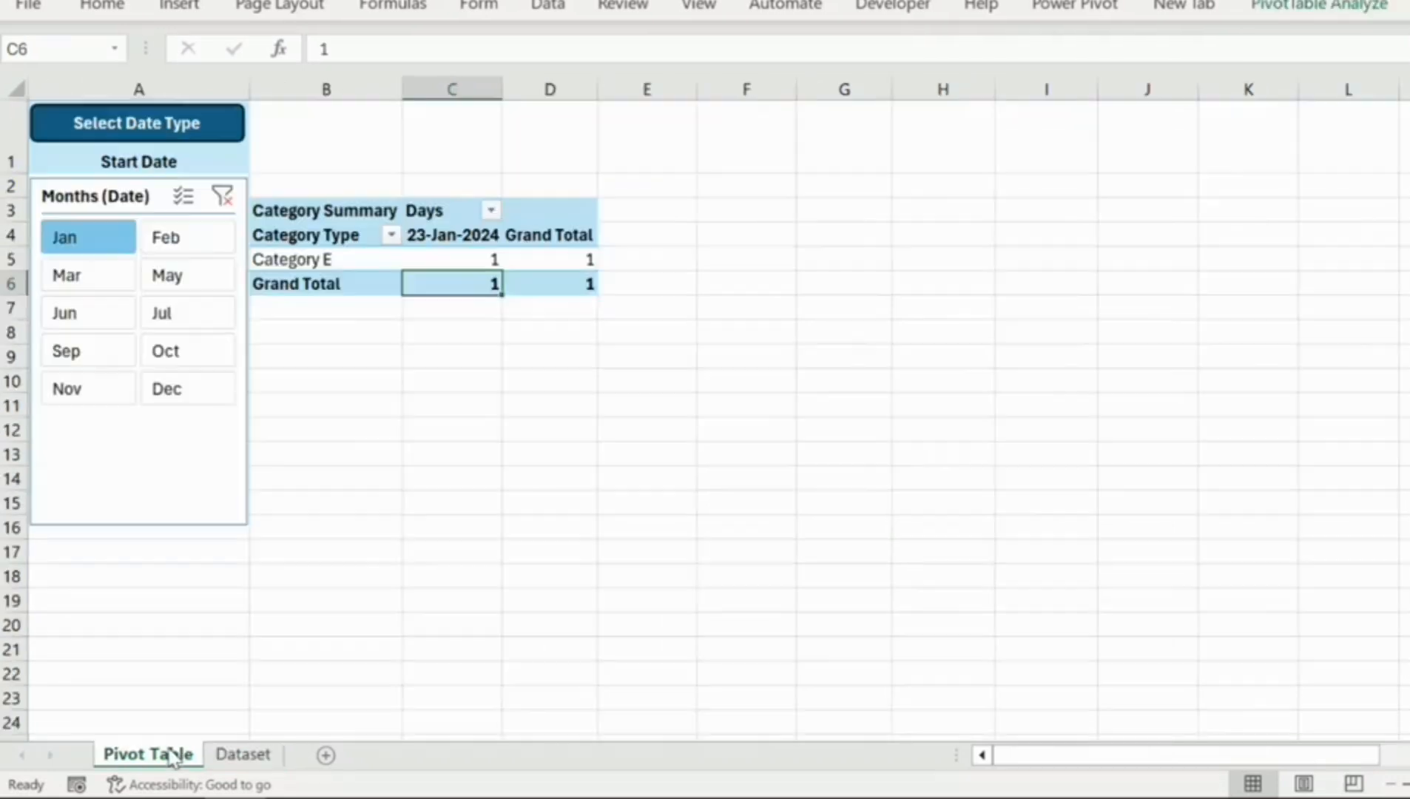
left_click(184, 237)
left_click(192, 313)
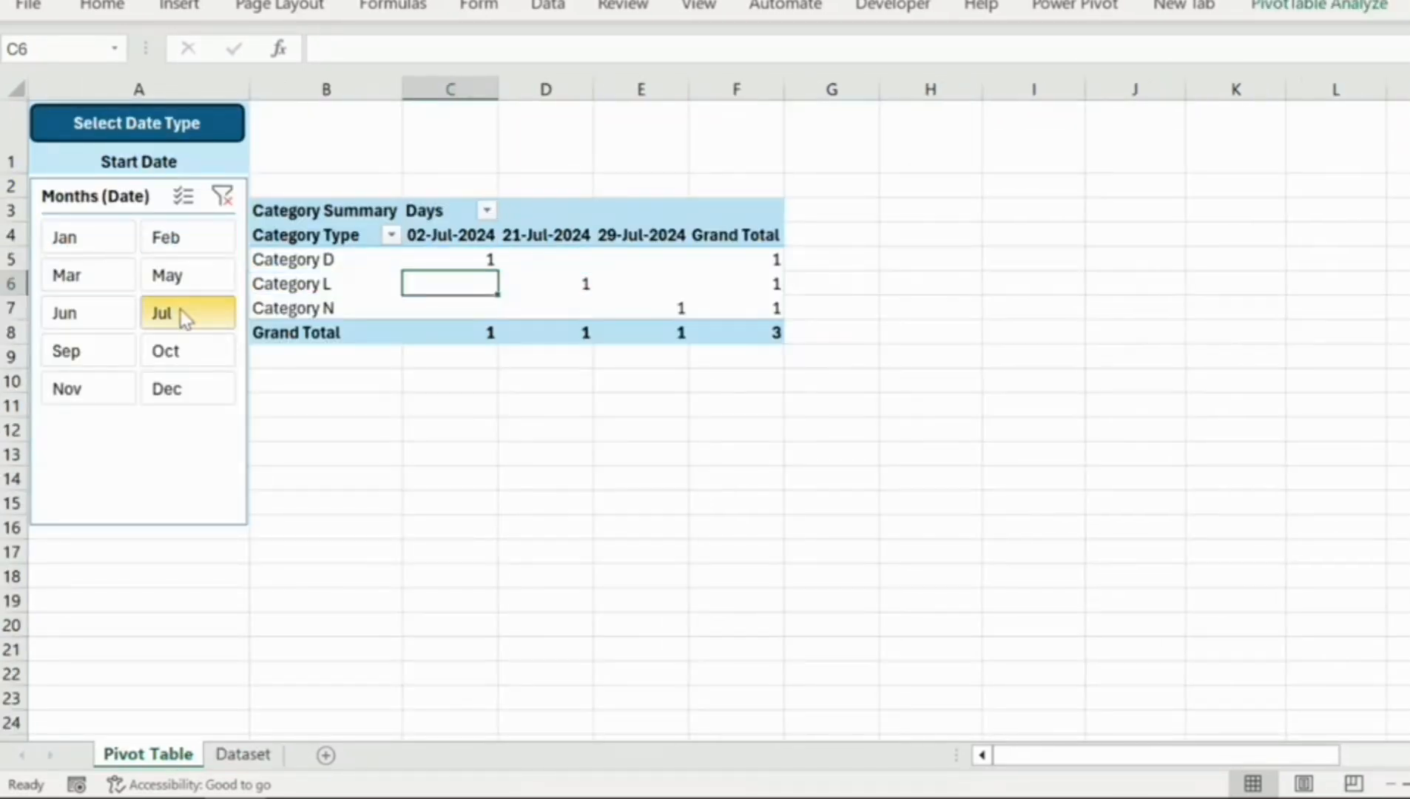
left_click(469, 331)
key("shift+Right")
key("shift+Right")
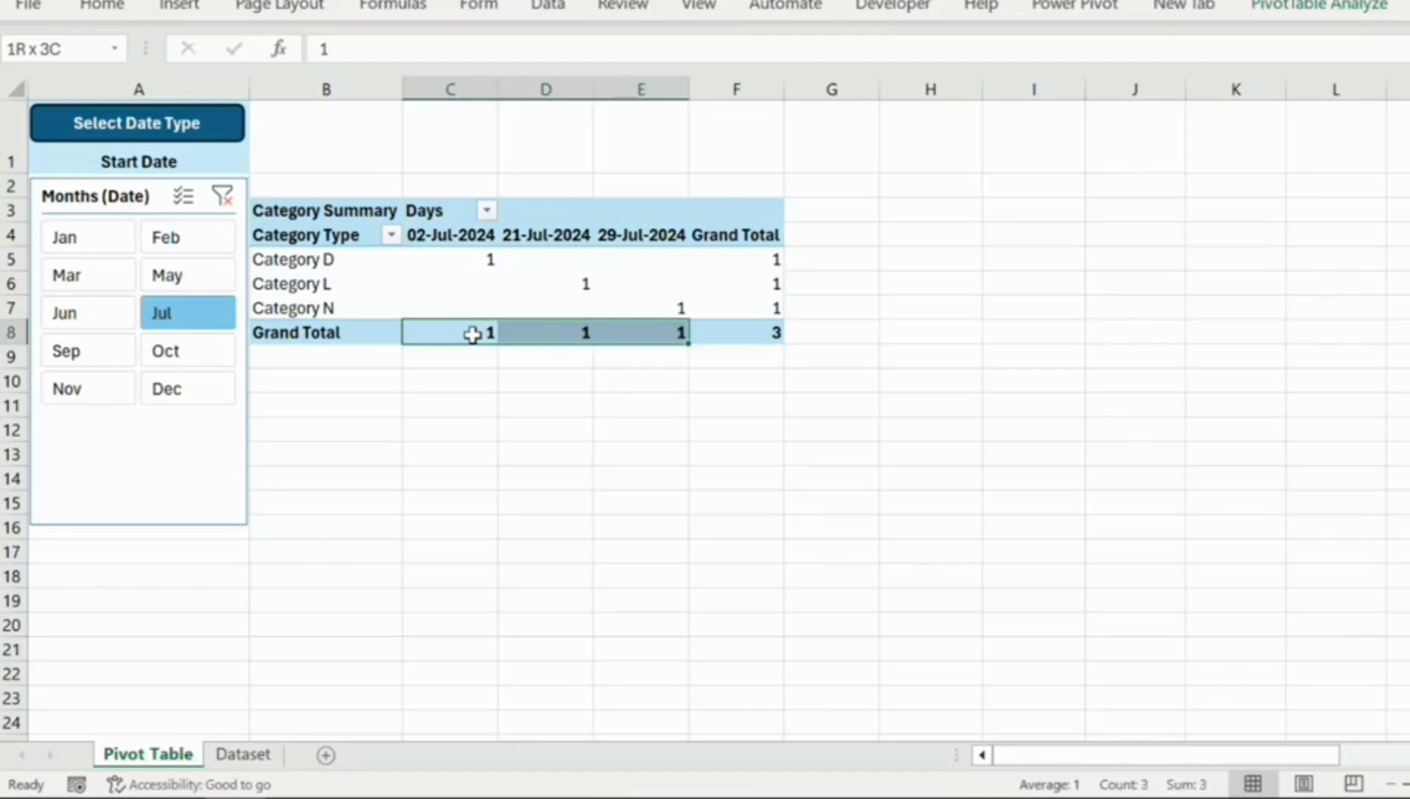
left_click(769, 331)
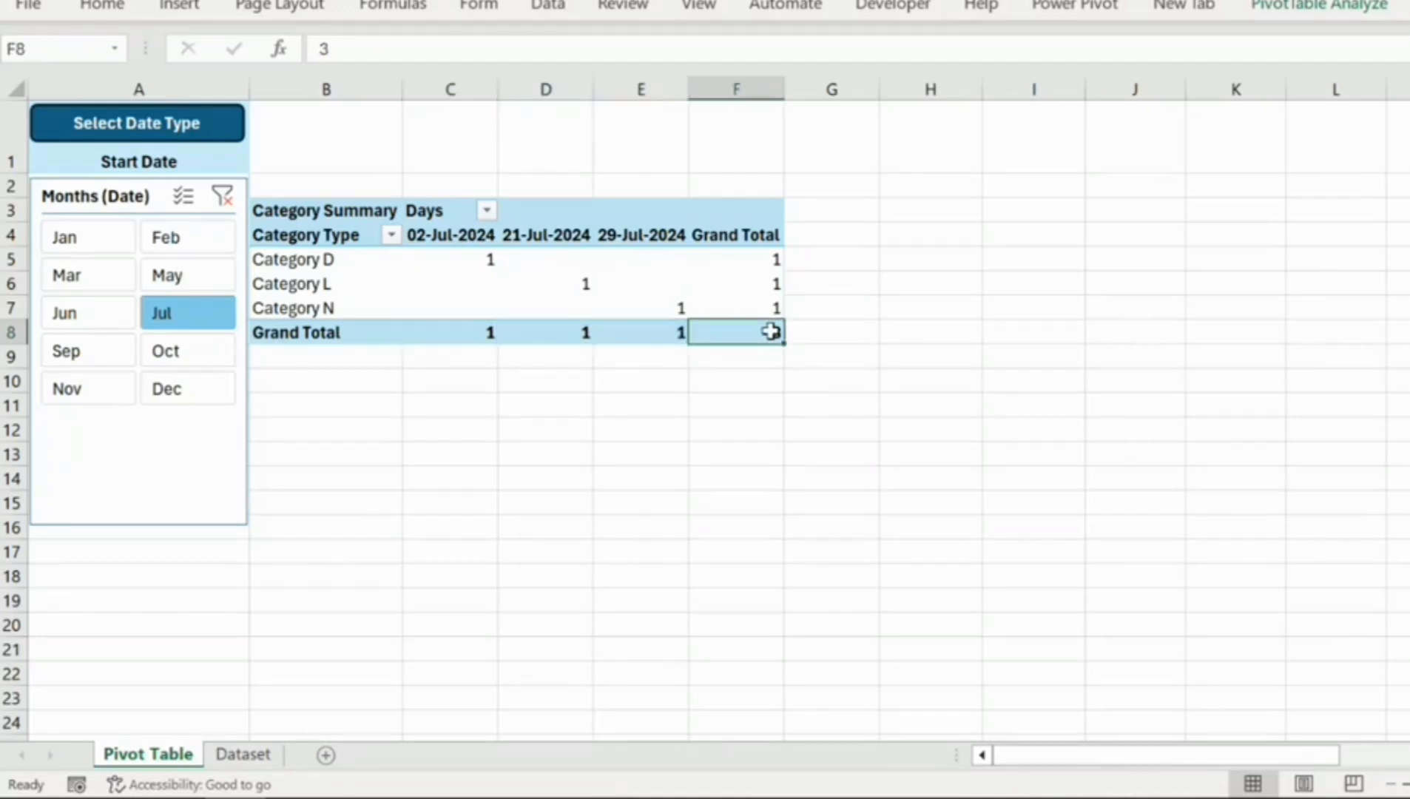
- Filter the Dataset sheet's Received Date column to July 2024 instead of January, and select the filtered dates for comparison
left_click(255, 754)
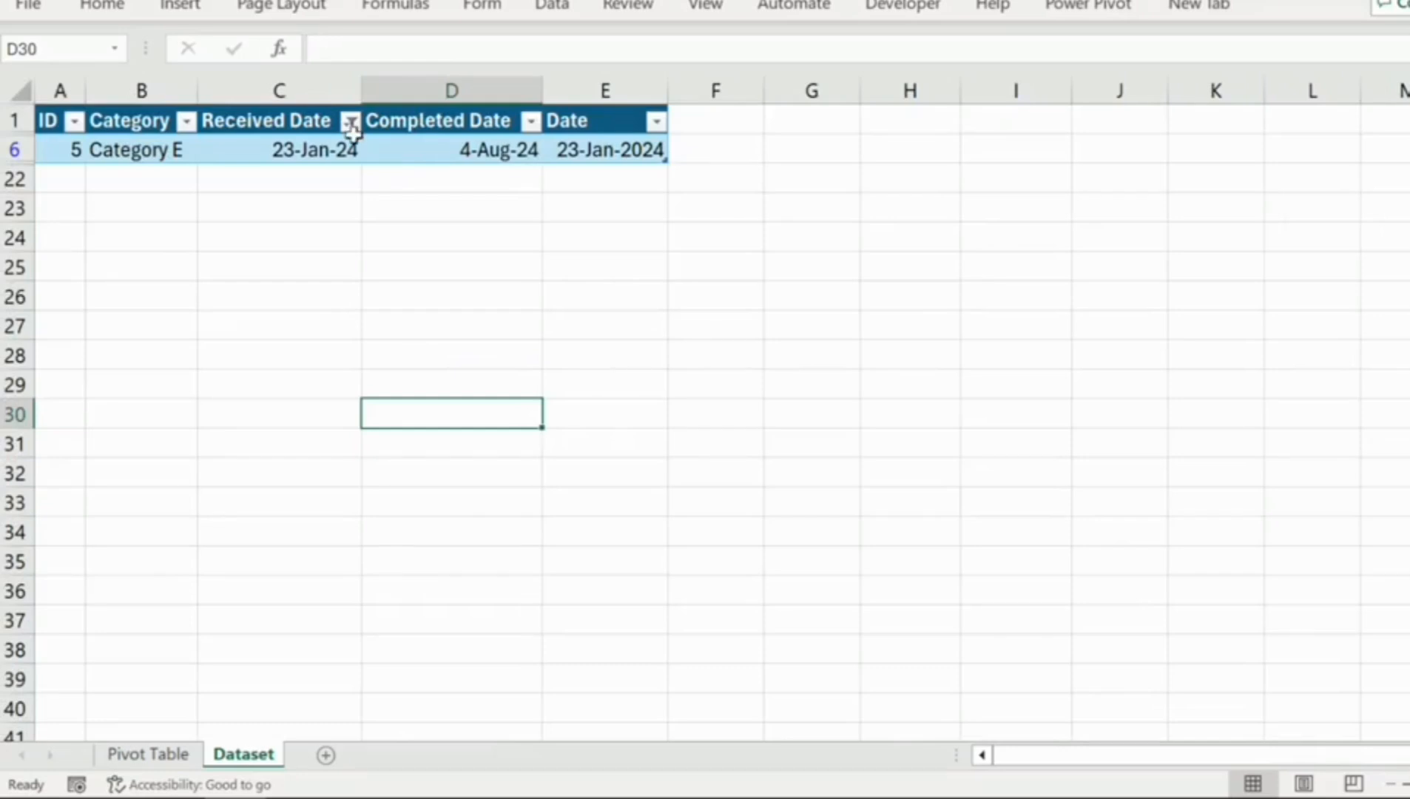
left_click(352, 124)
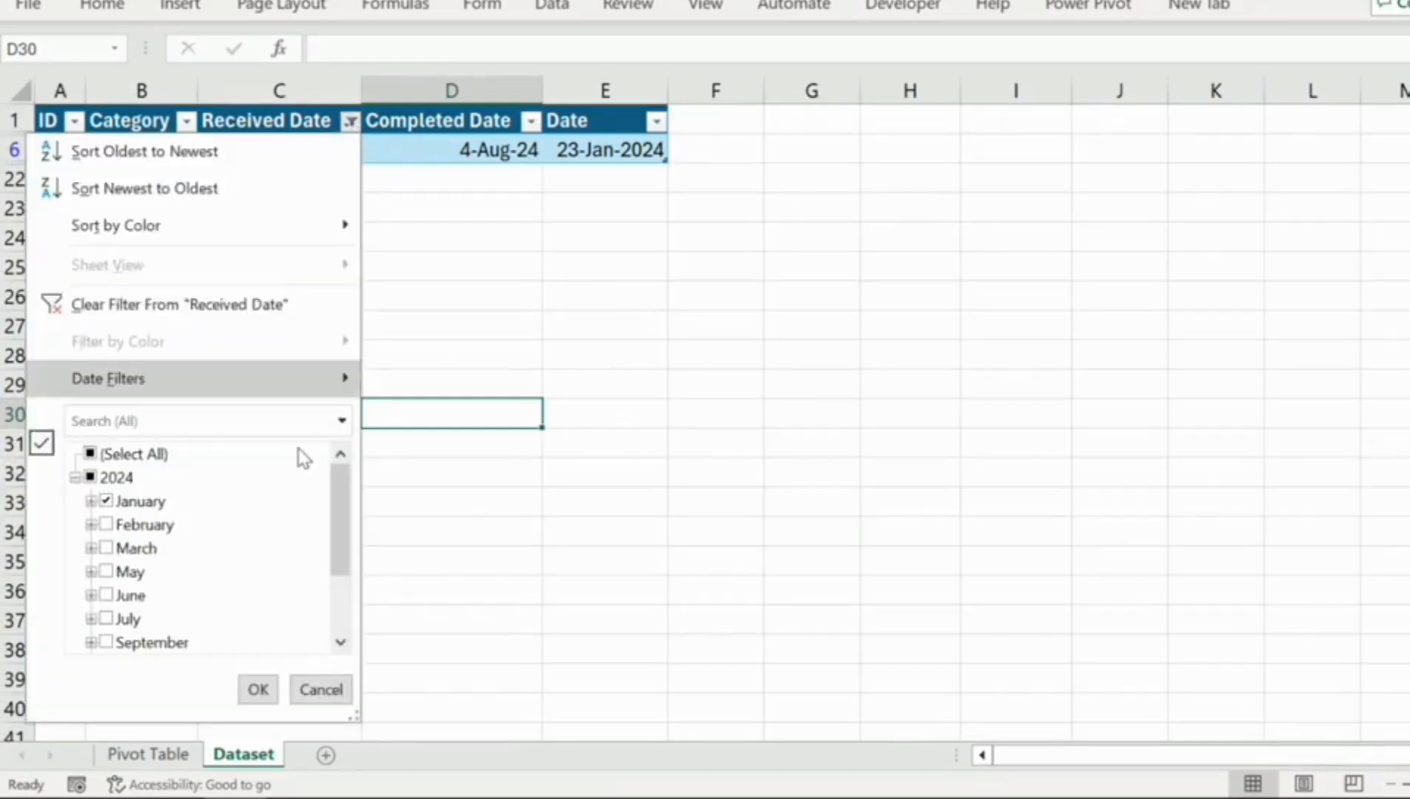
left_click(106, 501)
left_click(106, 618)
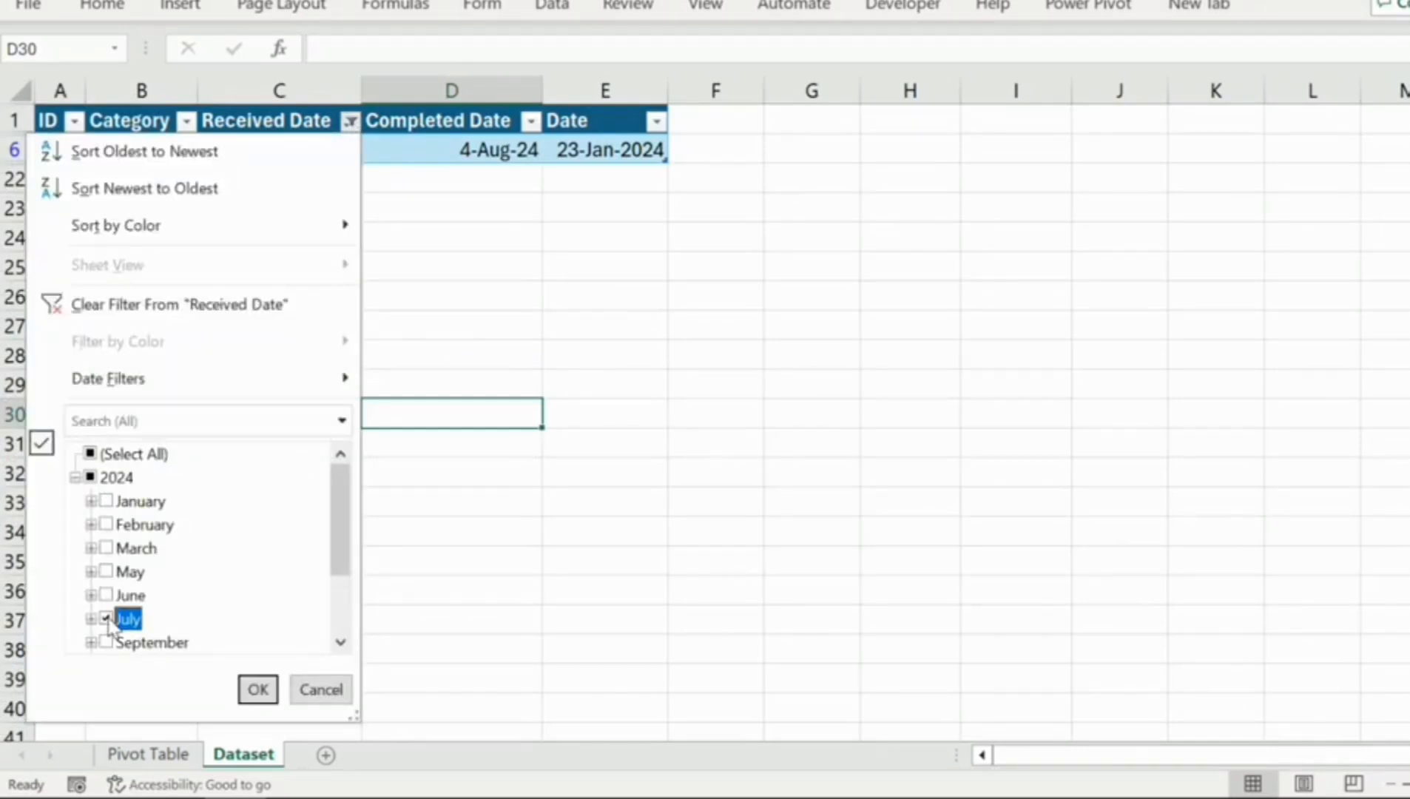
left_click(255, 688)
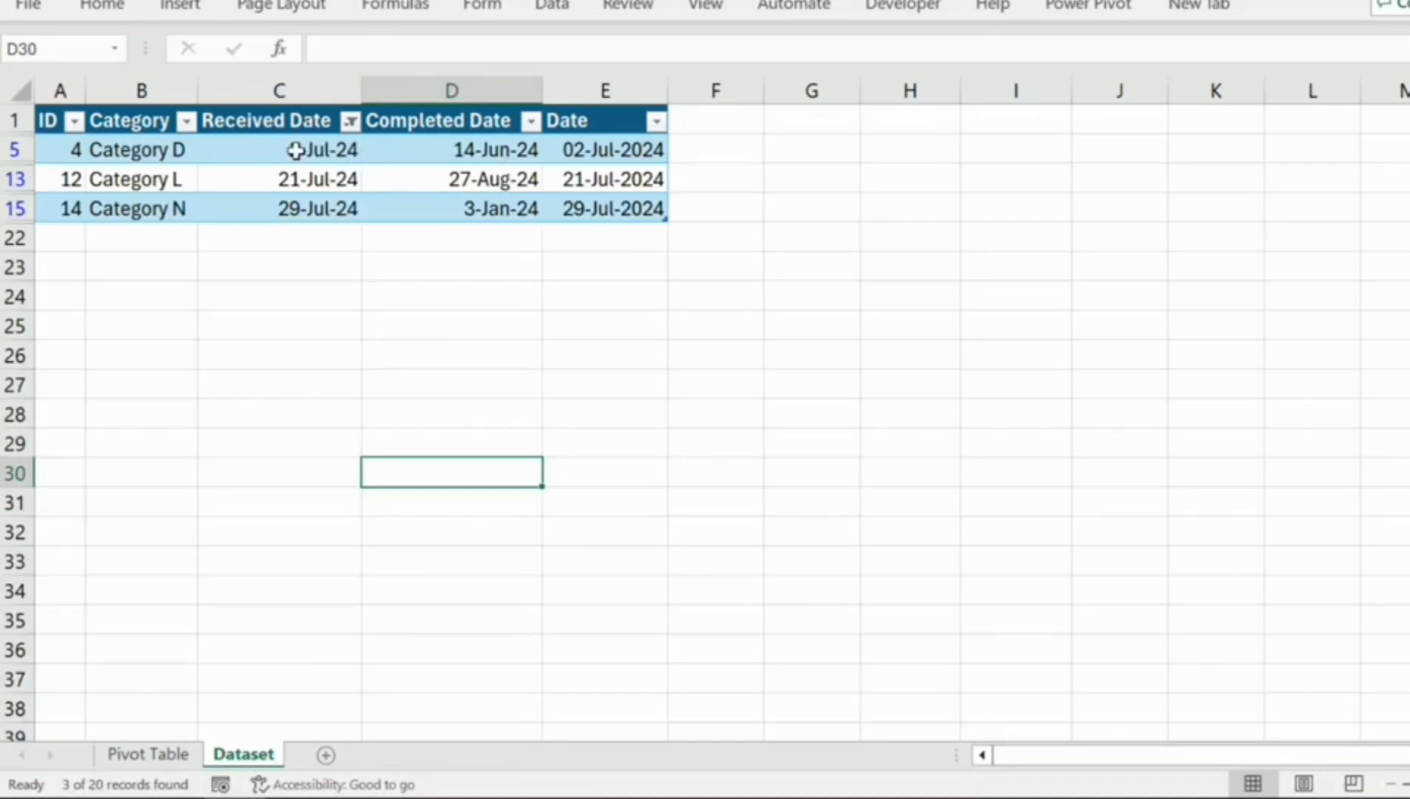
left_click_drag(293, 149, 311, 208)
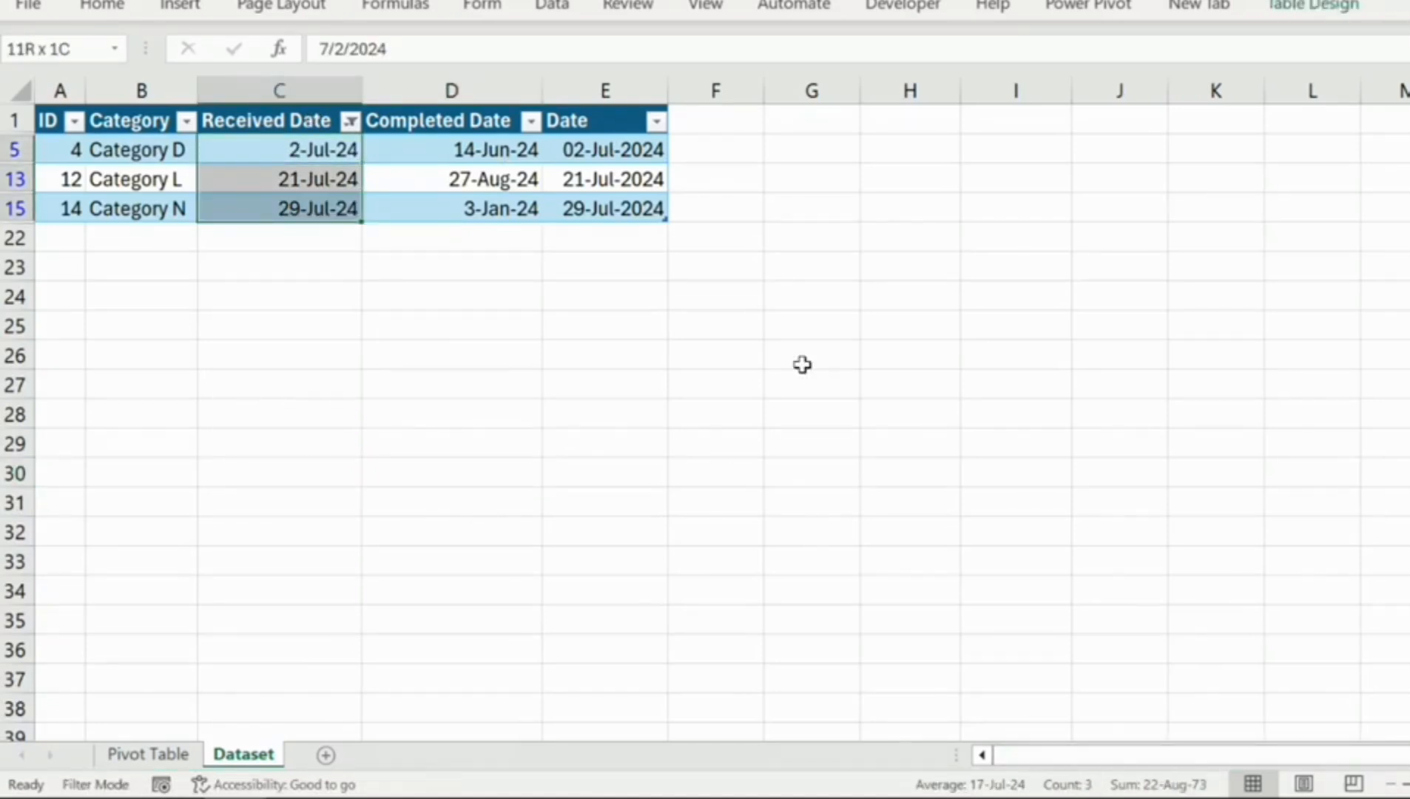
- Clear the Received Date filter, filter the Completed Date column to July 2024, and select the filtered completed date
left_click(349, 121)
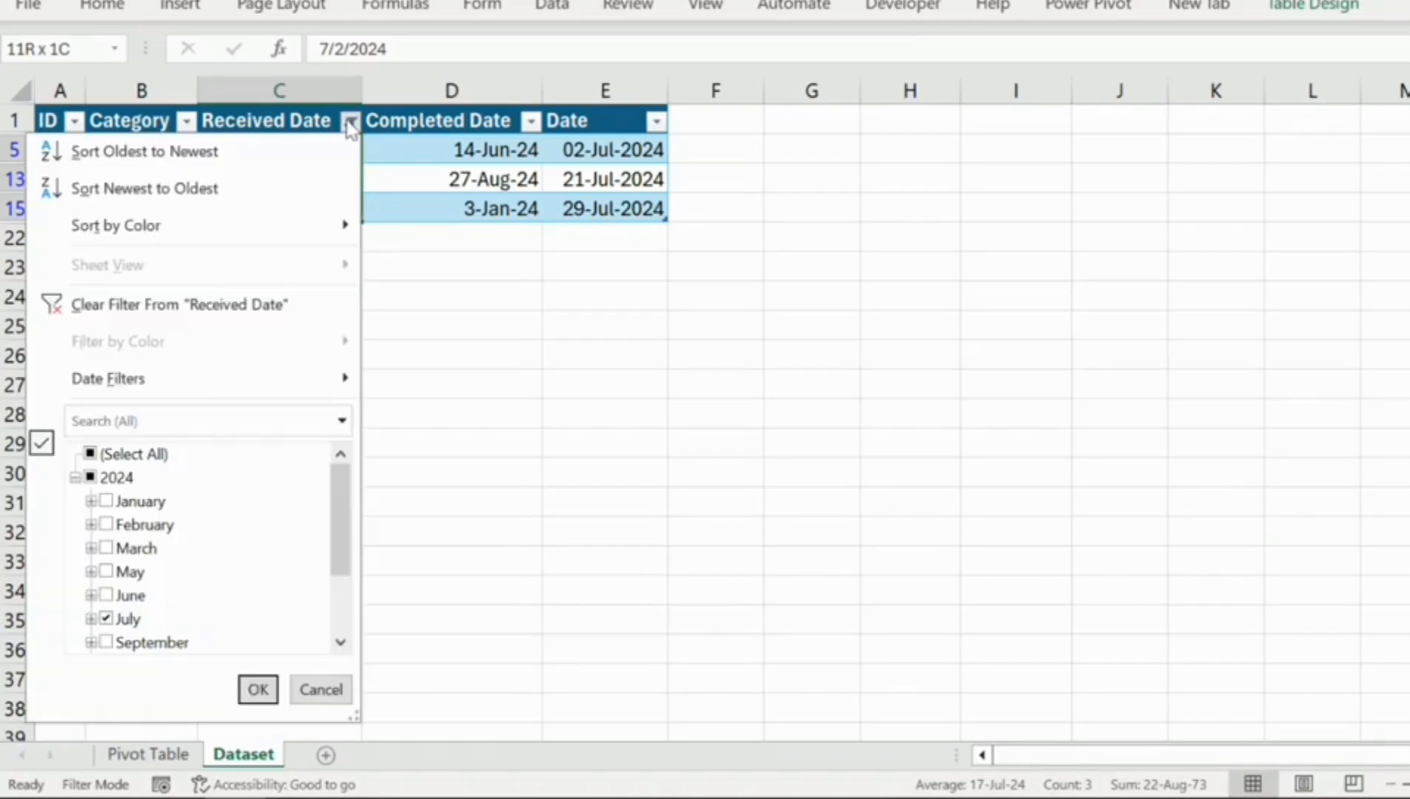
left_click(166, 311)
left_click(532, 122)
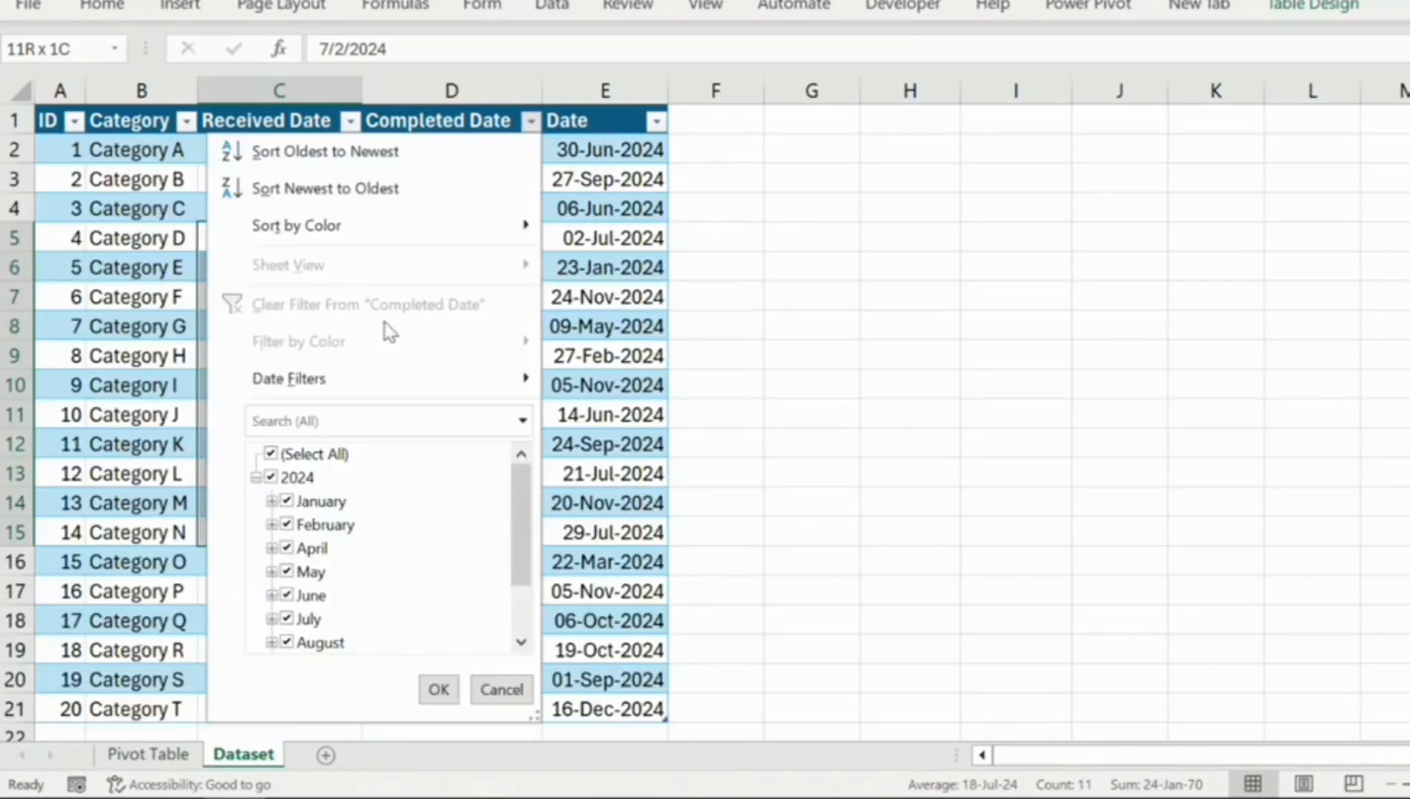
left_click(315, 454)
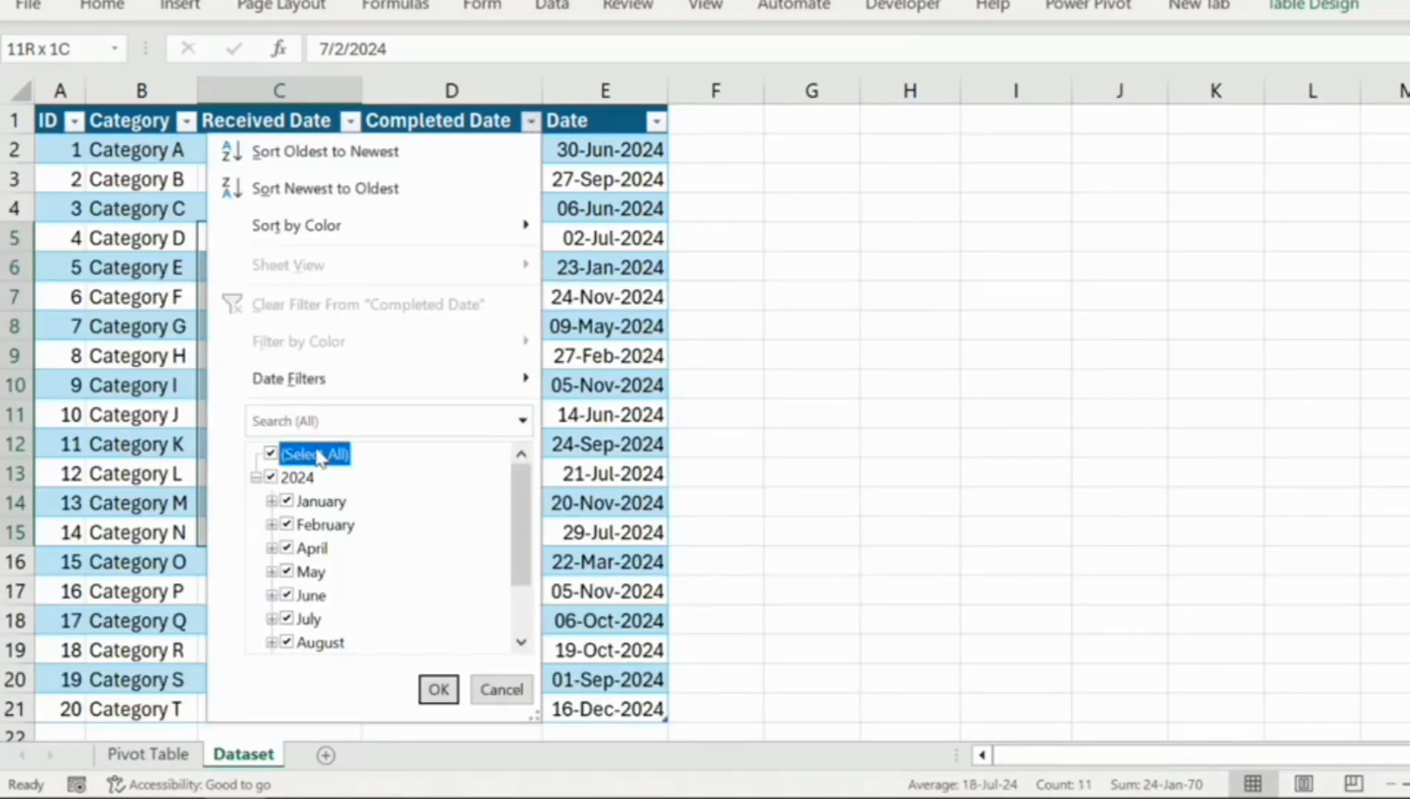
left_click(315, 620)
left_click(438, 689)
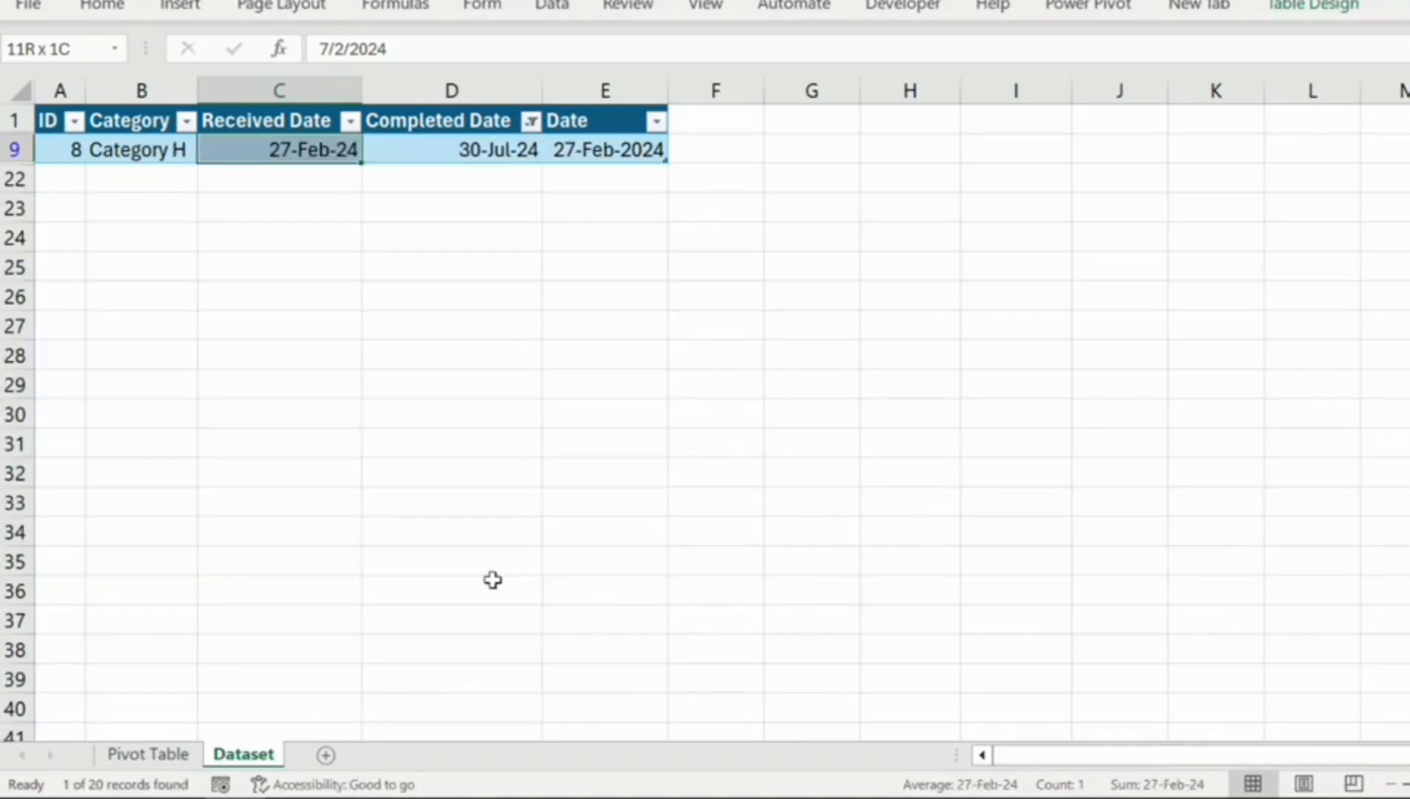
left_click(503, 156)
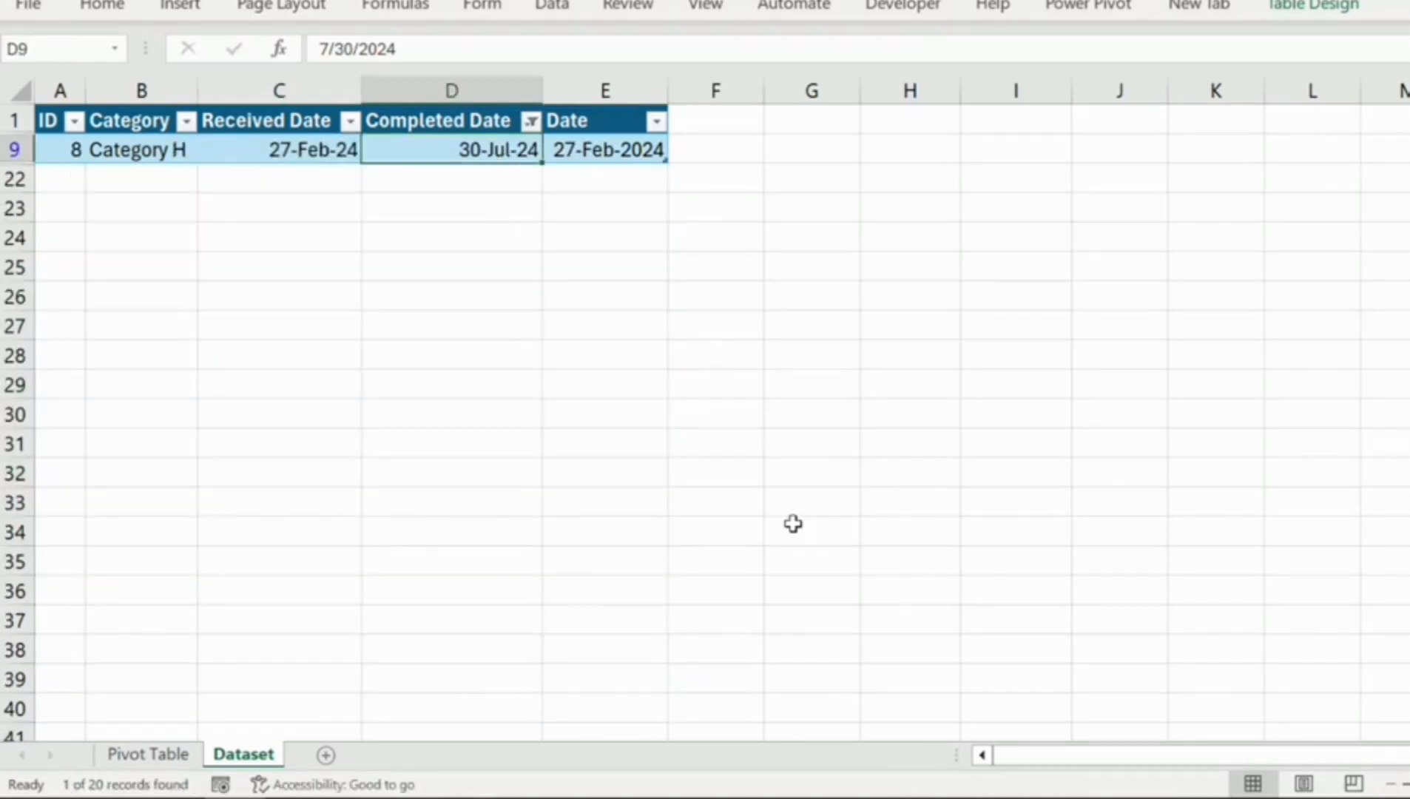
- Set the date type in cell A1 of the Pivot Table sheet to End Date and refresh the PivotTable
left_click(157, 756)
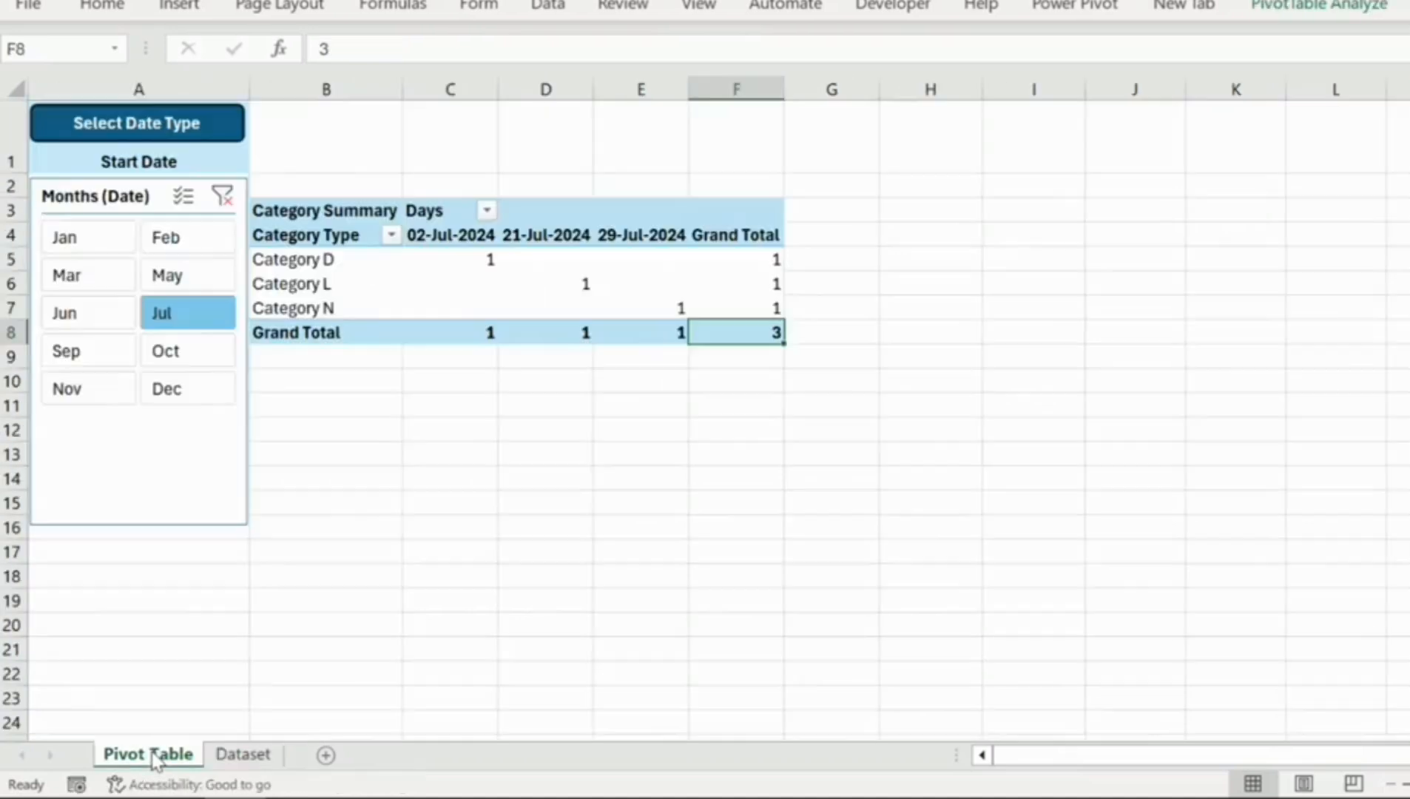
left_click(225, 157)
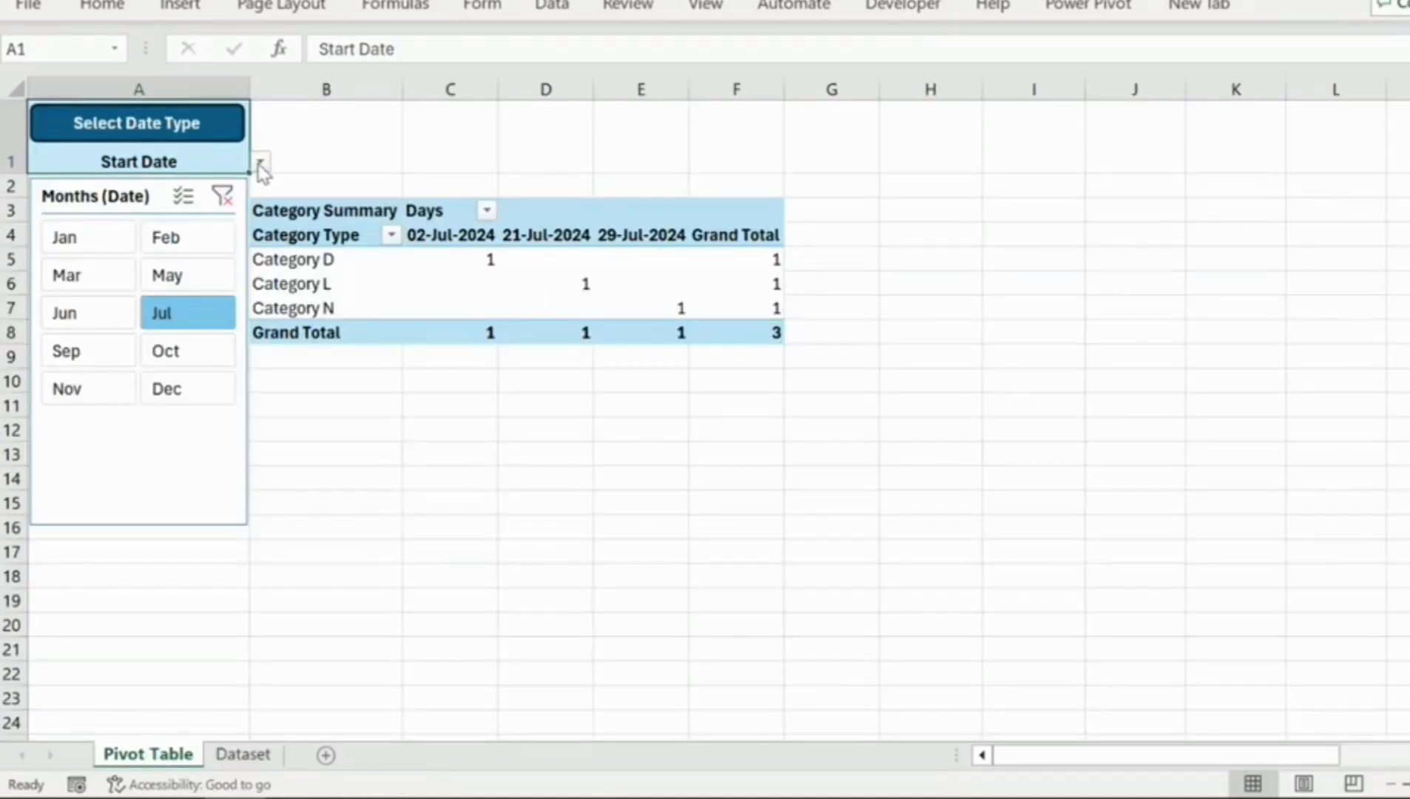
left_click(261, 161)
left_click(177, 208)
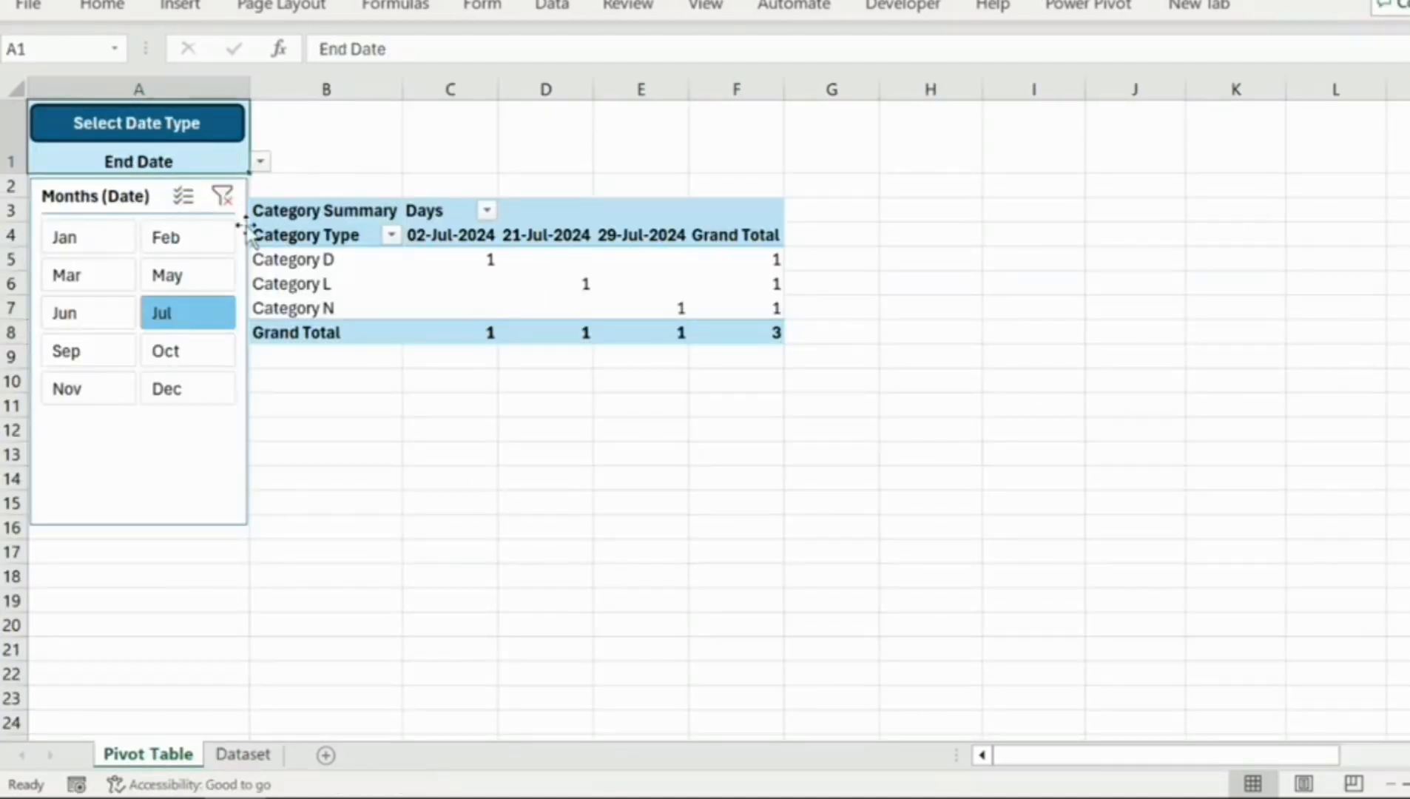
right_click(407, 264)
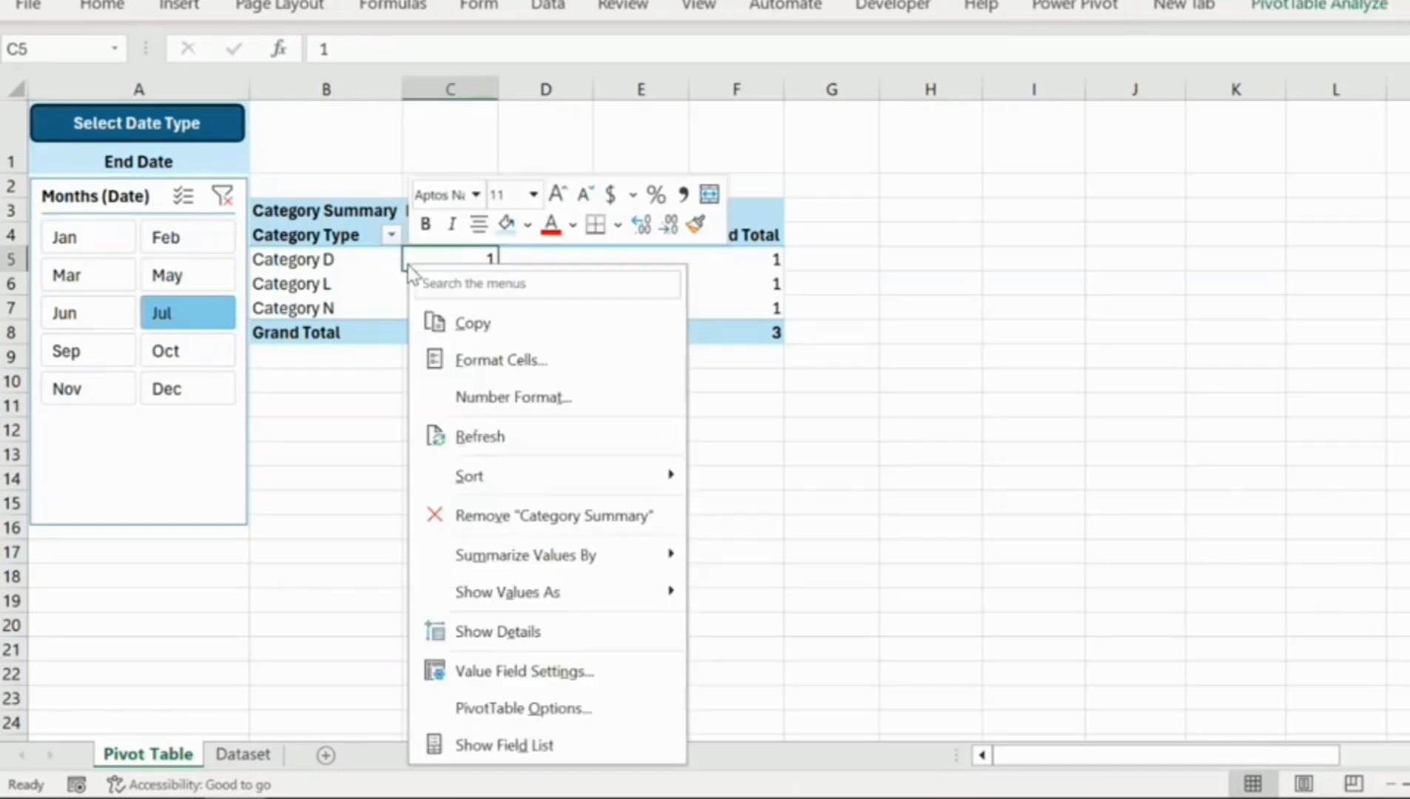
left_click(548, 441)
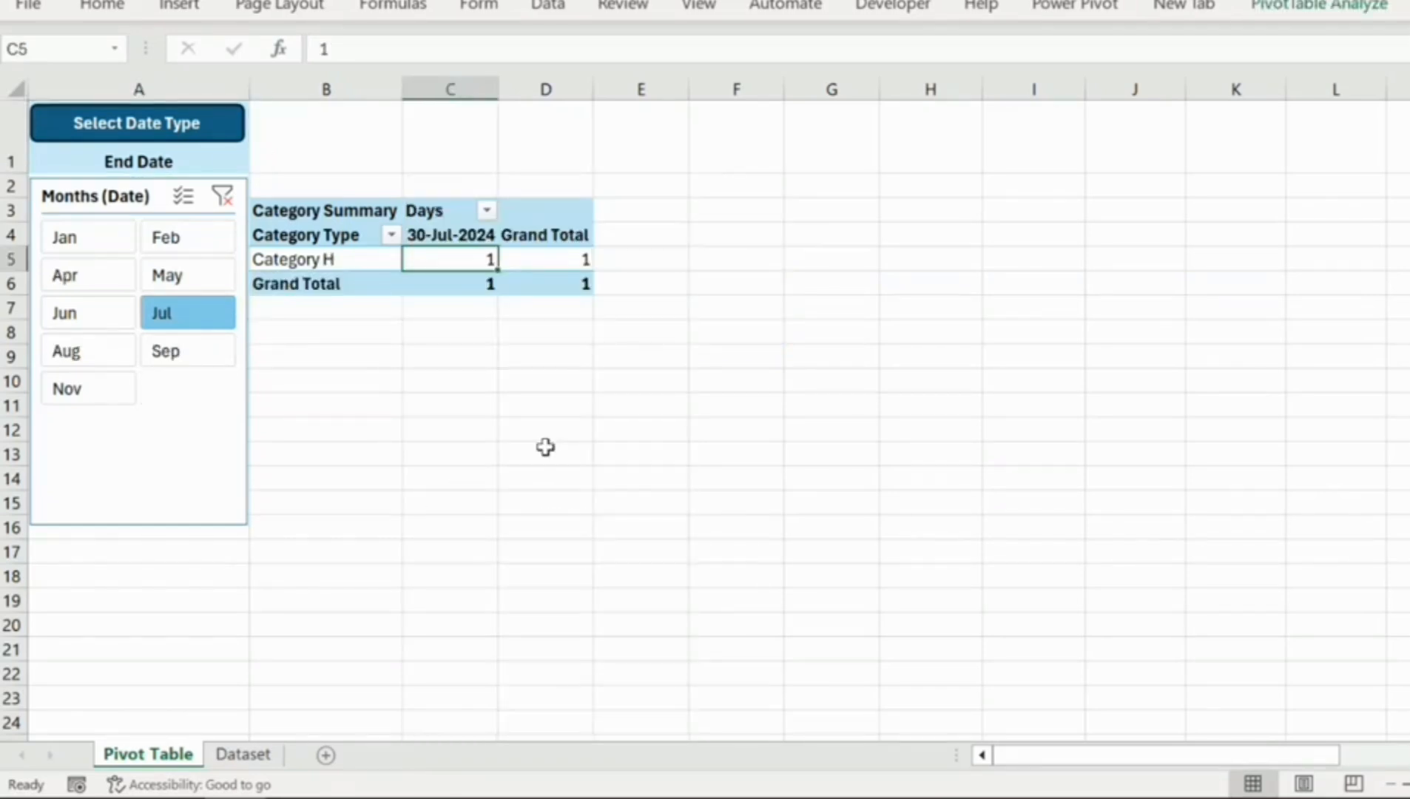